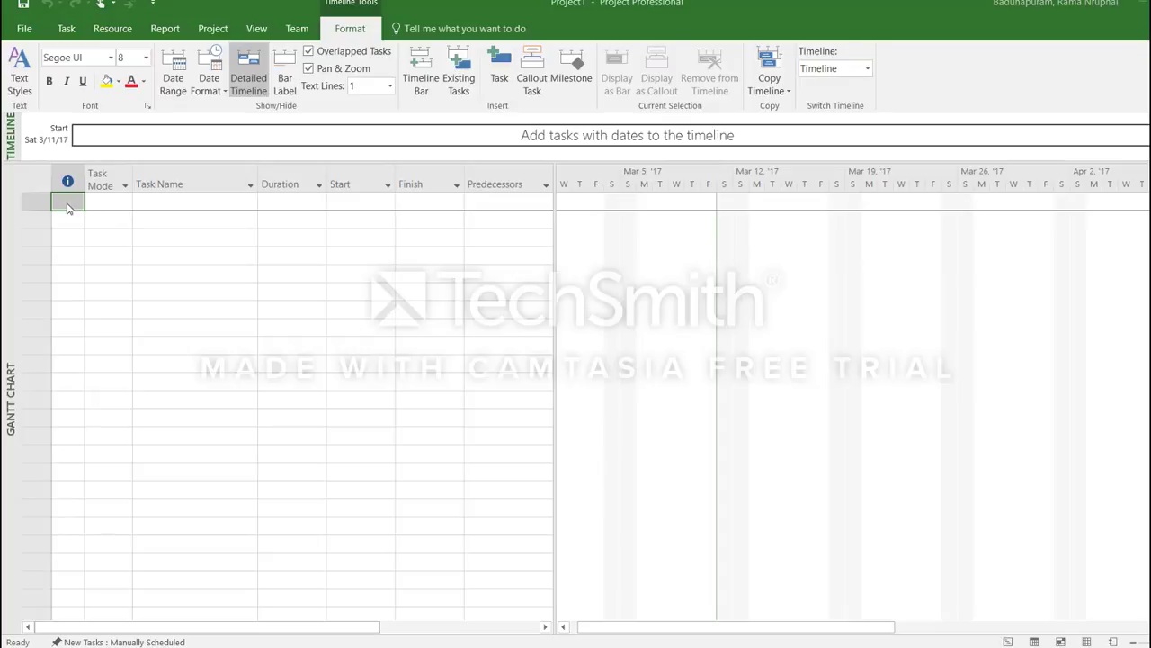
left_click(66, 206)
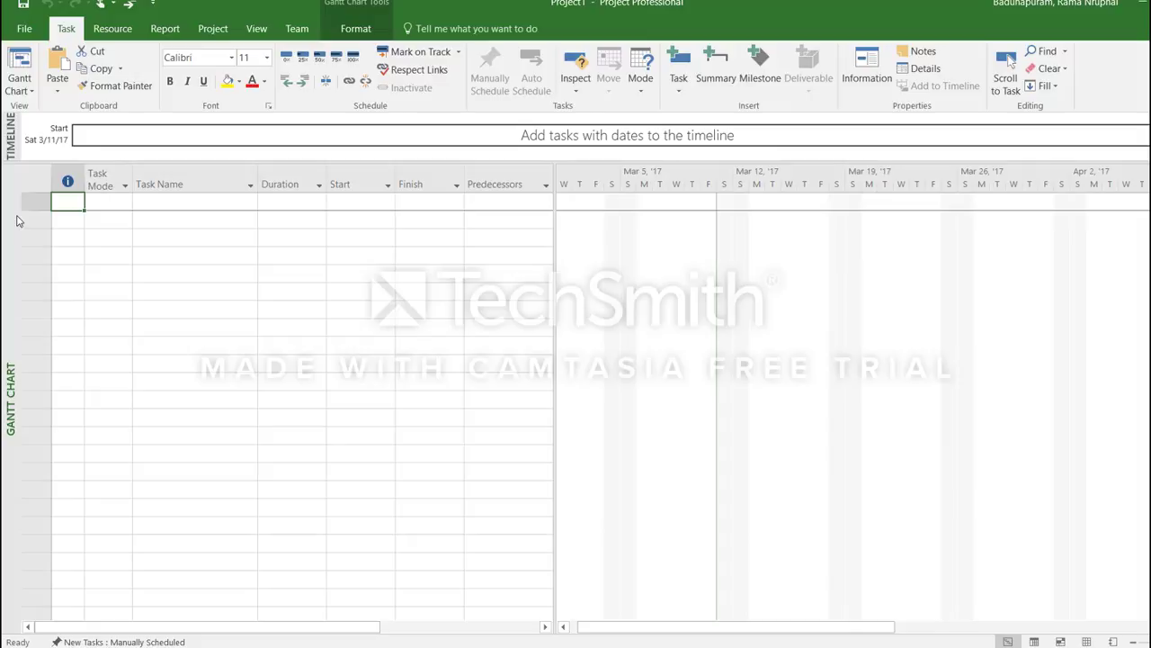
double_click(73, 206)
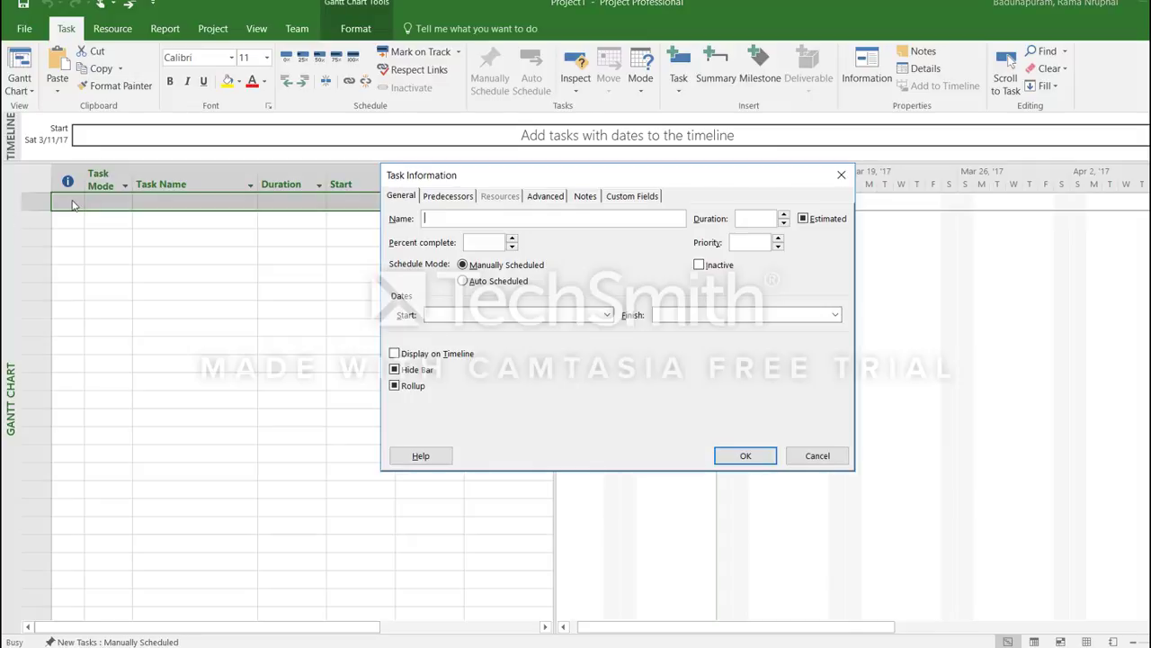
left_click(818, 455)
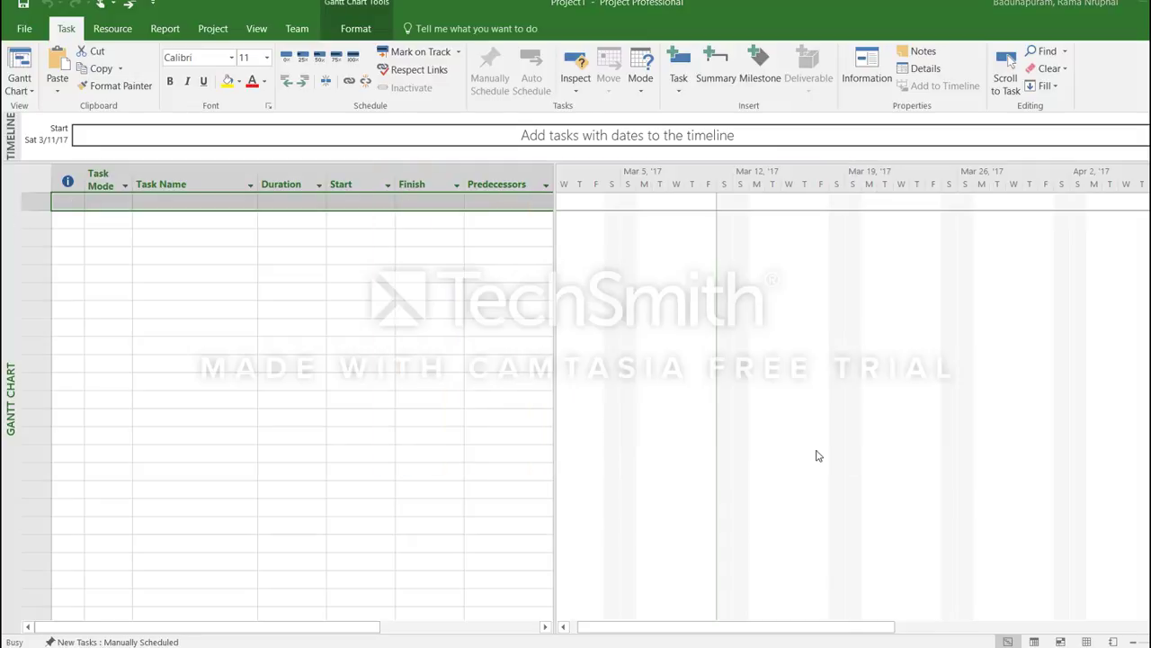
- Hide the Task Mode column in the Gantt chart table
left_click(98, 176)
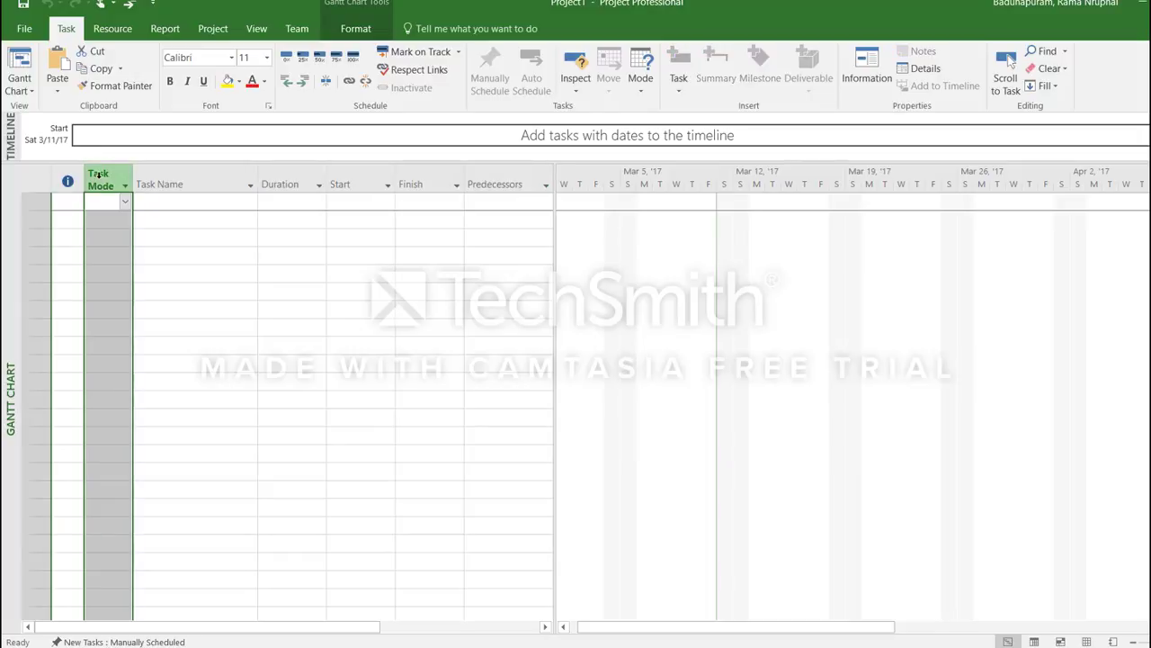
right_click(100, 178)
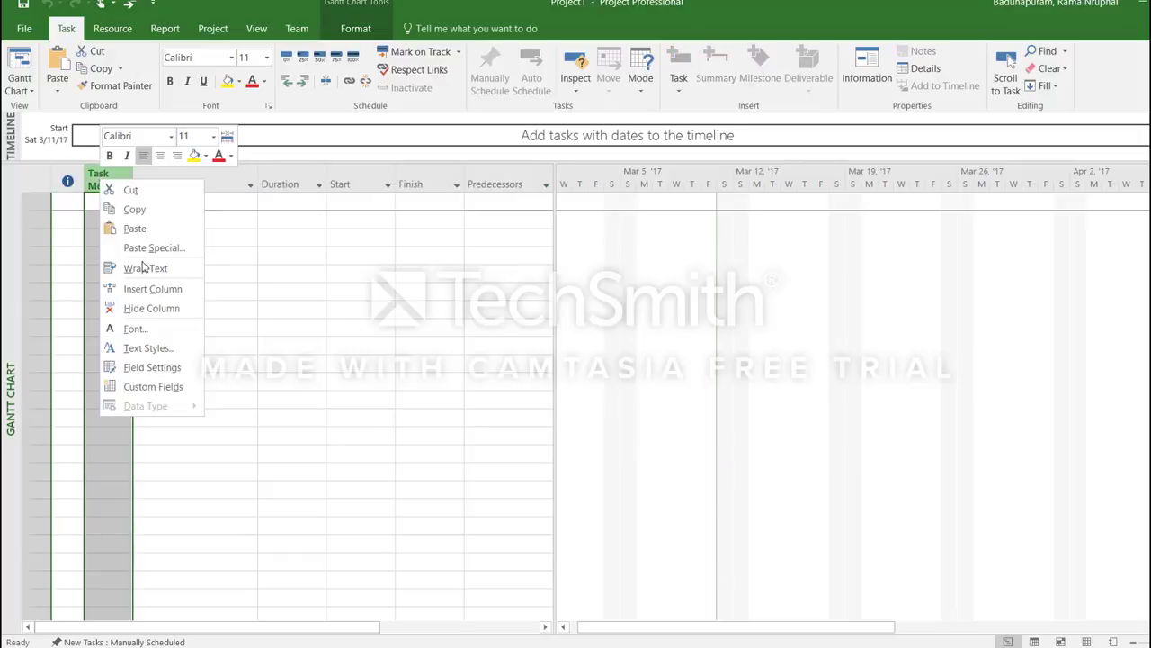
left_click(151, 308)
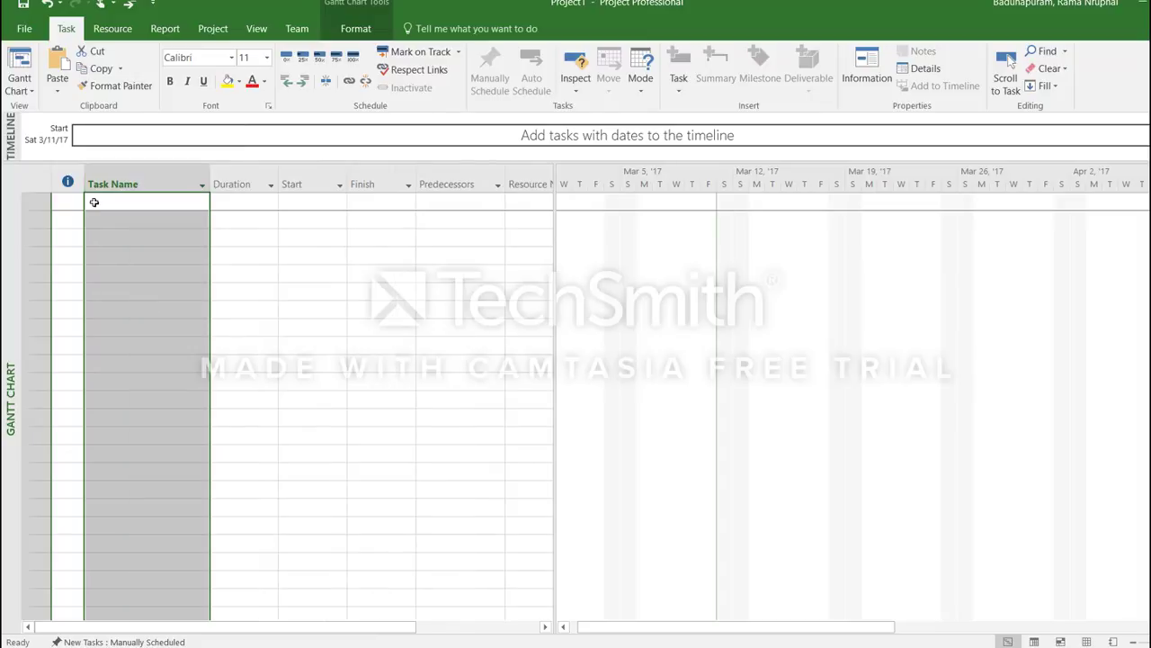
- Create a task named "Define Requirements" in the first row through its task information
left_click(95, 201)
double_click(95, 202)
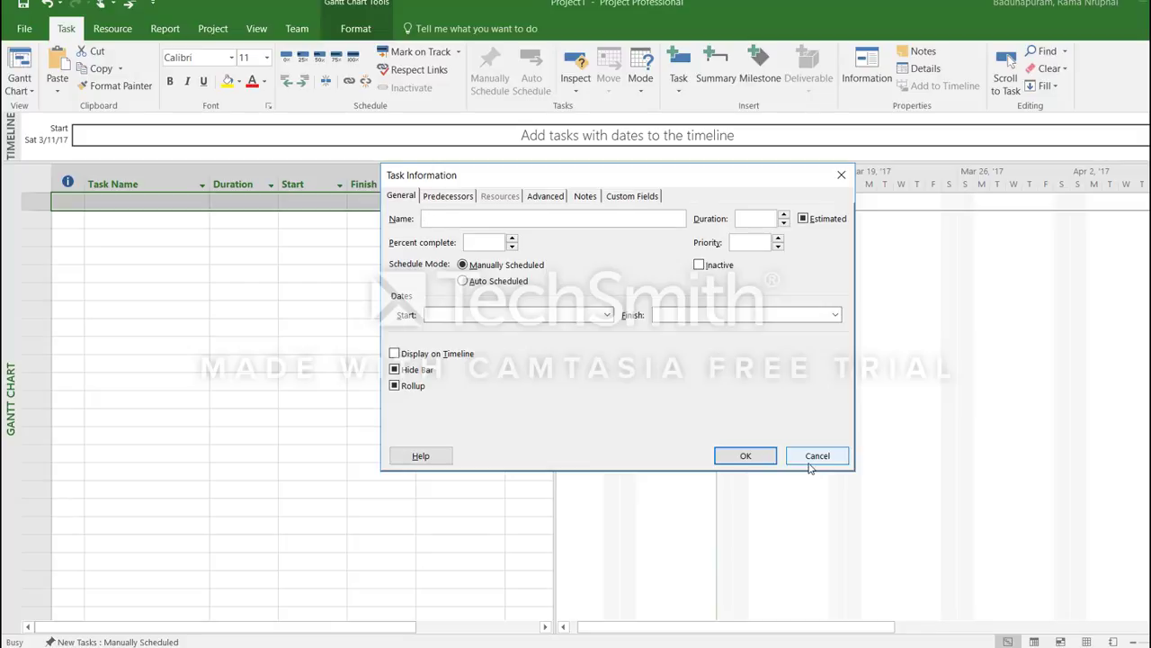
type("Define Requirements")
left_click(743, 455)
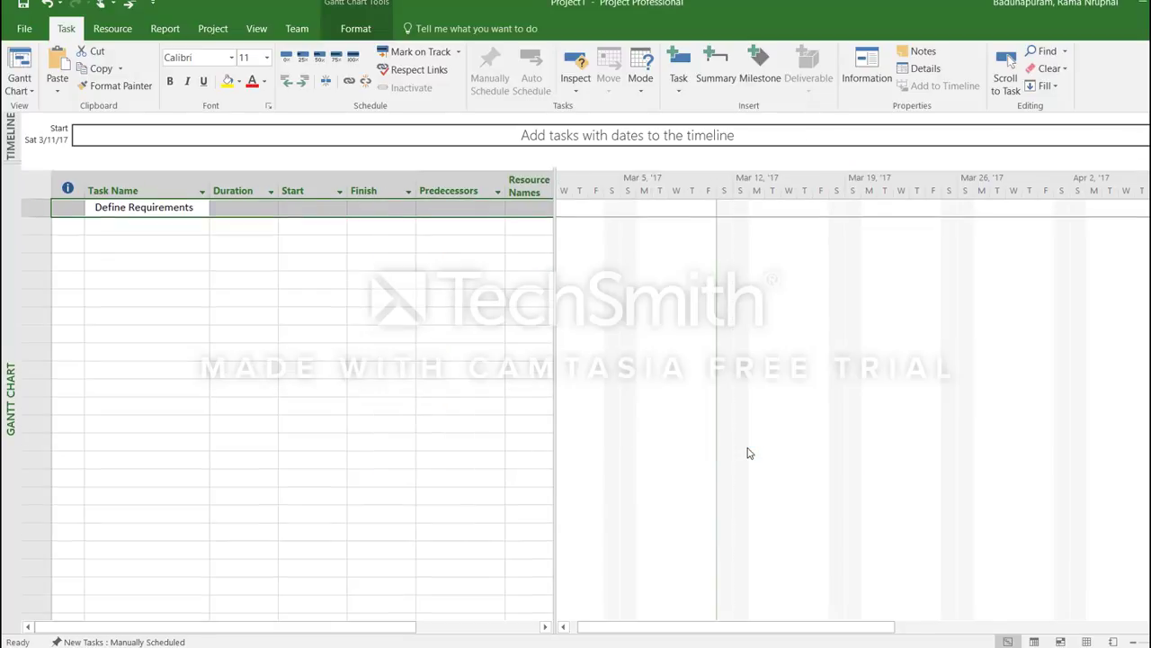
- Set the duration of the Define Requirements task to 2 weeks
left_click(245, 187)
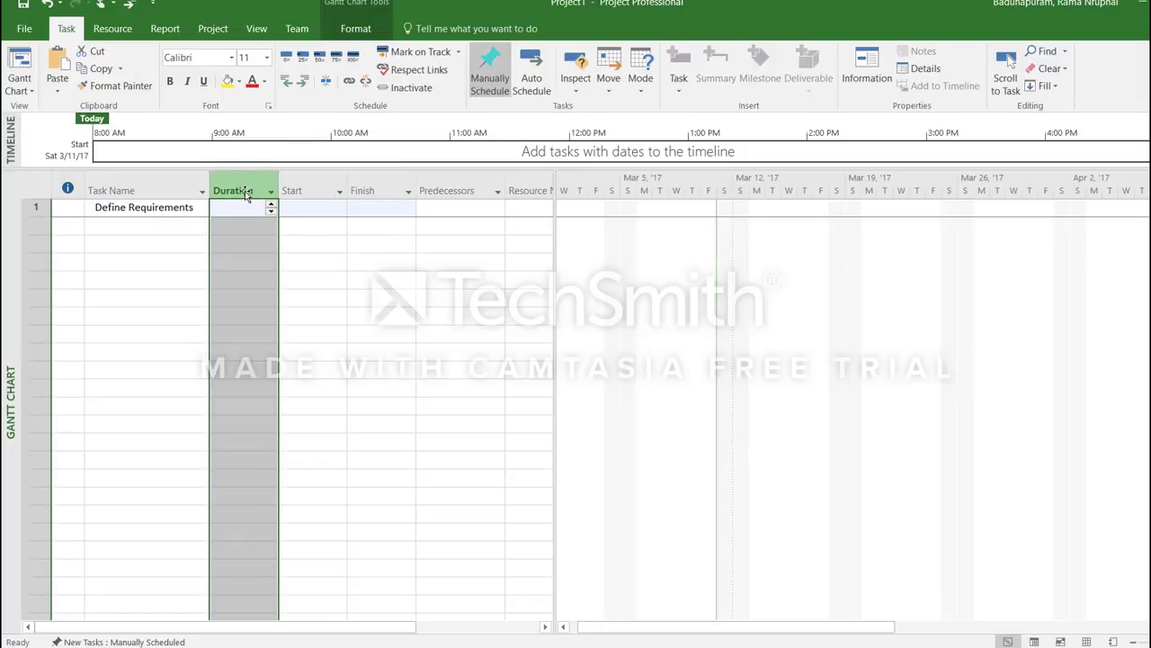
left_click(250, 209)
left_click(250, 208)
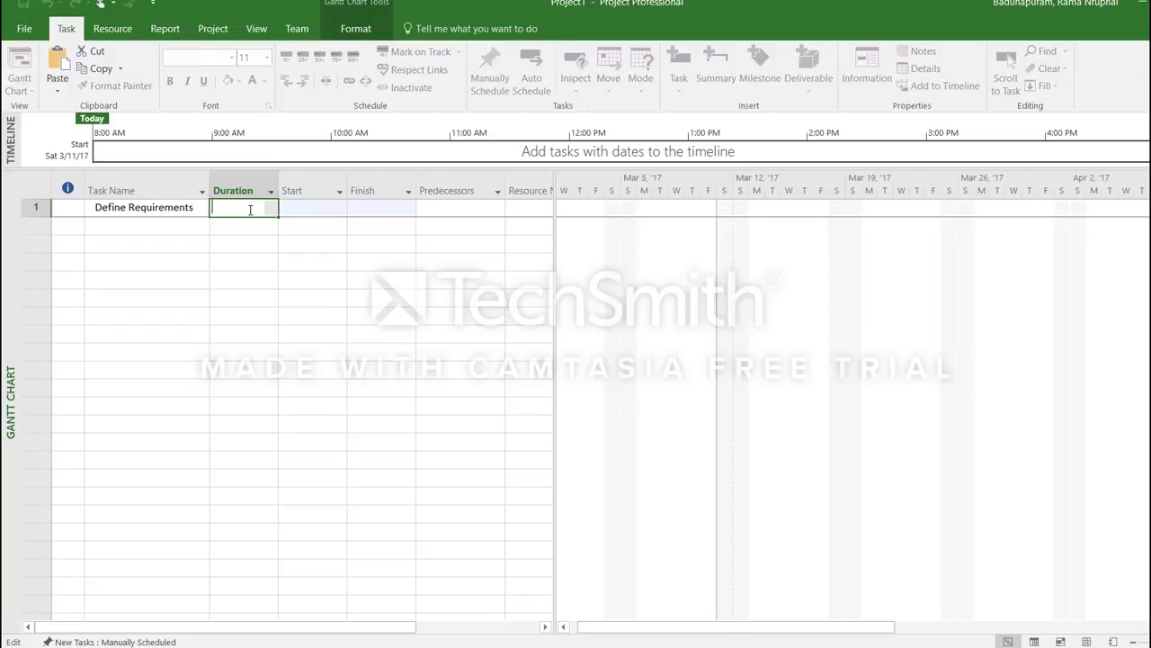
type("2 wk")
left_click(310, 191)
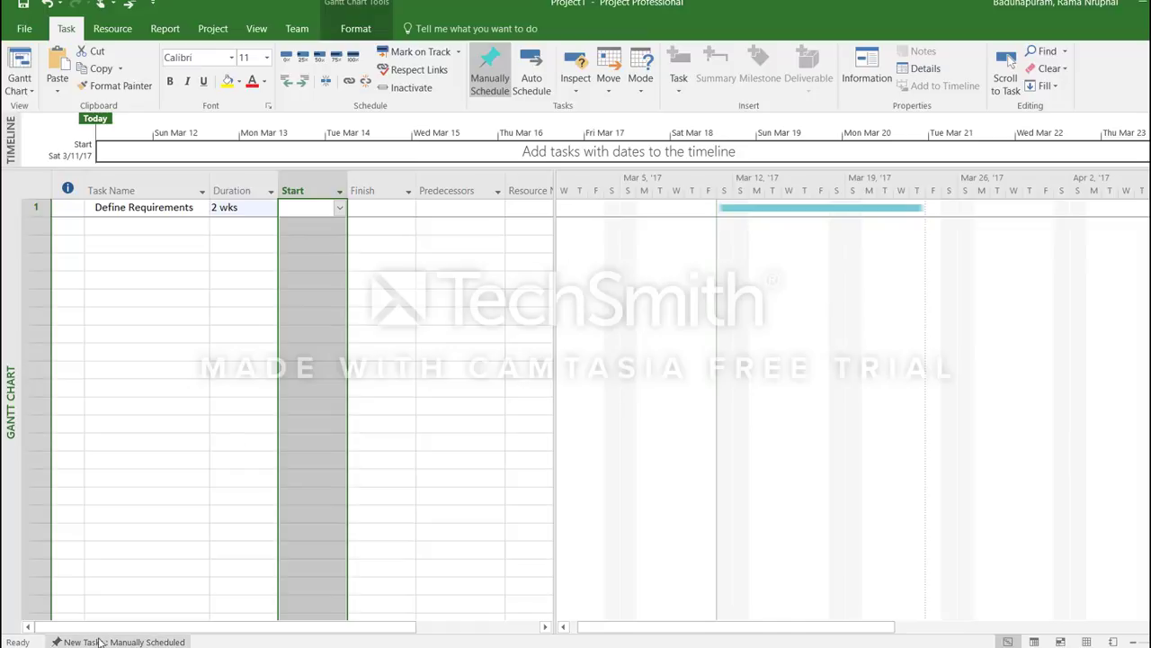
- Make new tasks Auto Scheduled by default and switch the existing Define Requirements task to Auto Schedule
left_click(165, 643)
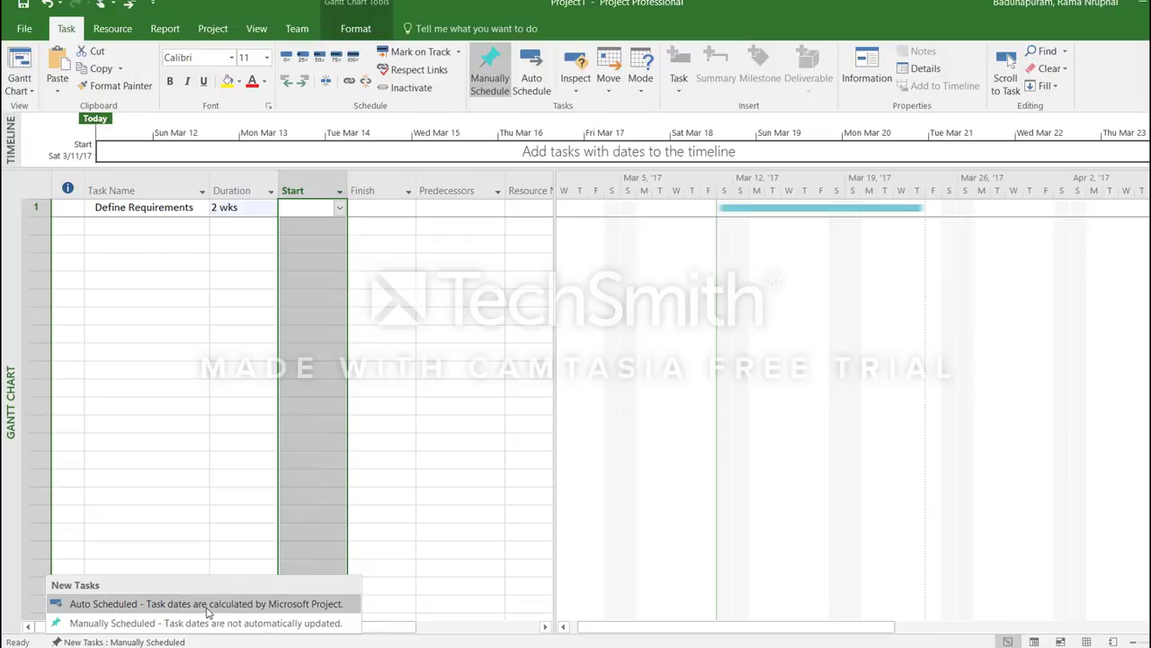
left_click(309, 604)
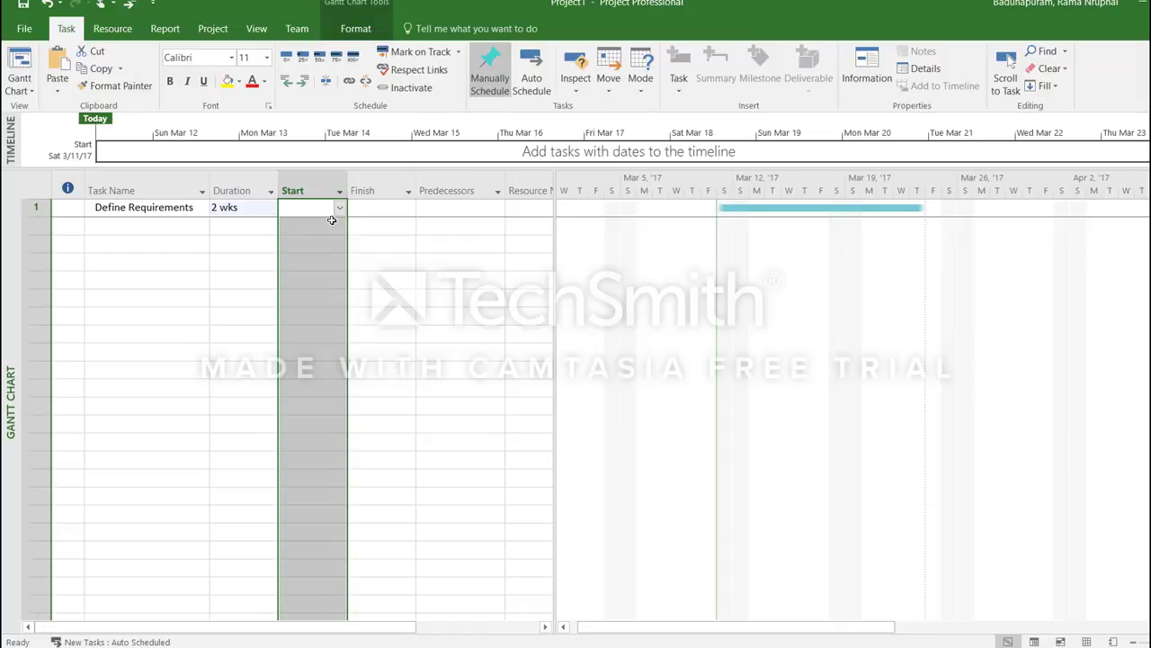
left_click(307, 209)
left_click(307, 208)
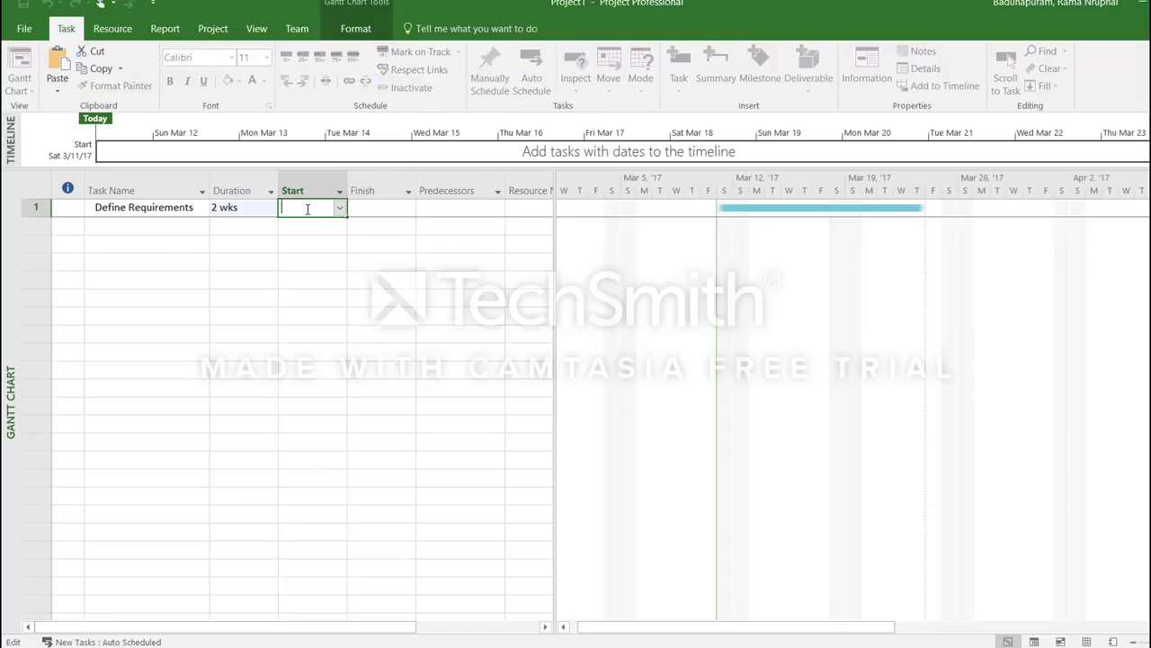
left_click(254, 209)
right_click(256, 211)
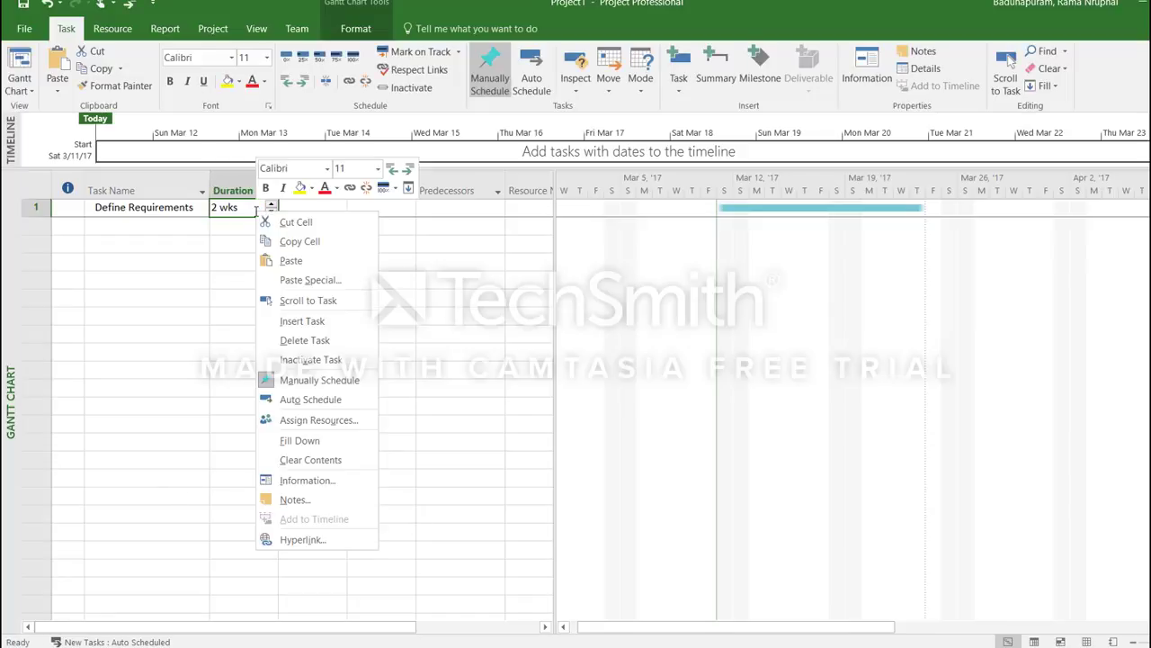
left_click(311, 399)
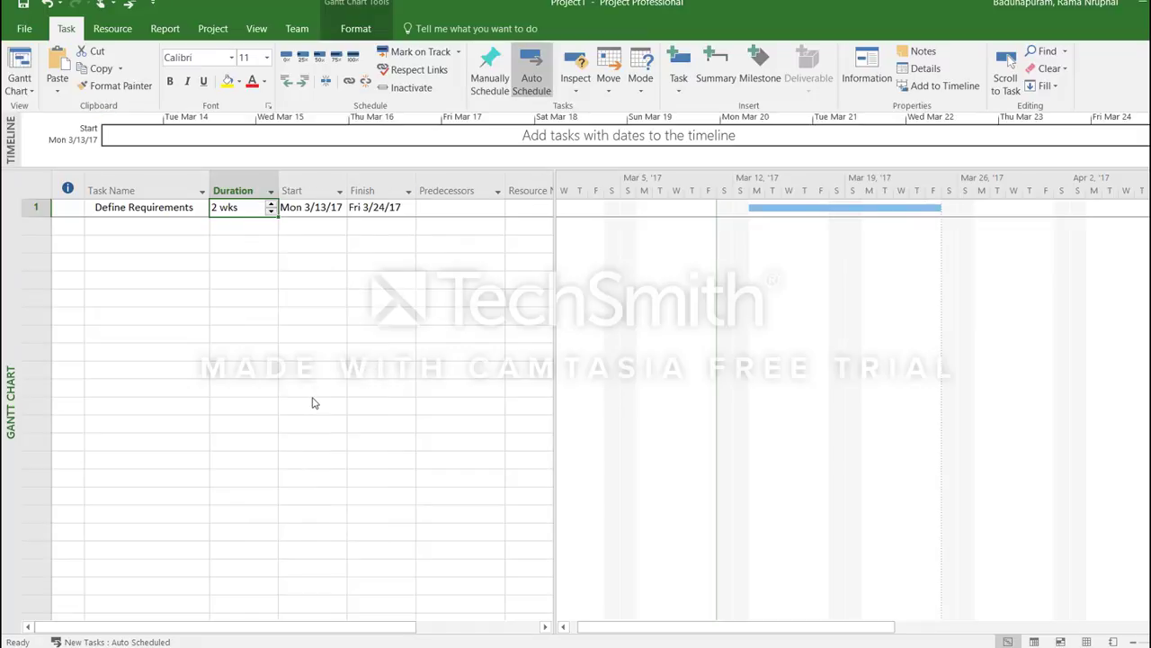
- Add a second task named "Determine scope of project" below Define Requirements
left_click(140, 225)
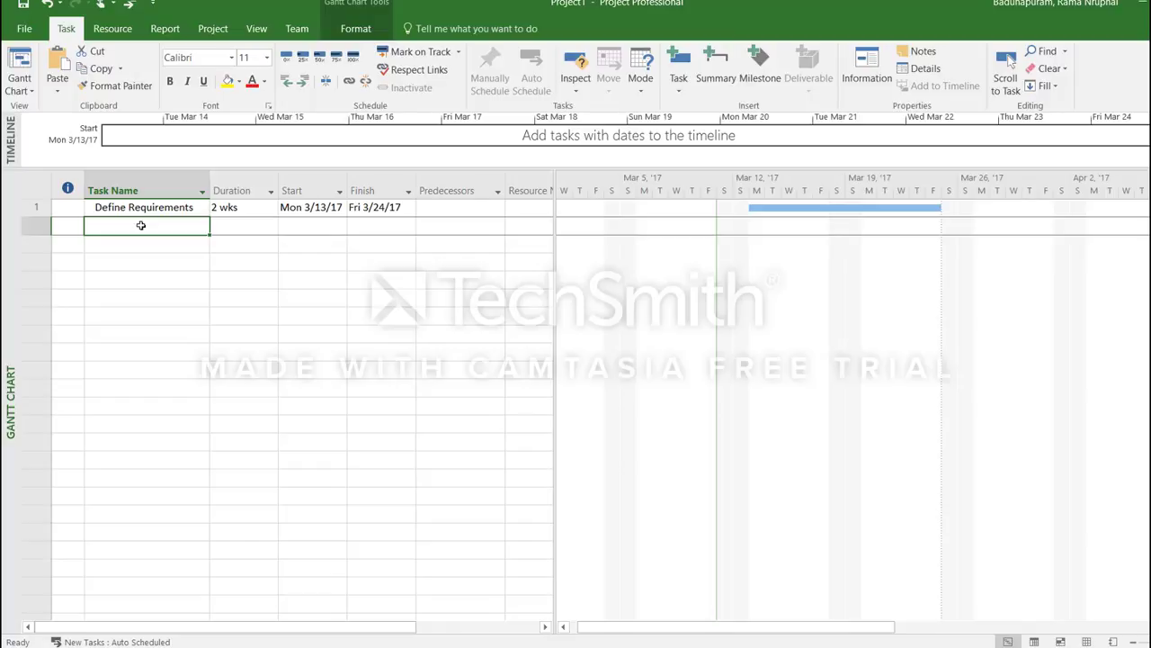
left_click(141, 225)
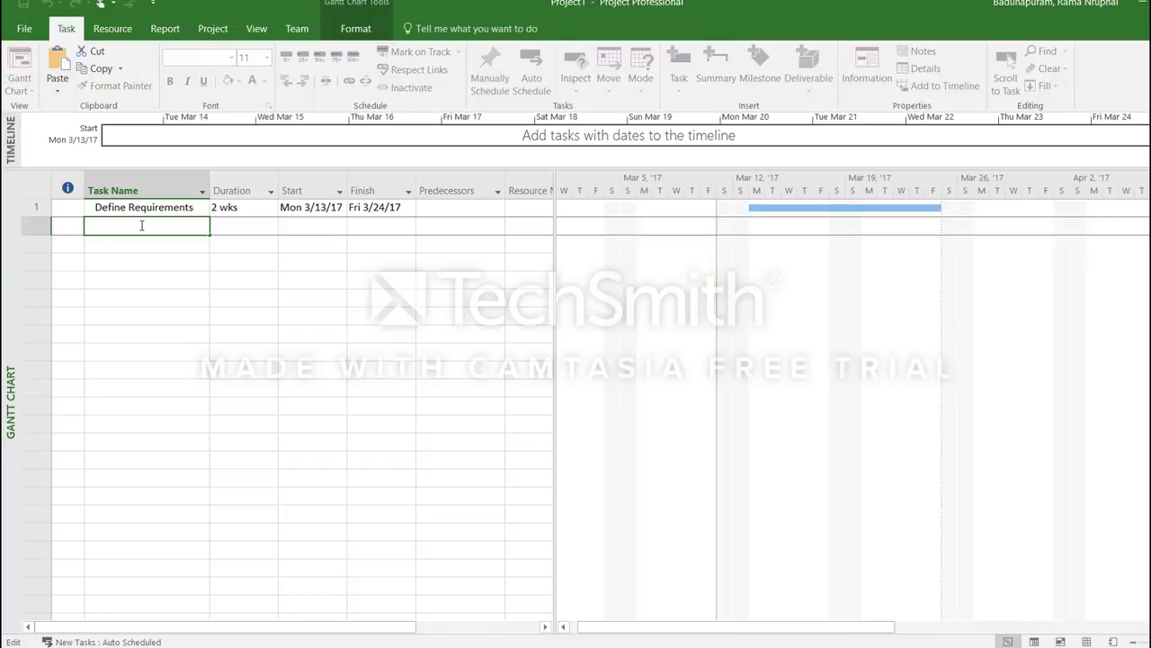
type("Determine scope of project")
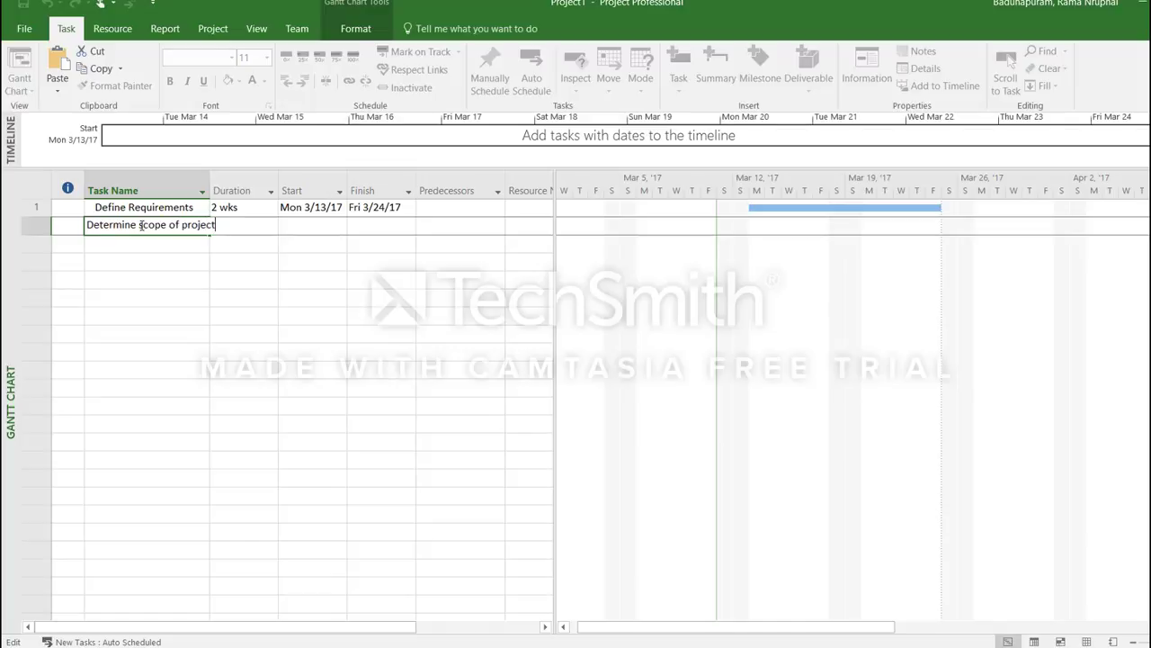
key("Tab")
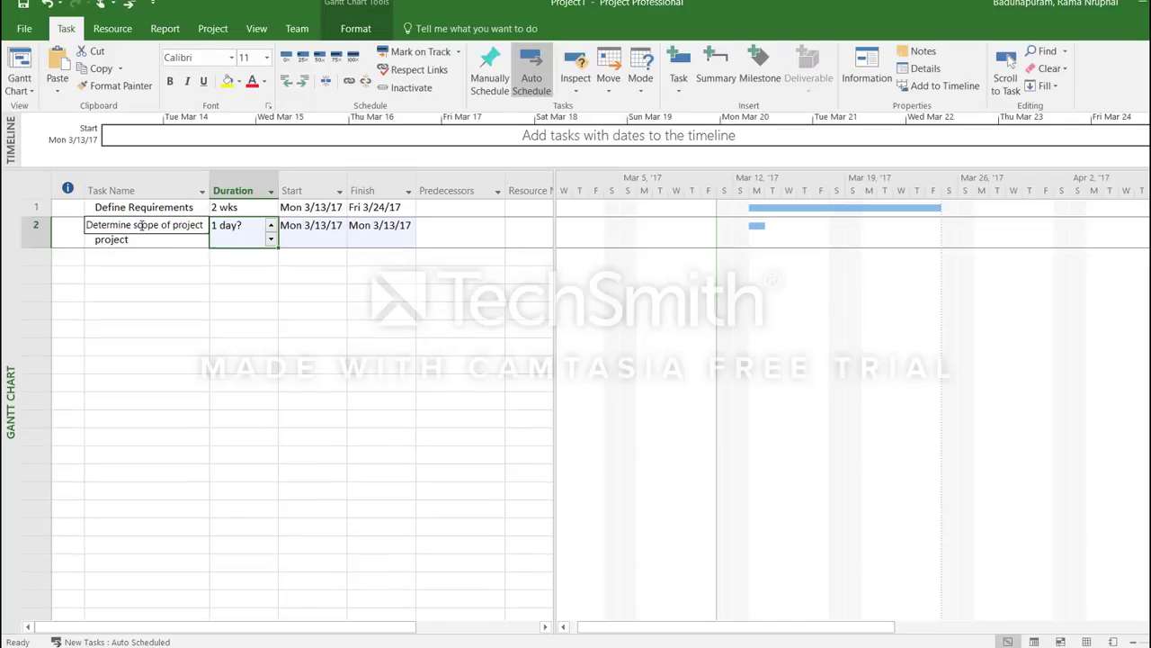
- Set the duration of the Determine scope of project task to 2 days and apply Auto Schedule to it
left_click(270, 224)
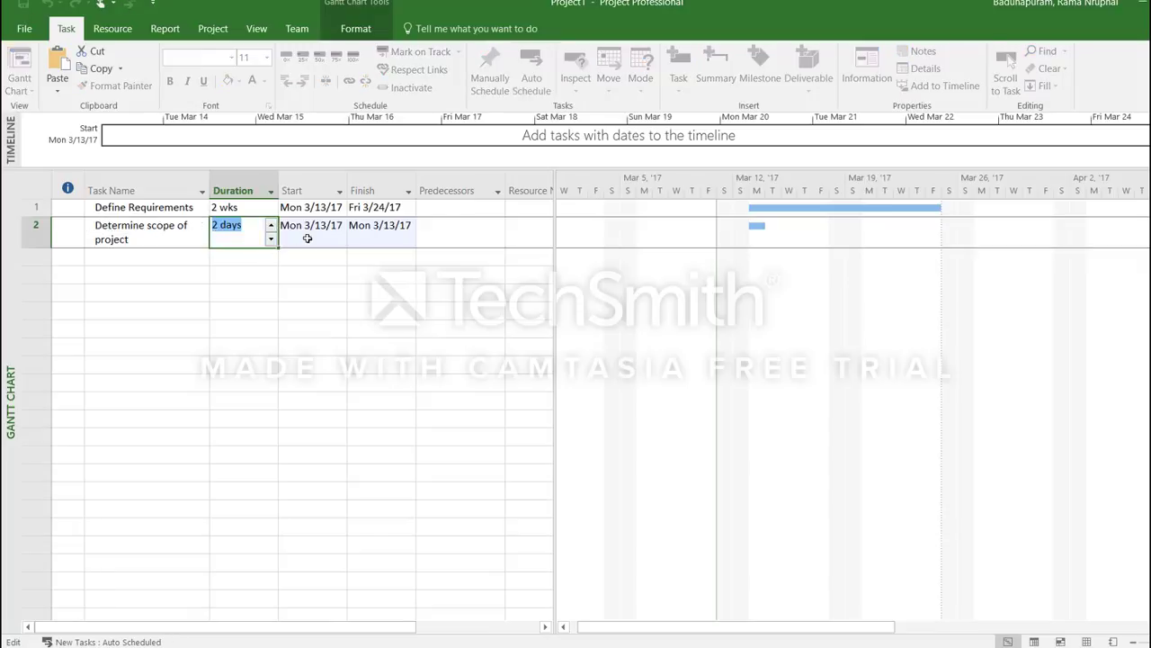
left_click(307, 237)
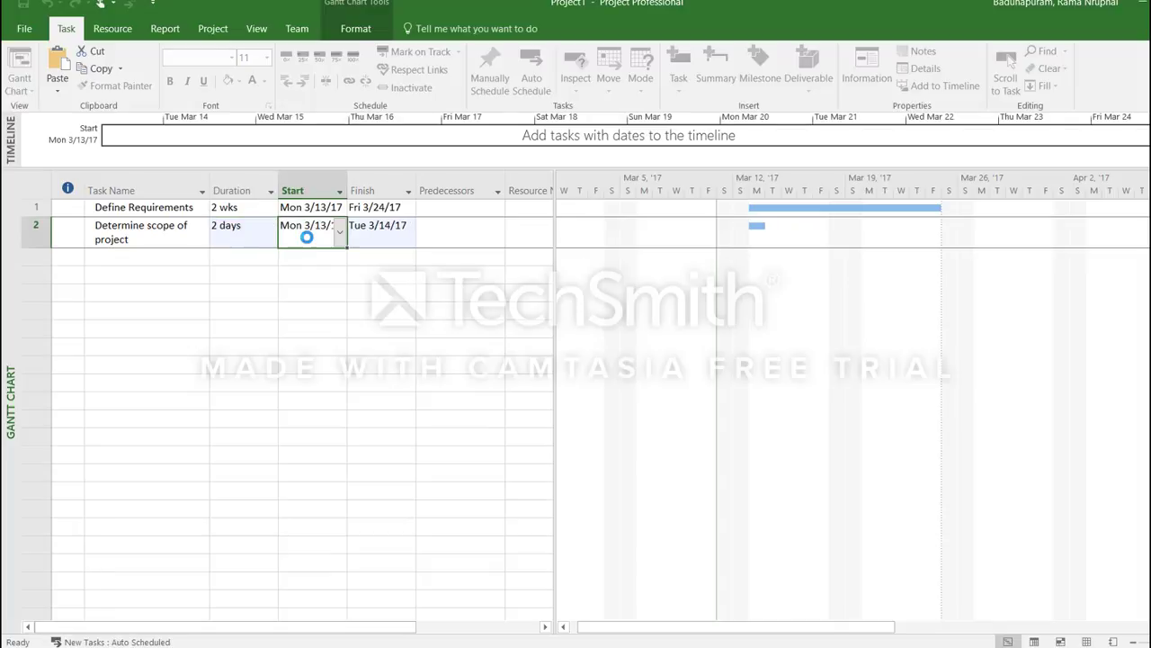
right_click(307, 238)
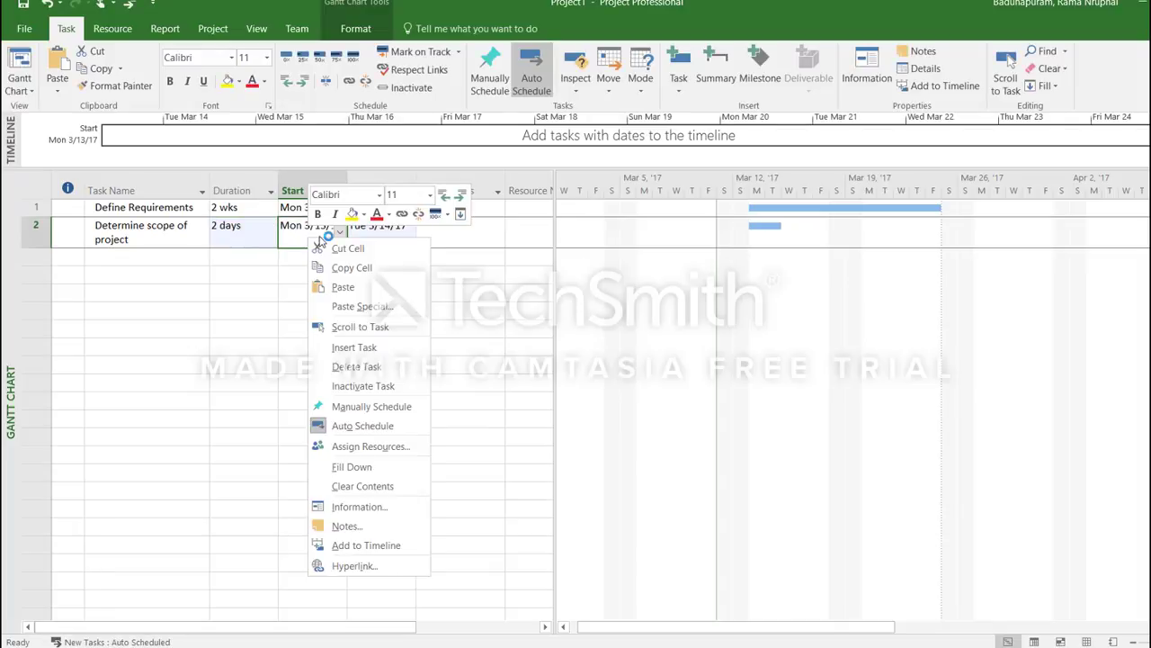
left_click(378, 429)
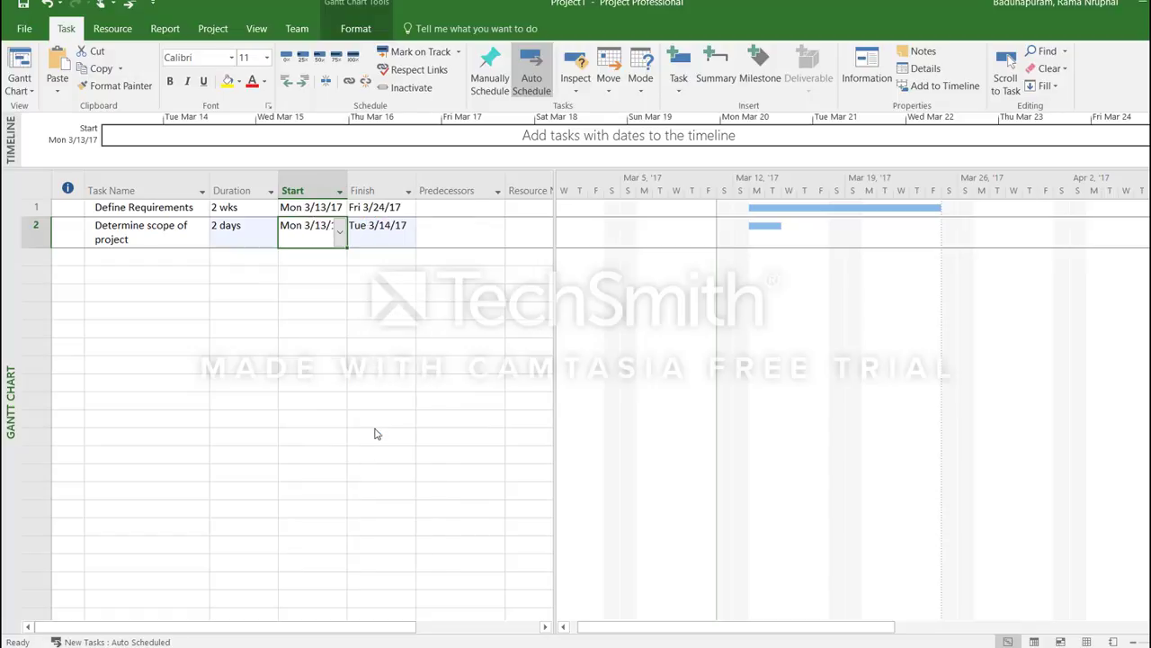
left_click(389, 230)
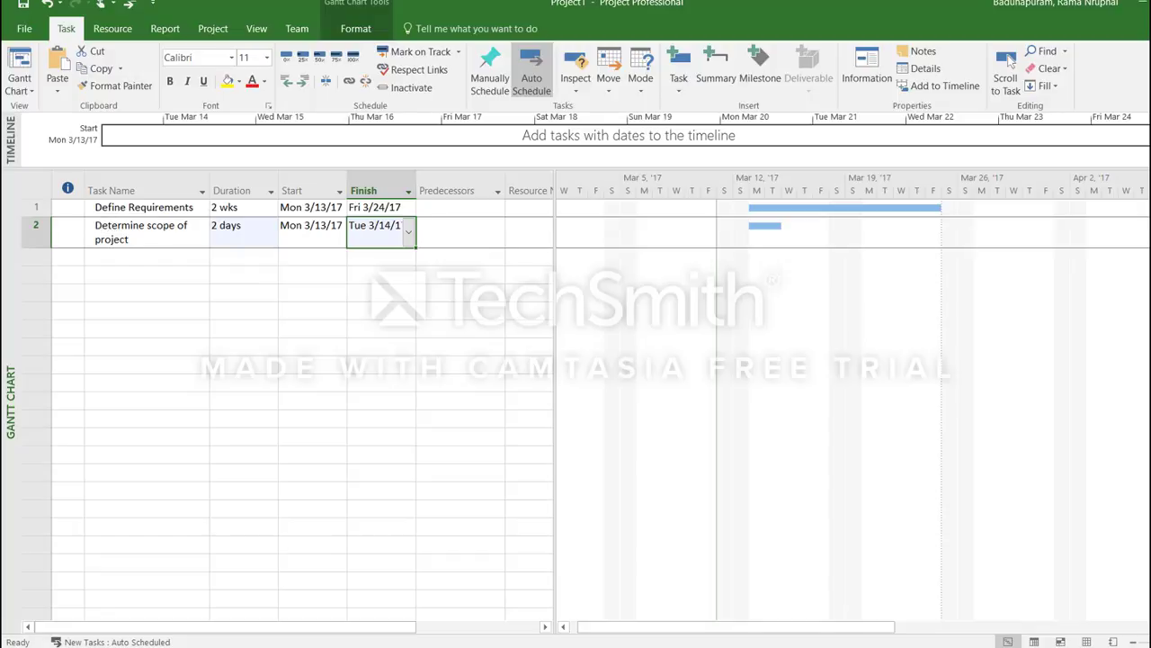
- Add a third task named "Formulate prelimiary sitemap" below Determine scope of project
left_click(135, 260)
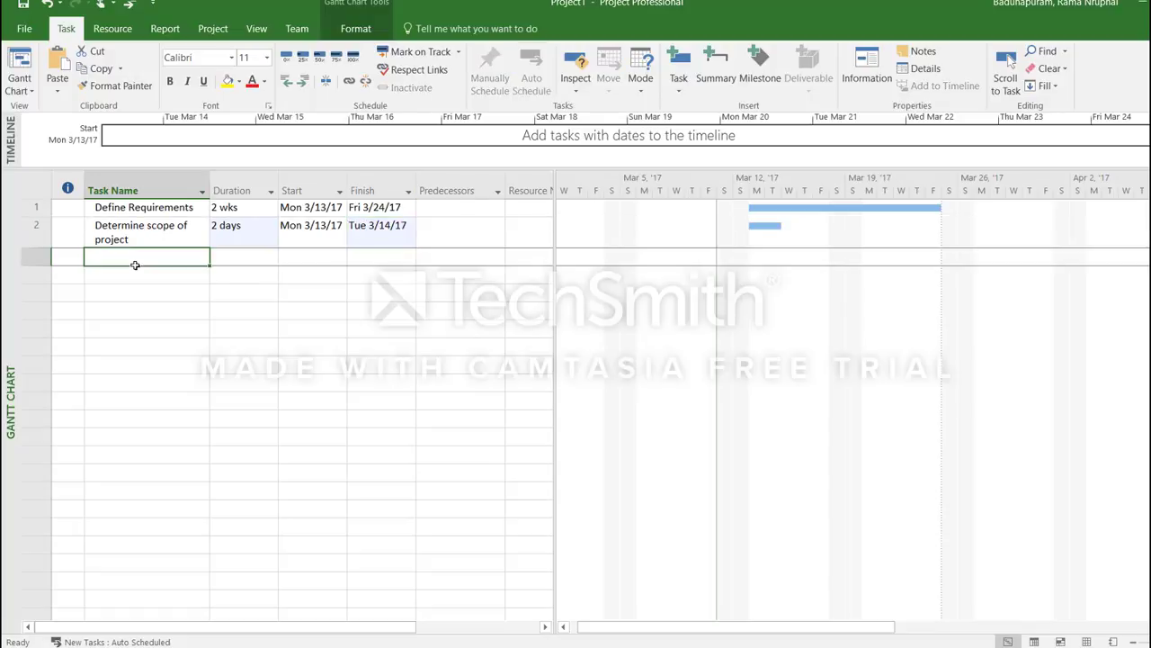
type("F")
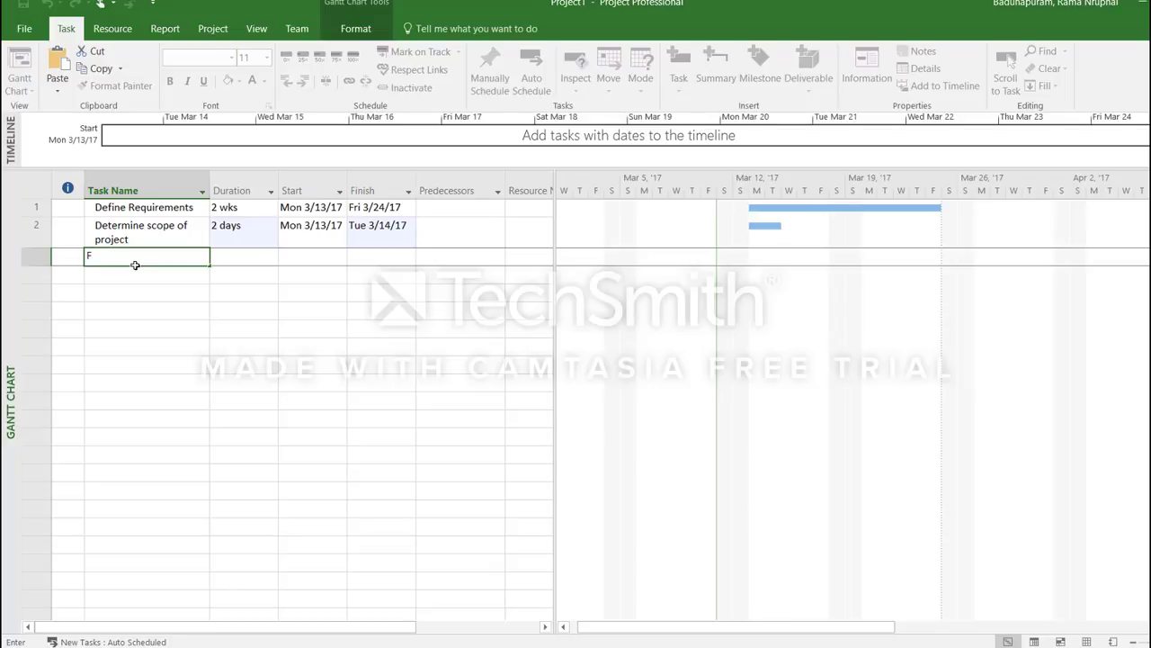
type("ormulate prelimiary sitemap")
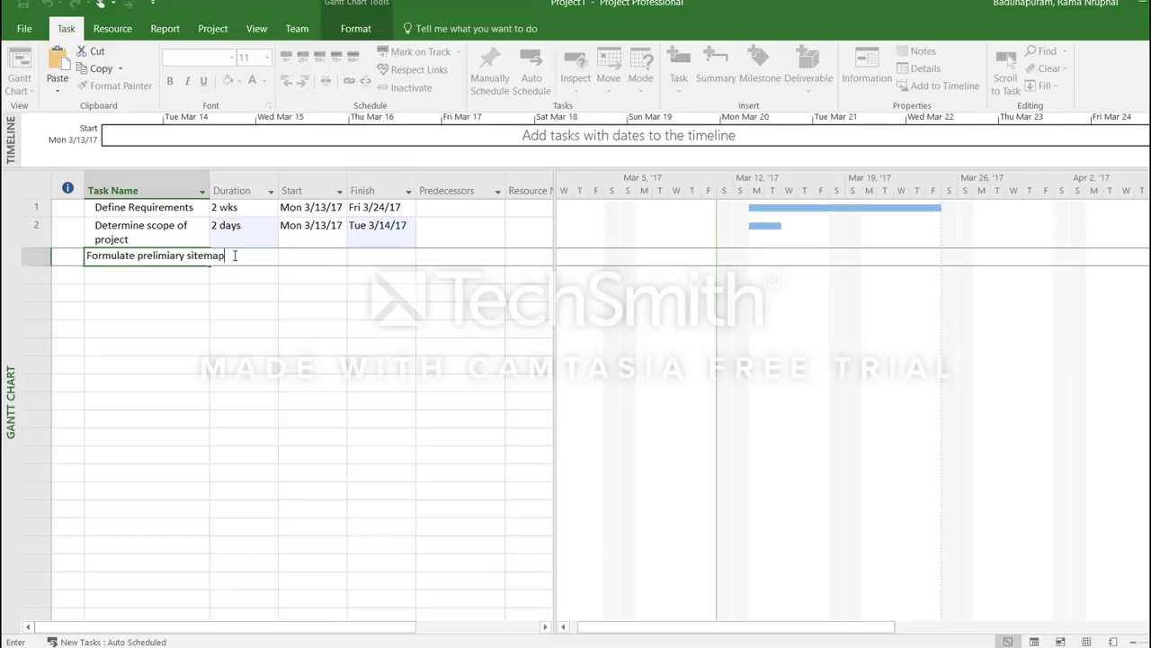
left_click(167, 275)
left_click(168, 274)
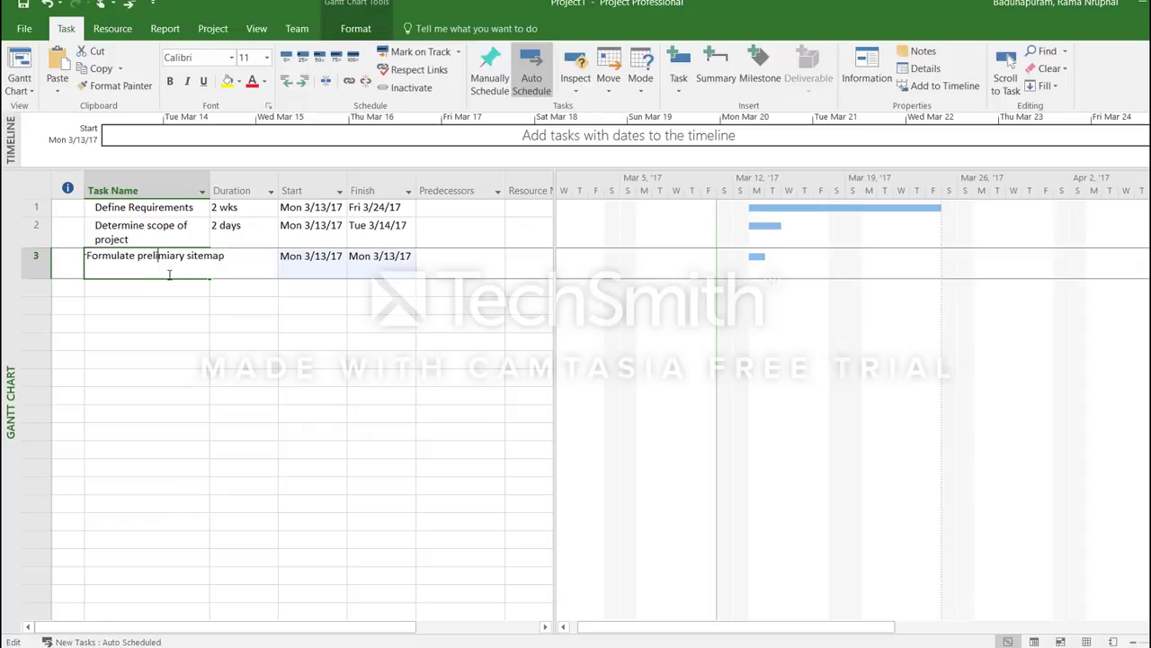
left_click(233, 287)
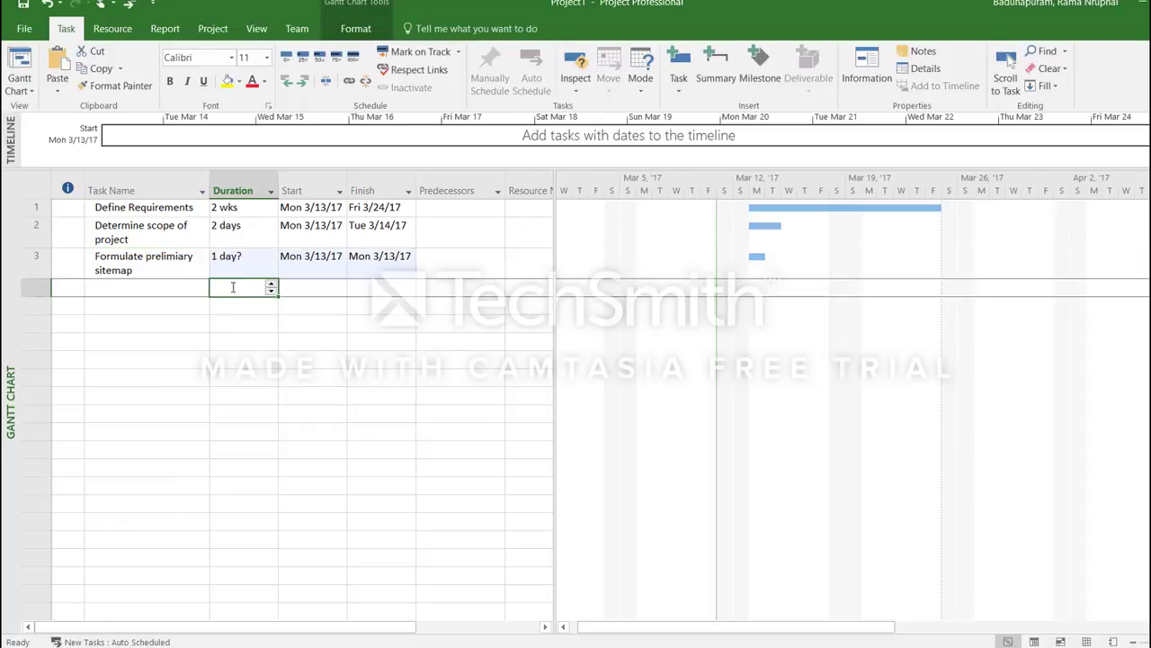
- Set the duration of the sitemap task in row 3 to 2 days
left_click(260, 261)
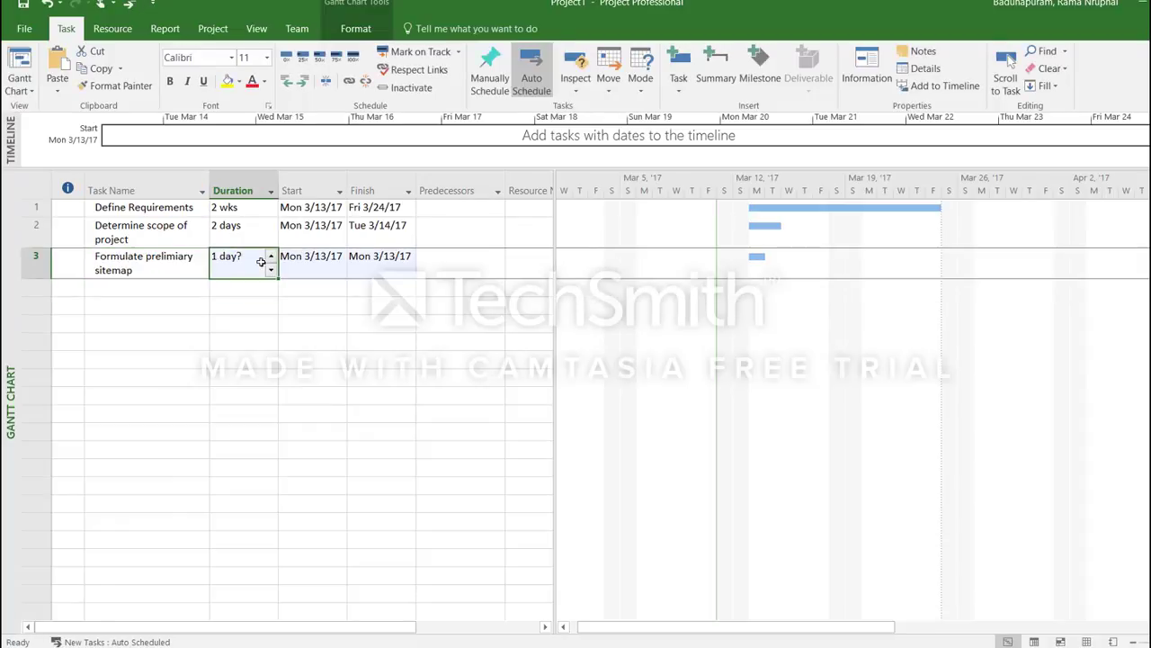
left_click(271, 257)
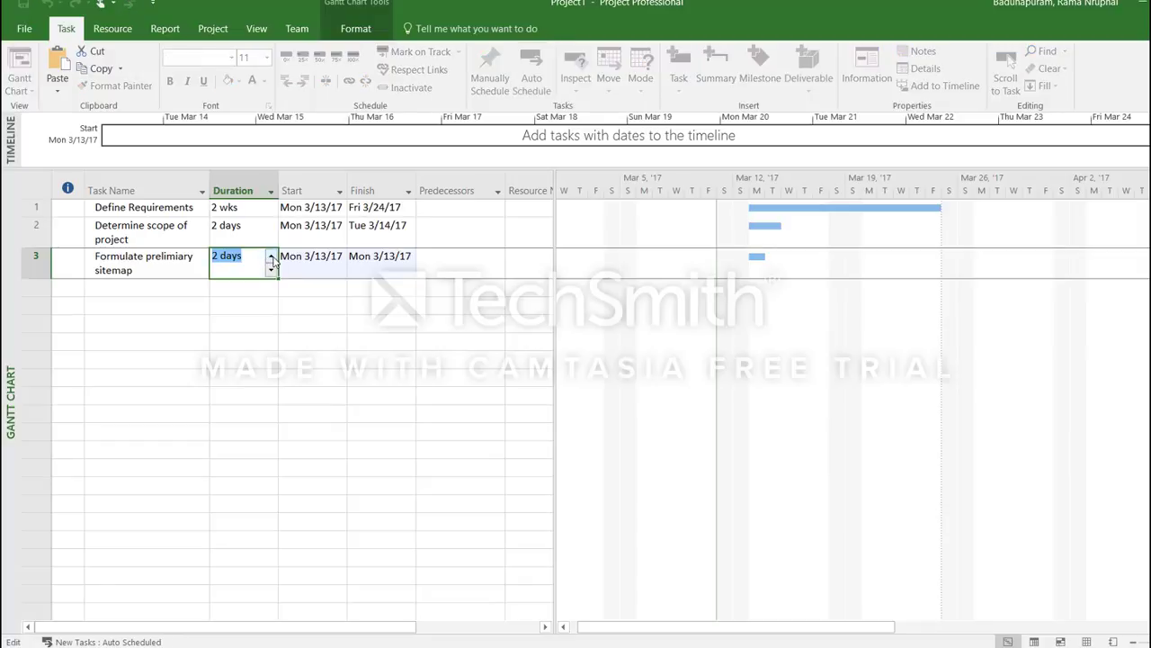
left_click(324, 287)
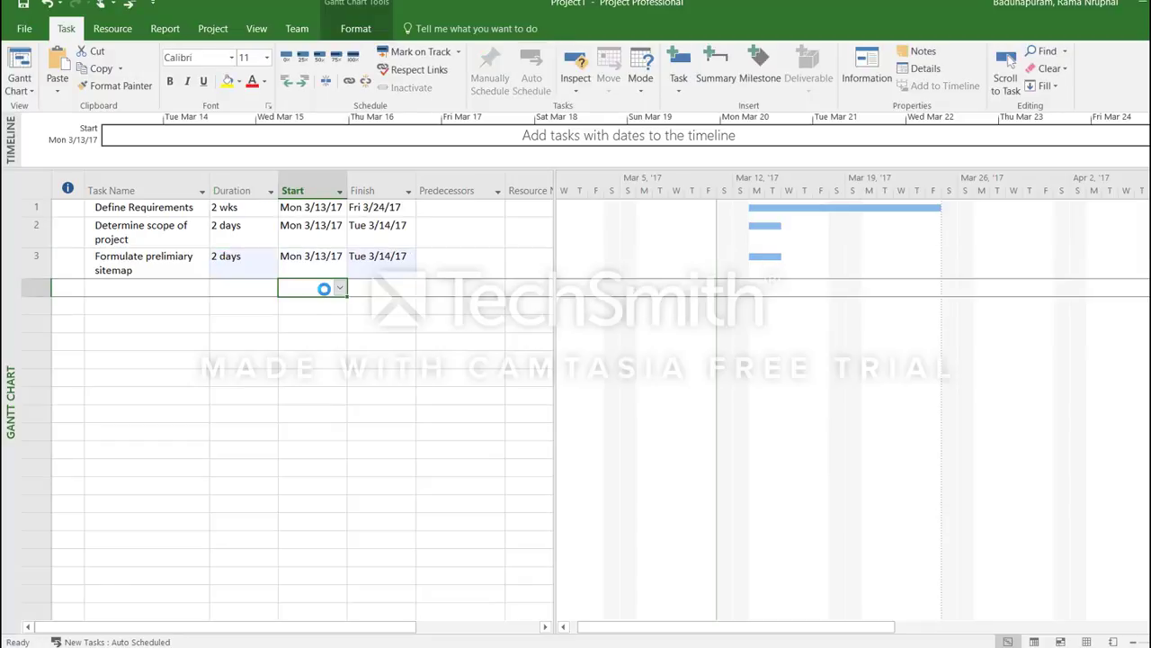
left_click(286, 267)
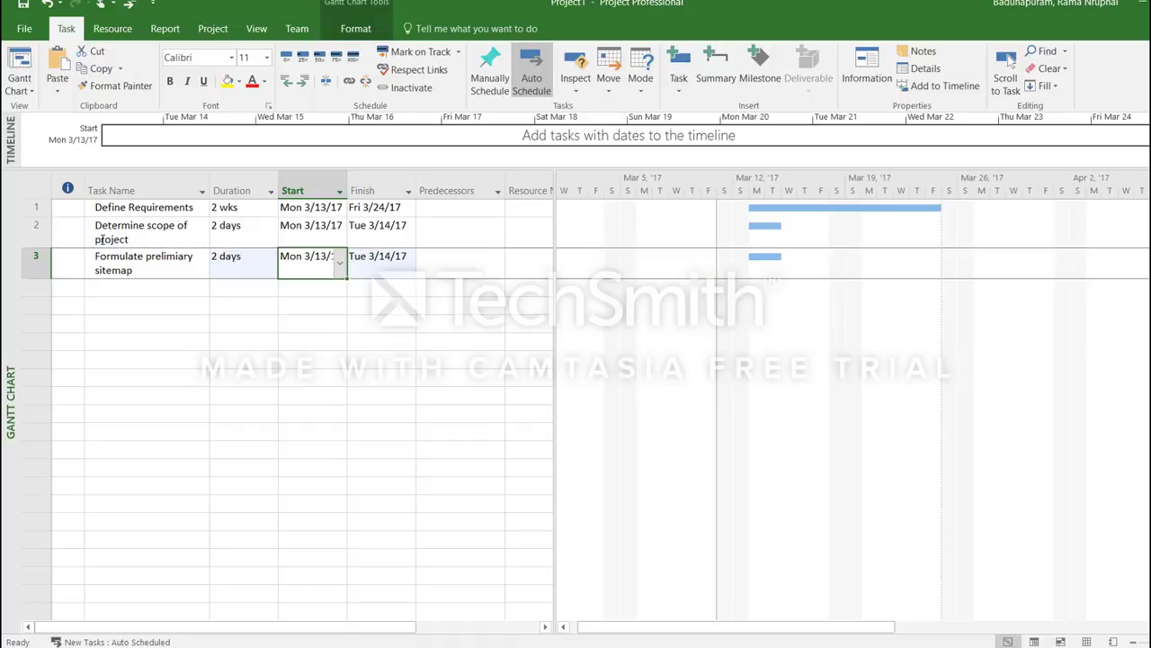
- Indent the Determine scope of project and Formulate prelimiary sitemap tasks as subtasks of Define Requirements
left_click(100, 209)
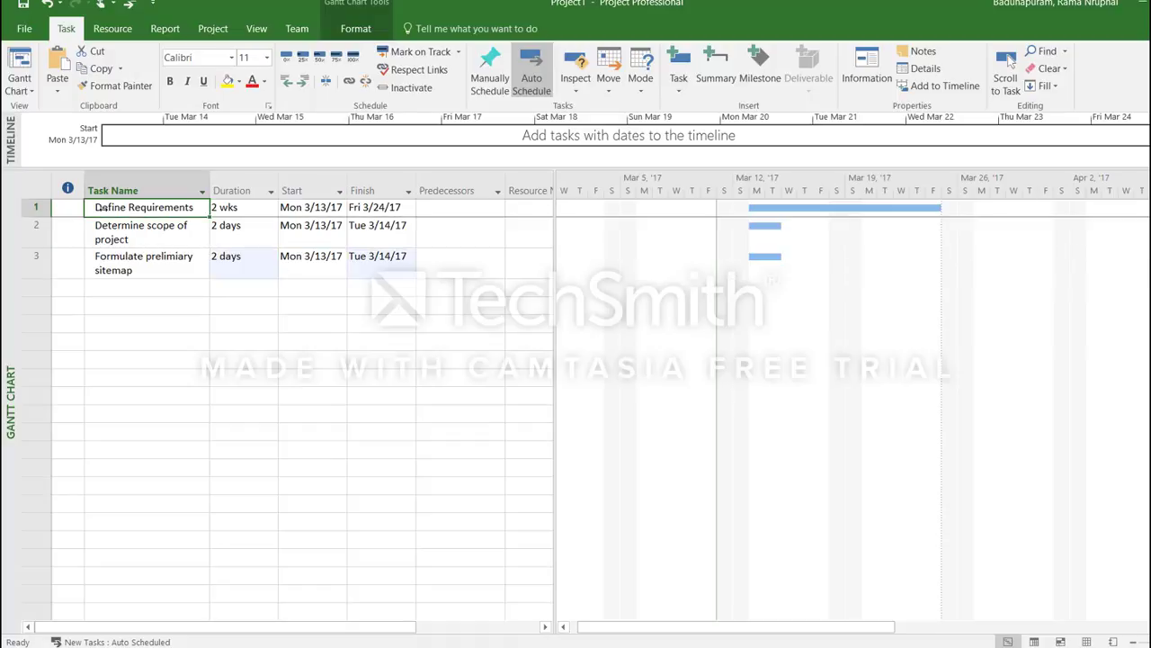
left_click(136, 269)
left_click_drag(137, 269, 127, 226)
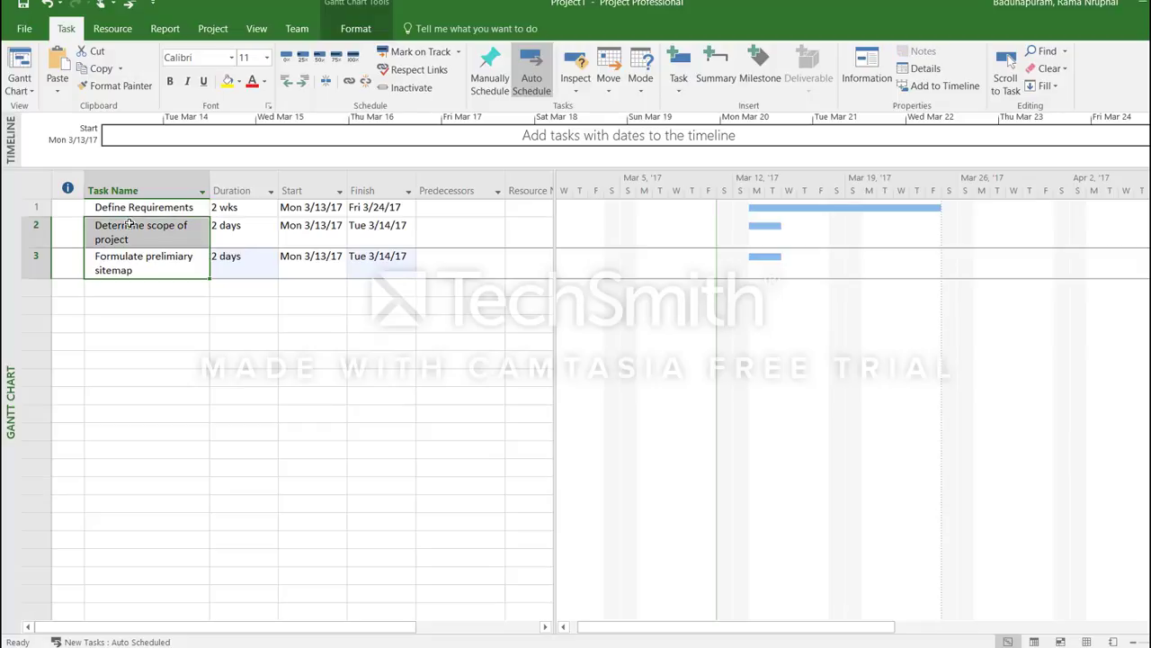
left_click(303, 82)
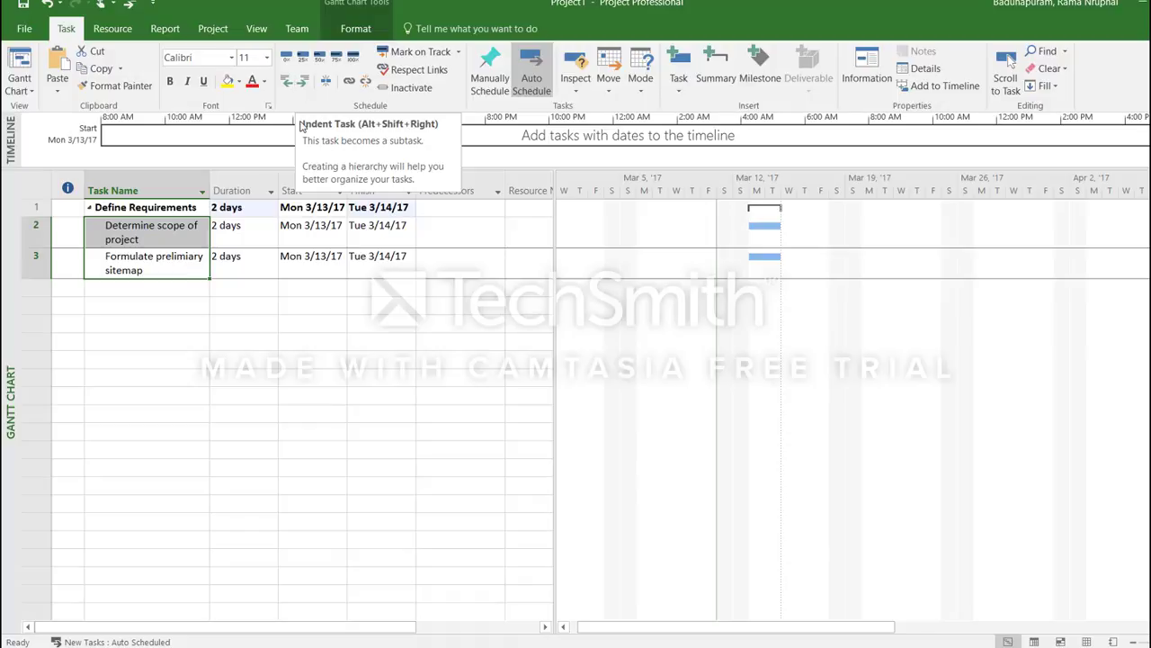
- Add an auto-scheduled task named "Seek approval from manager" in the empty row below the sitemap task
left_click(185, 286)
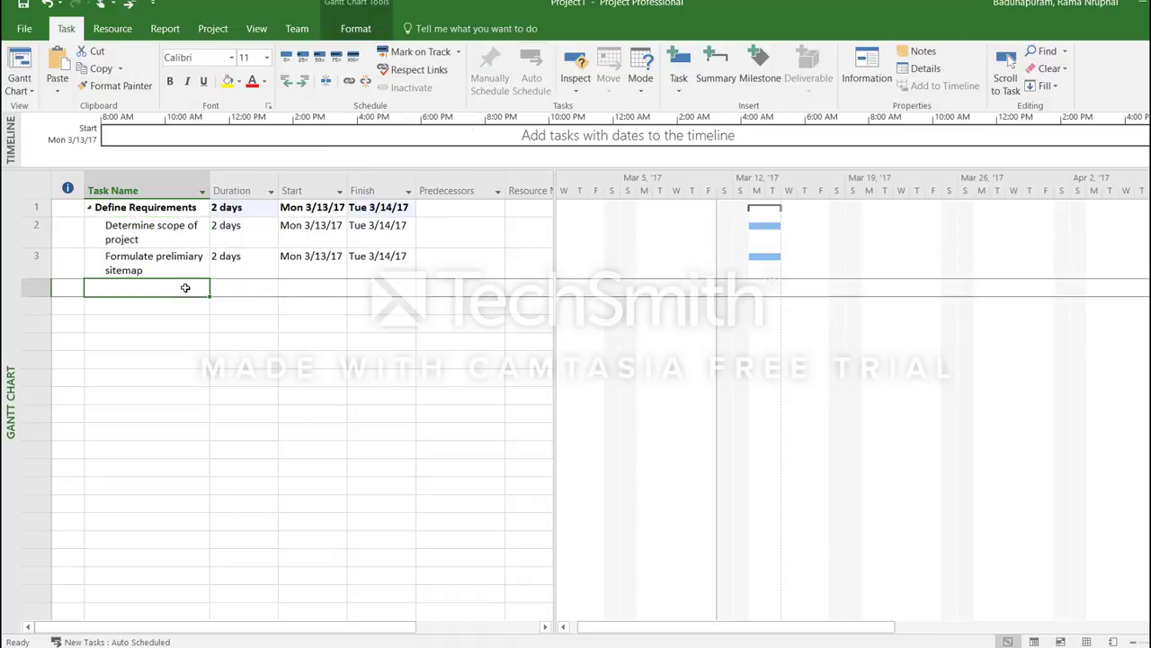
double_click(186, 287)
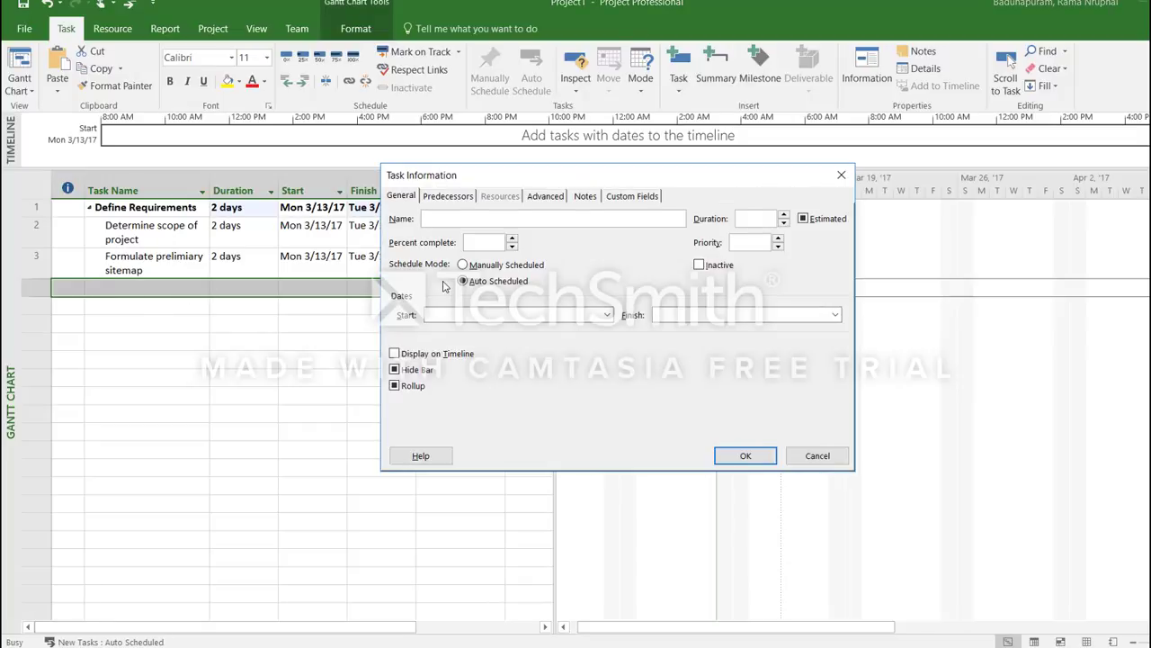
type("Seek approval from manager")
left_click(726, 455)
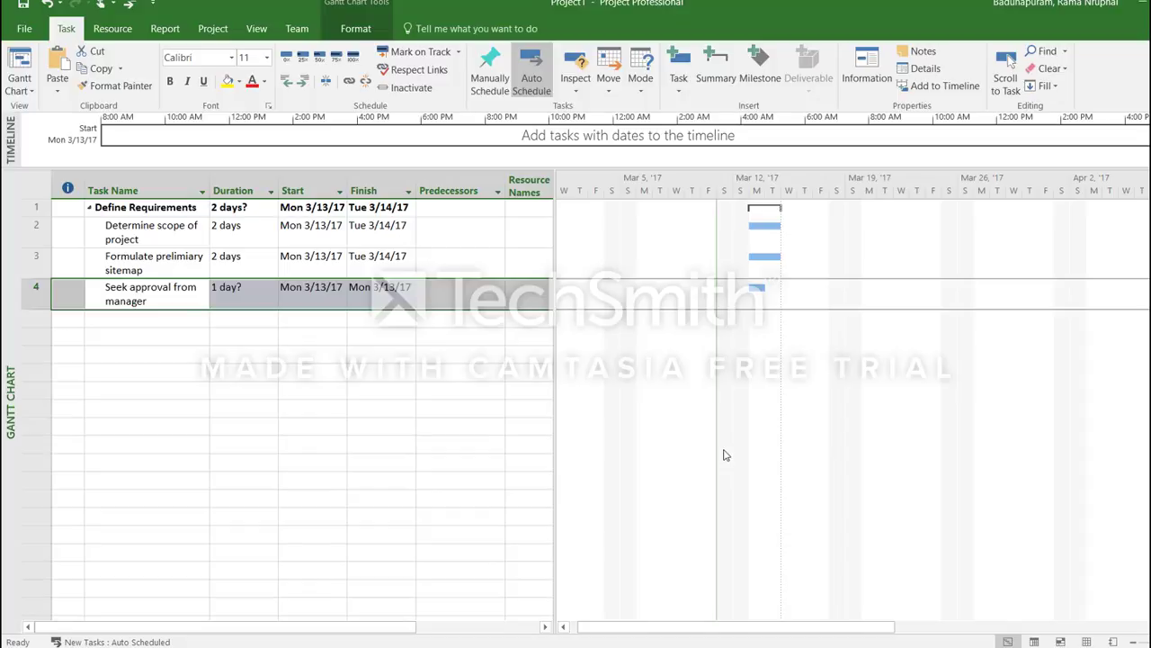
- Set the duration of the Seek approval from manager task to 2 days
left_click(231, 297)
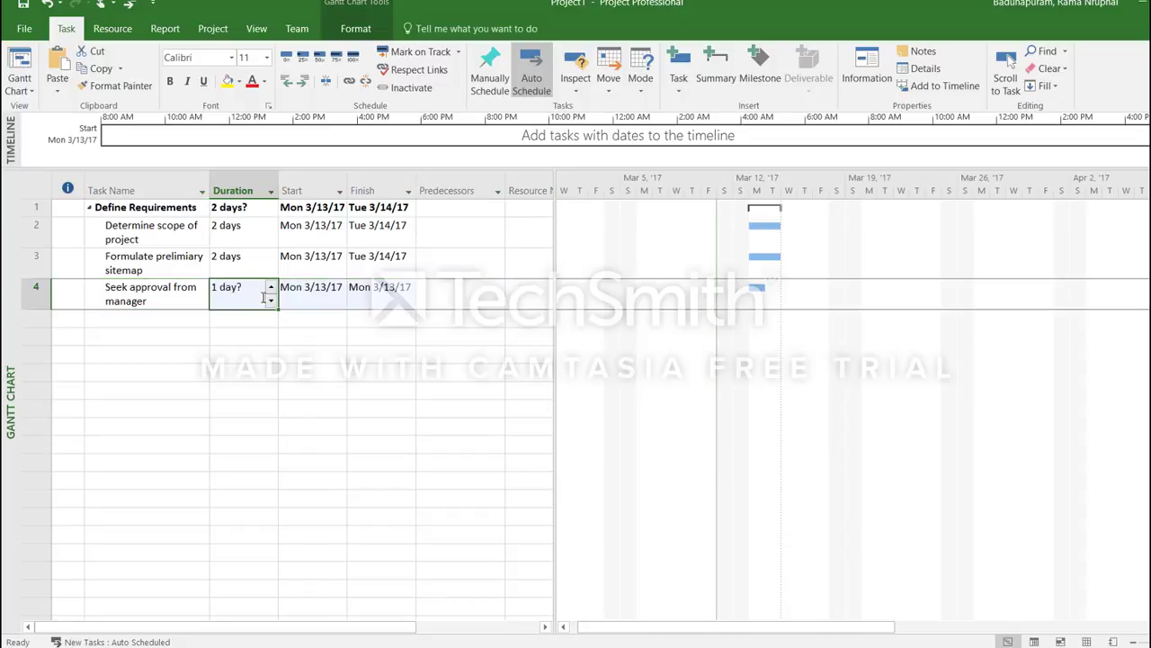
left_click(271, 288)
left_click(296, 317)
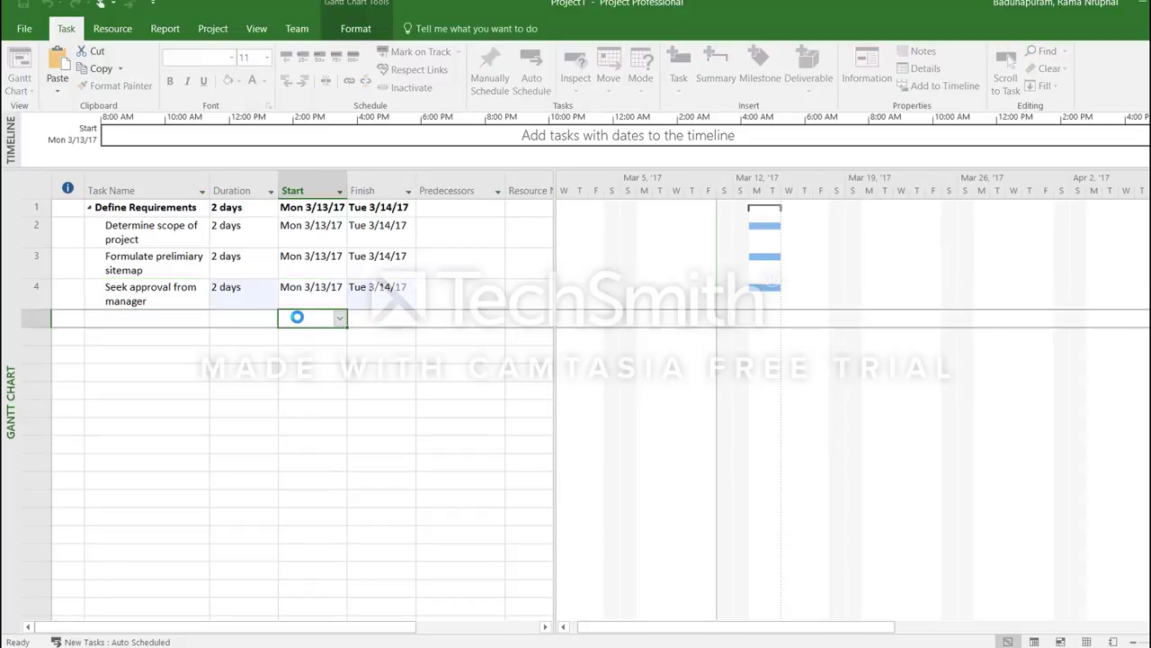
- Link the three subtasks in rows 2 to 4 in sequence so each one follows the previous task
left_click(221, 286)
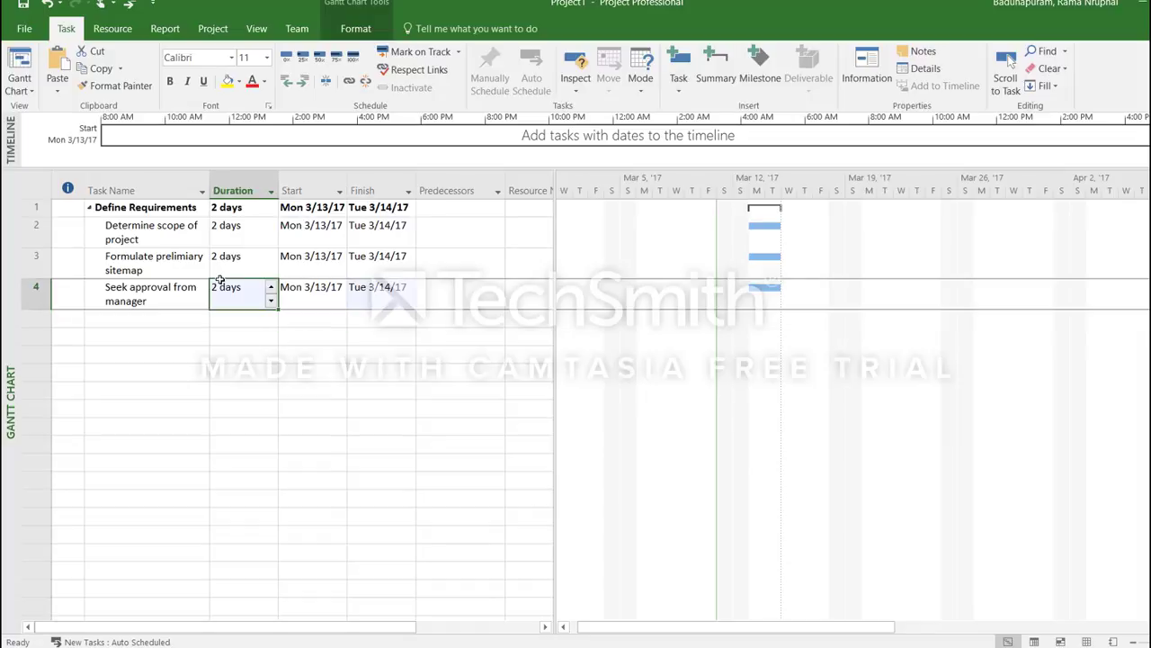
left_click_drag(167, 295, 165, 241)
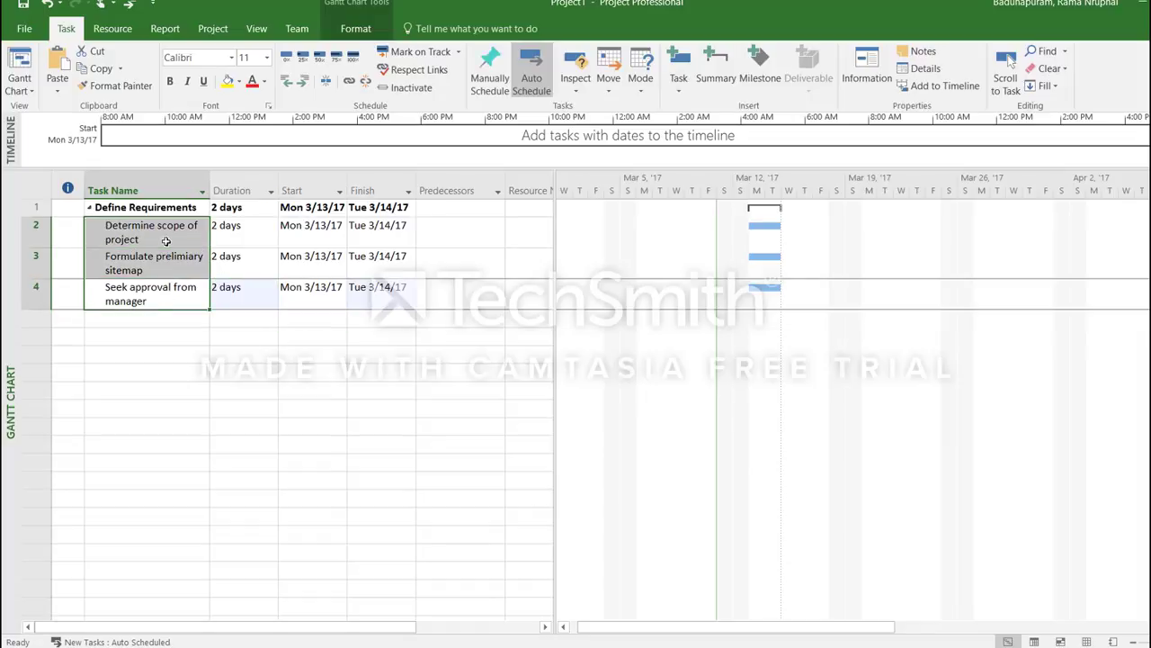
left_click(349, 81)
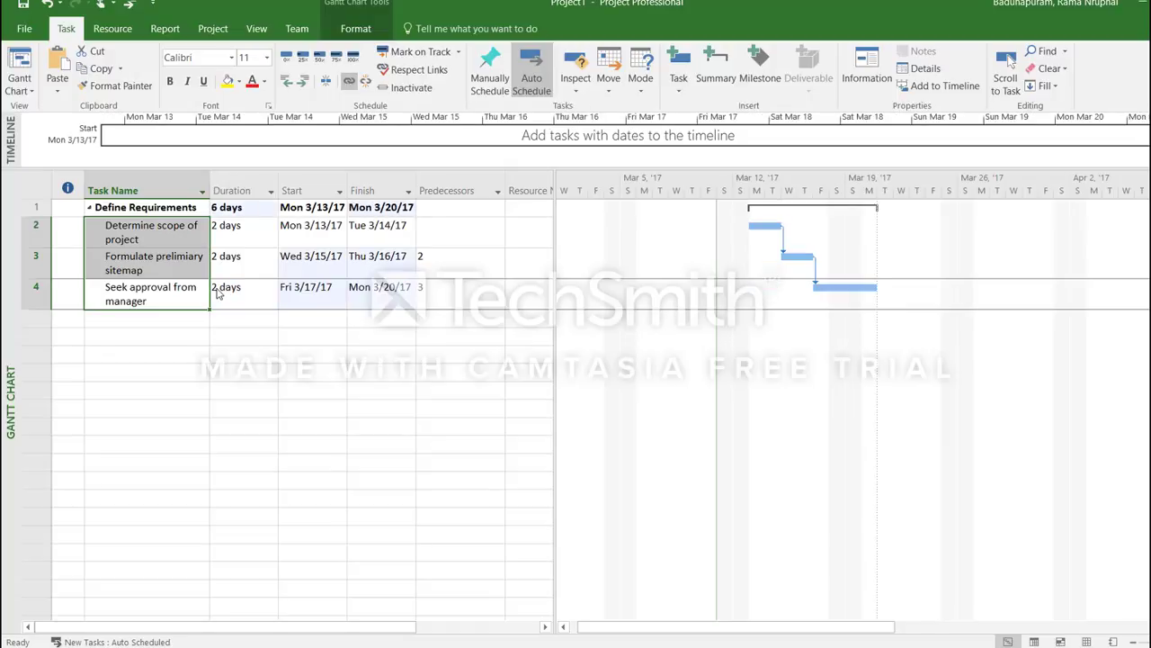
- Add a task named "Conduct project team meeting" in row 5, below Seek approval from manager
left_click(153, 316)
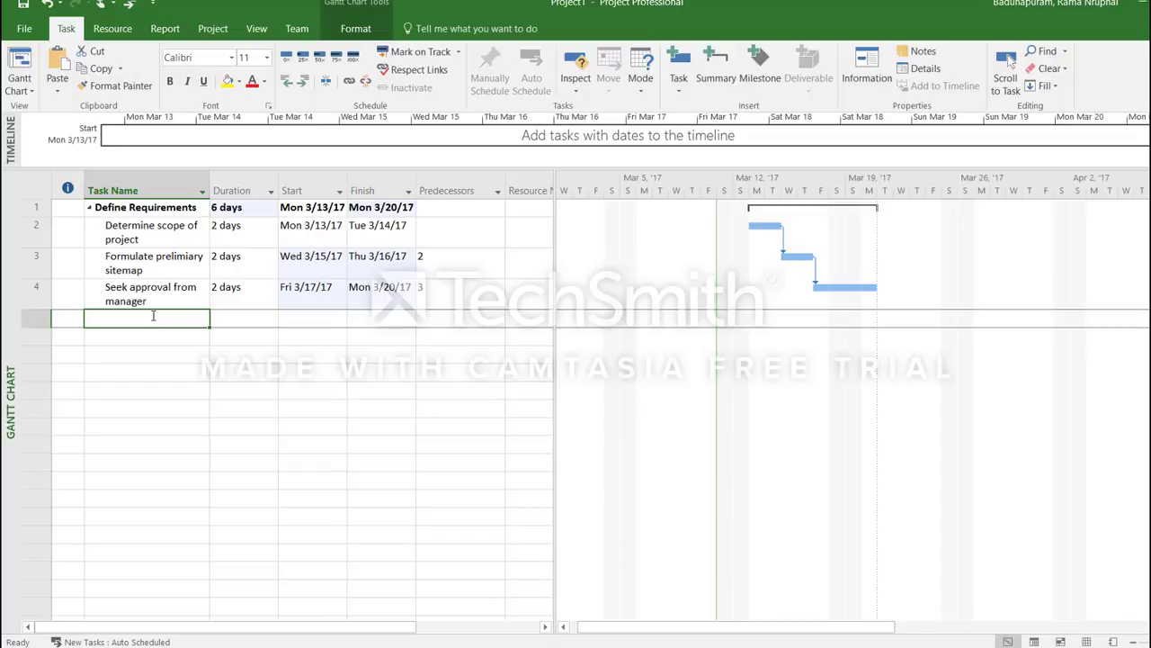
left_click(153, 316)
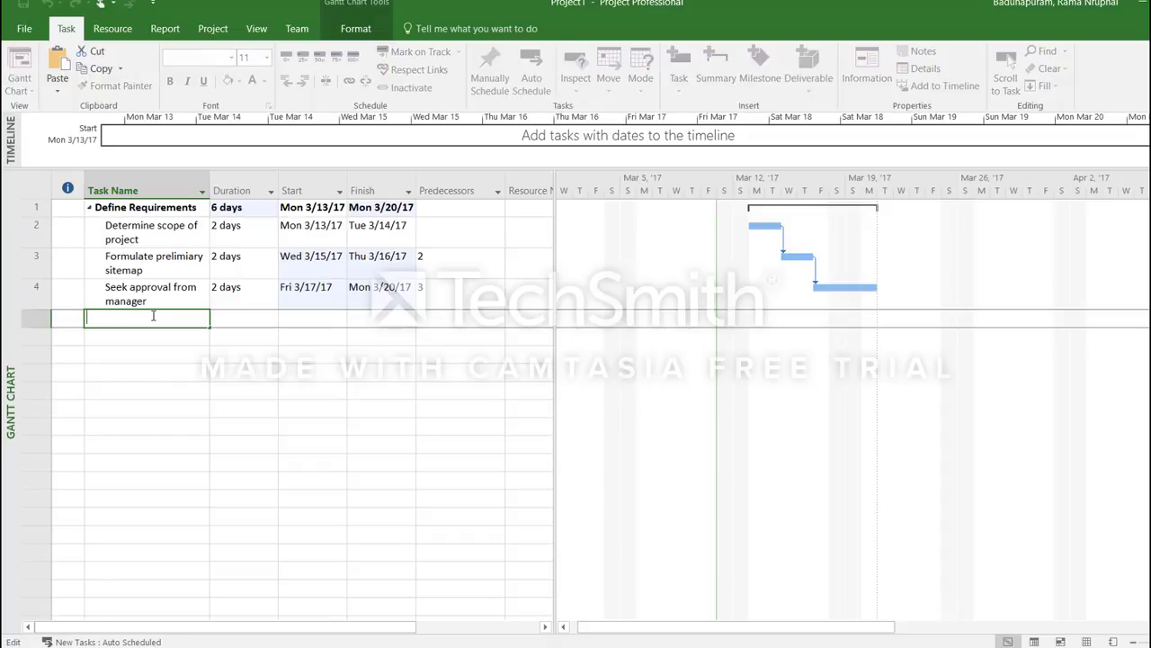
type("Conduct project team meeting")
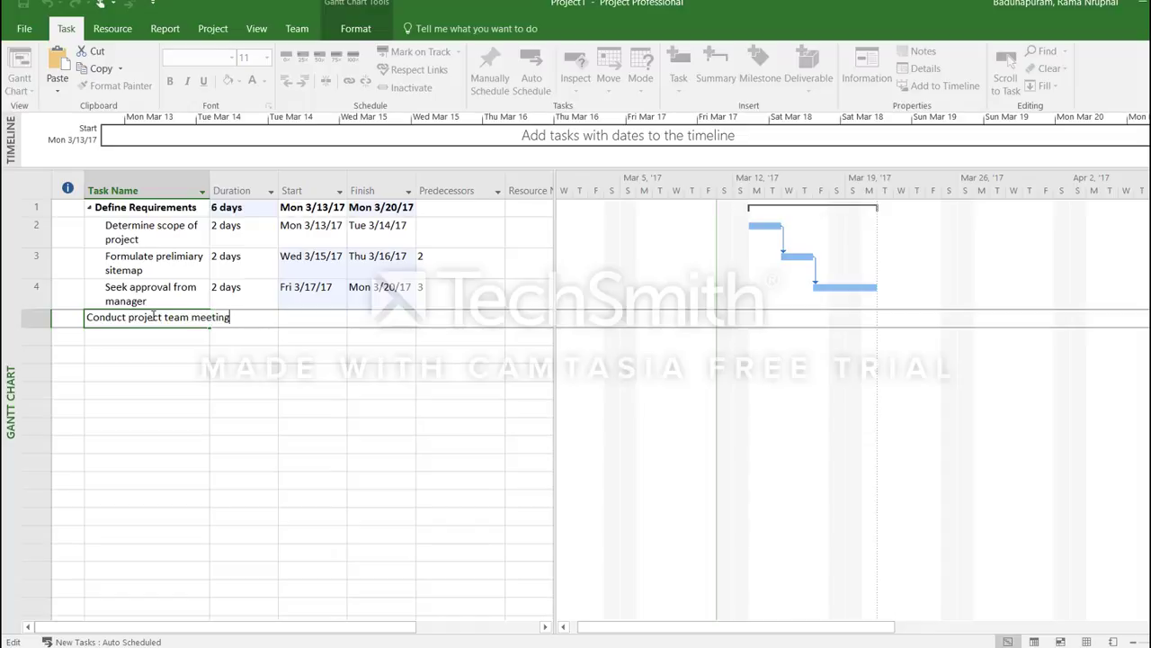
key("Tab")
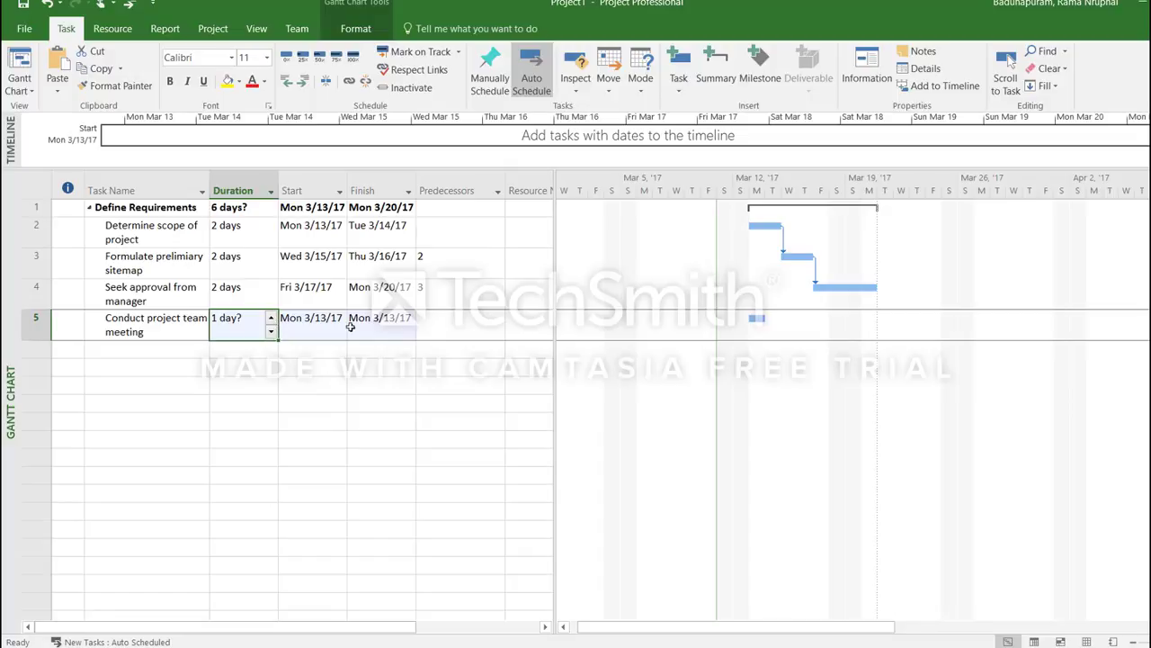
- Set the duration of the Conduct project team meeting task to a firm 1 day without the estimate mark
left_click(393, 347)
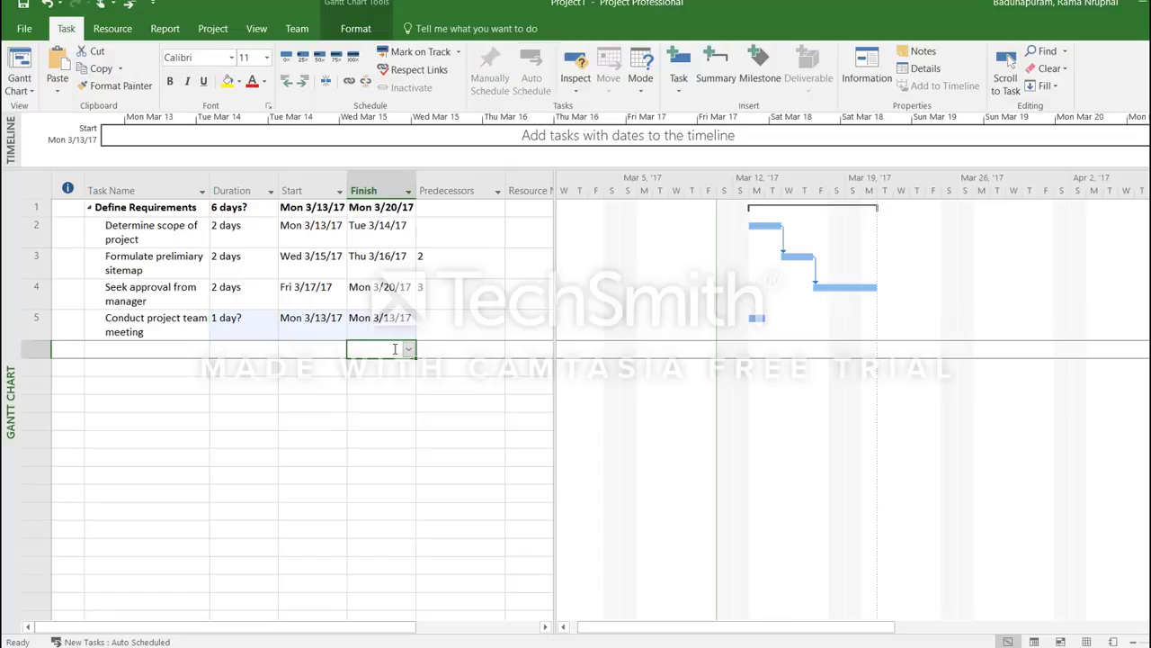
left_click(232, 329)
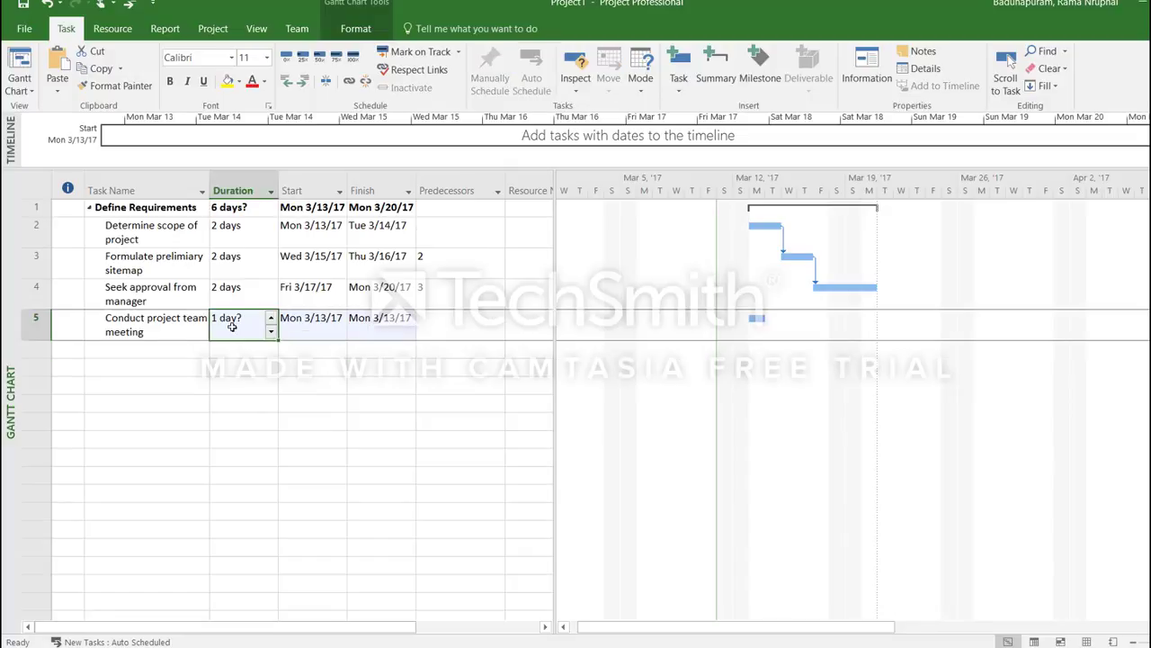
left_click(244, 326)
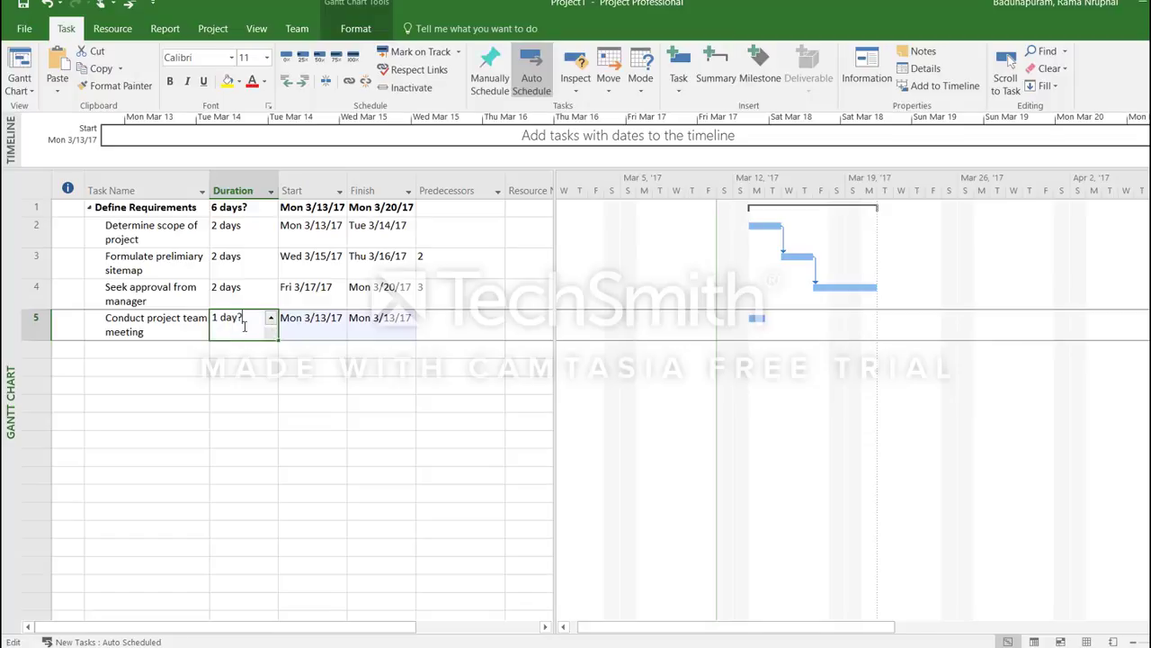
key("BackSpace")
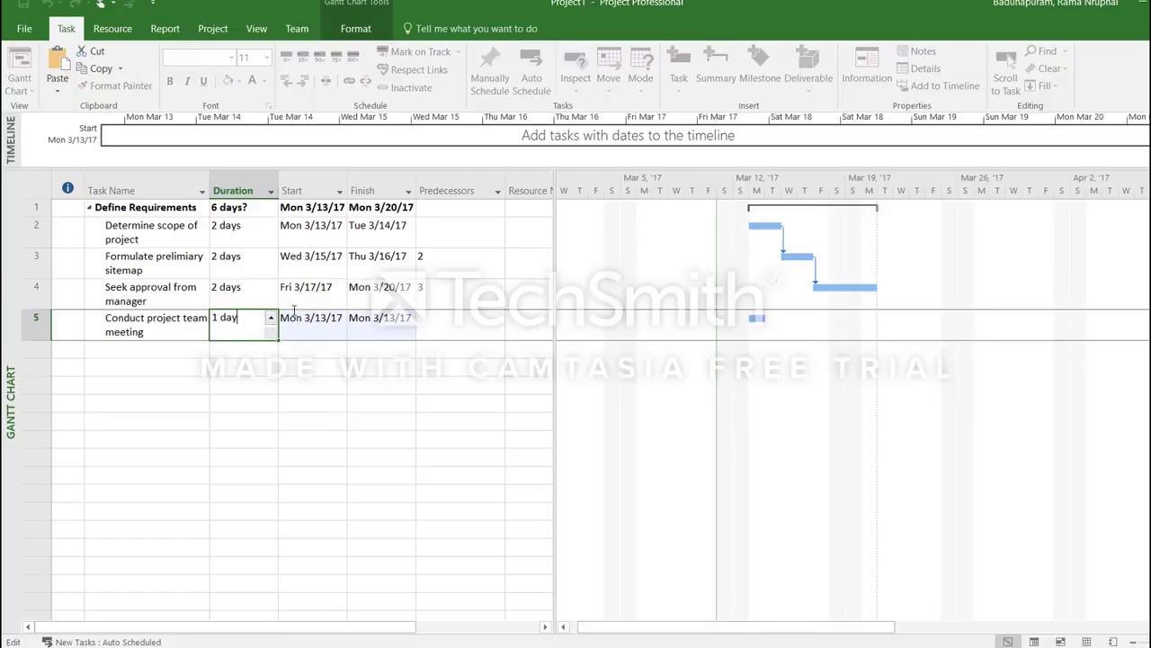
key("Return")
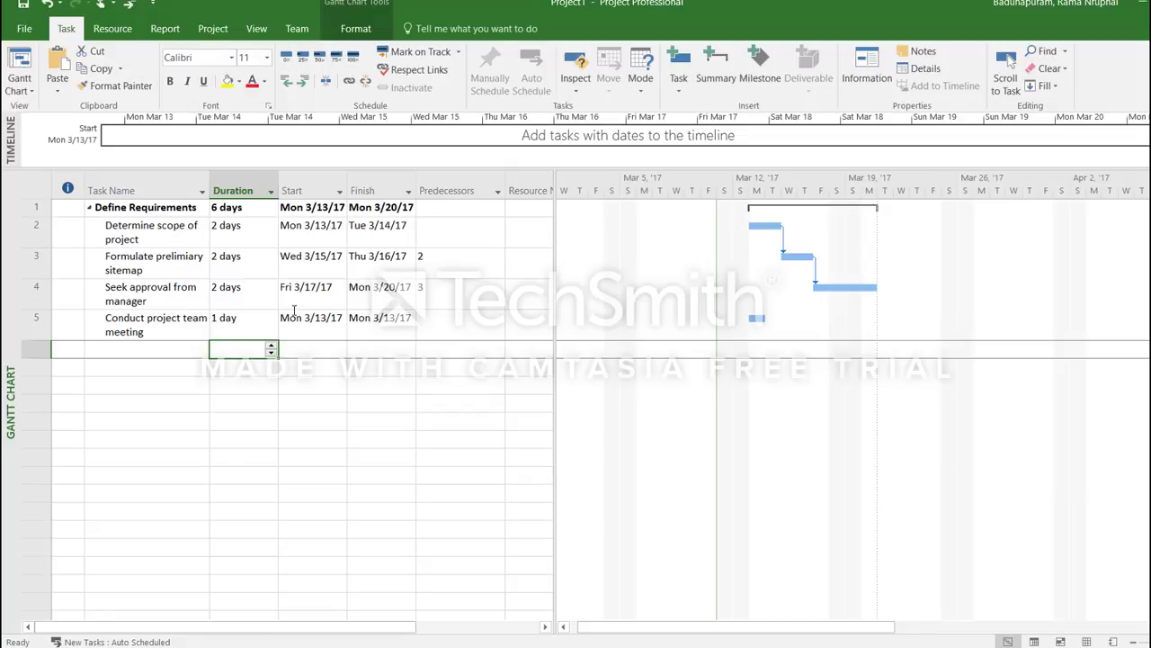
- Link the subtasks in rows 2 to 5 so that Conduct project team meeting follows Seek approval from manager
left_click(191, 316)
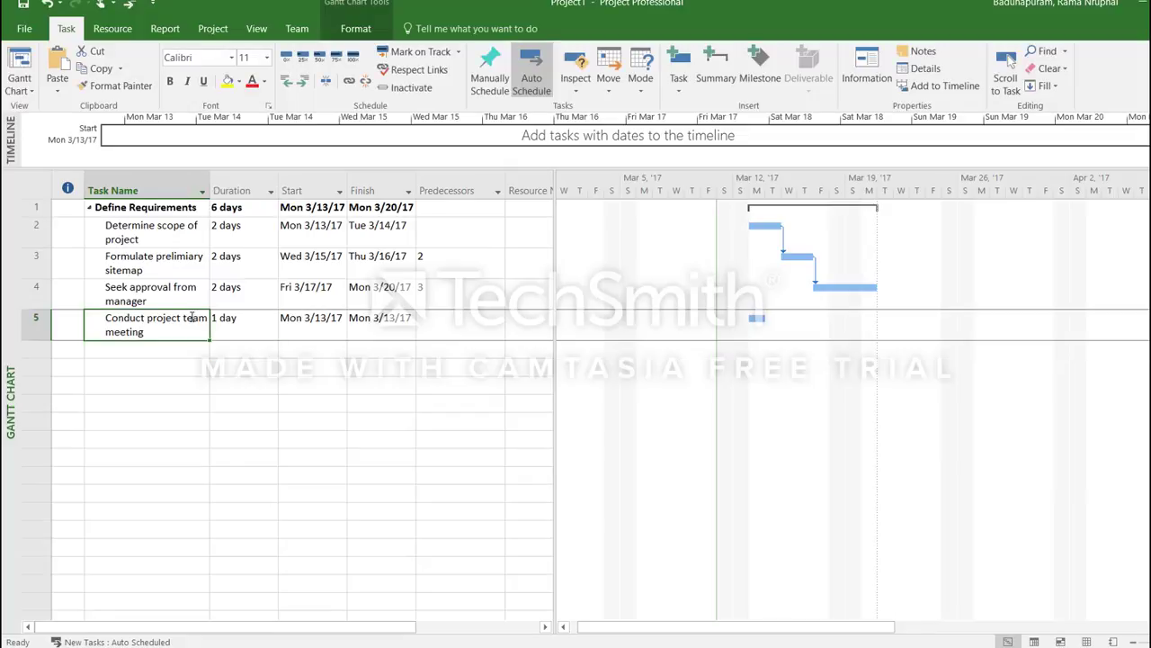
left_click_drag(191, 317, 170, 224)
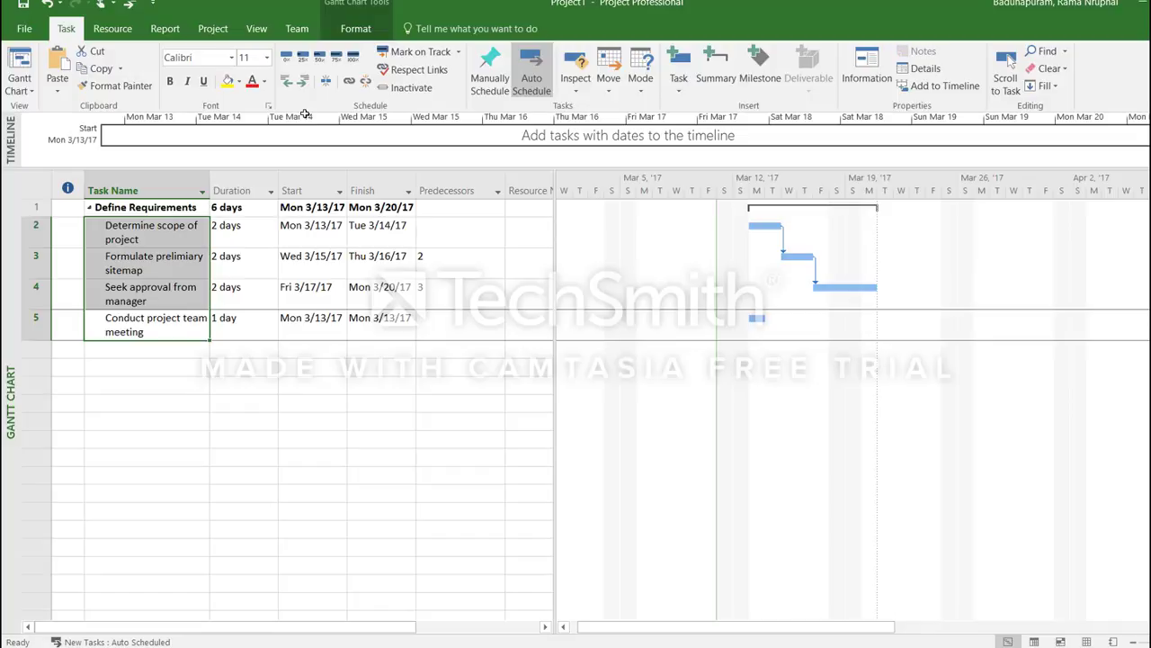
left_click(349, 83)
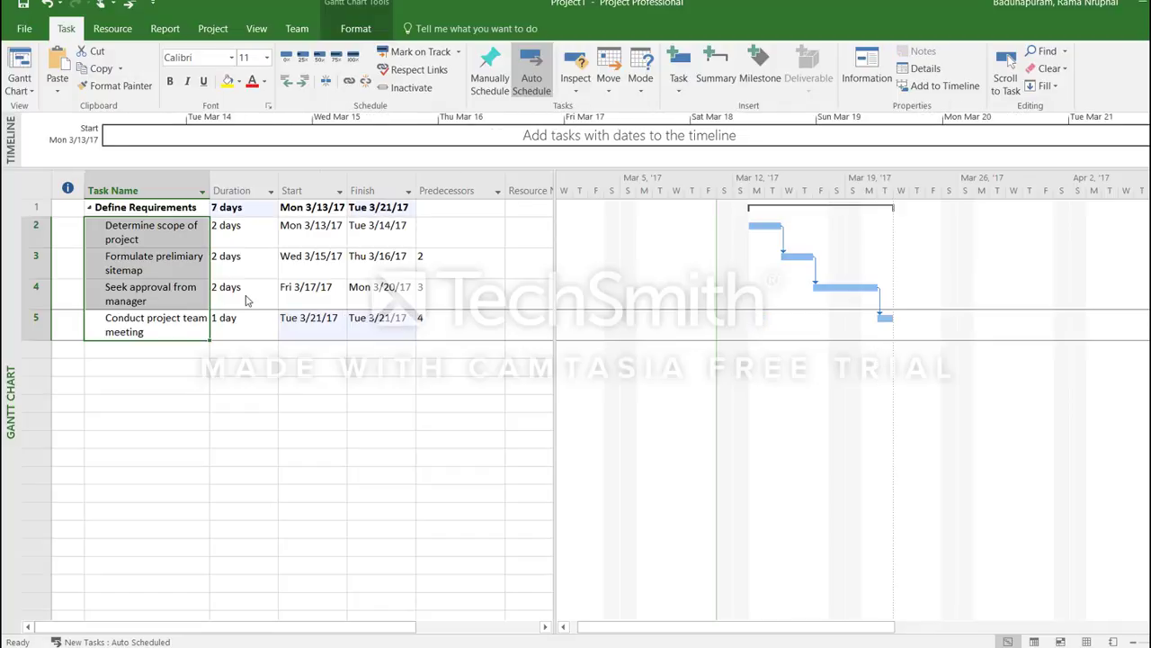
- Add a task named "Design Website" in row 6, below Conduct project team meeting
left_click(144, 350)
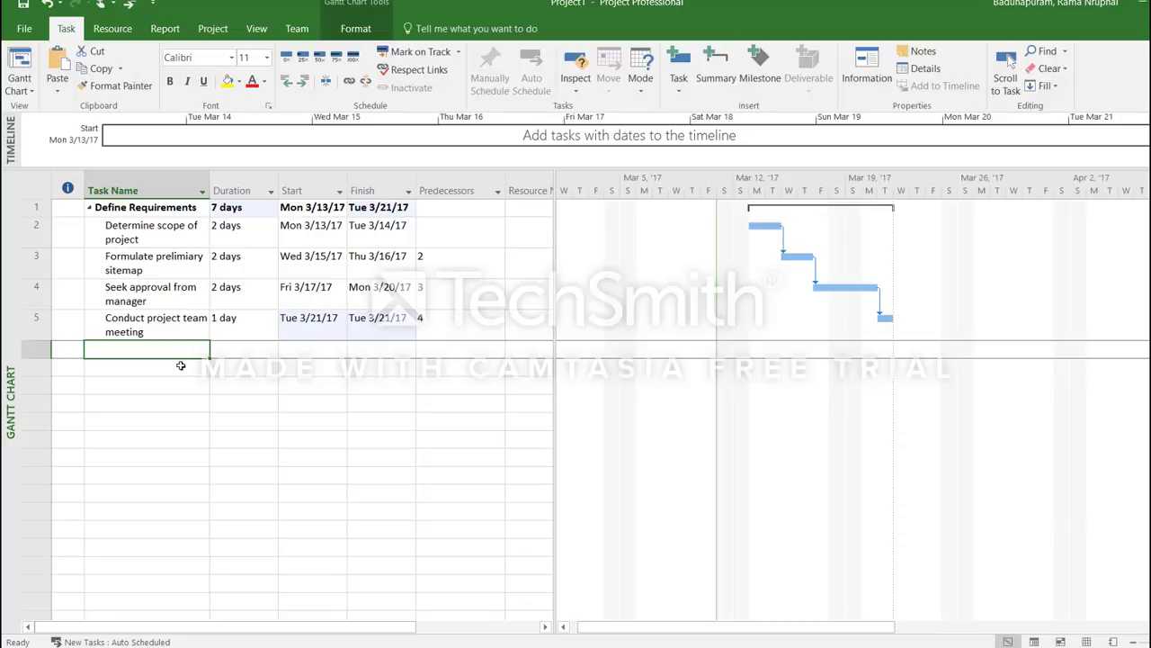
type("Design")
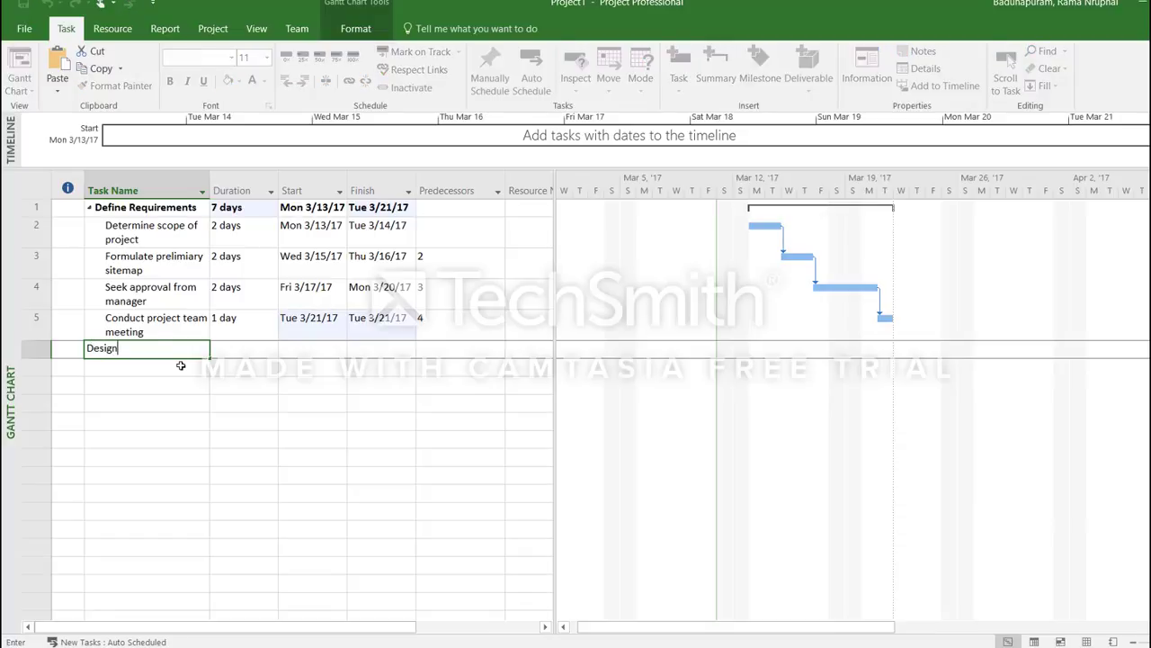
type(" Website")
key("Return")
- Set the duration of the Design Website task to 3 weeks
left_click(243, 348)
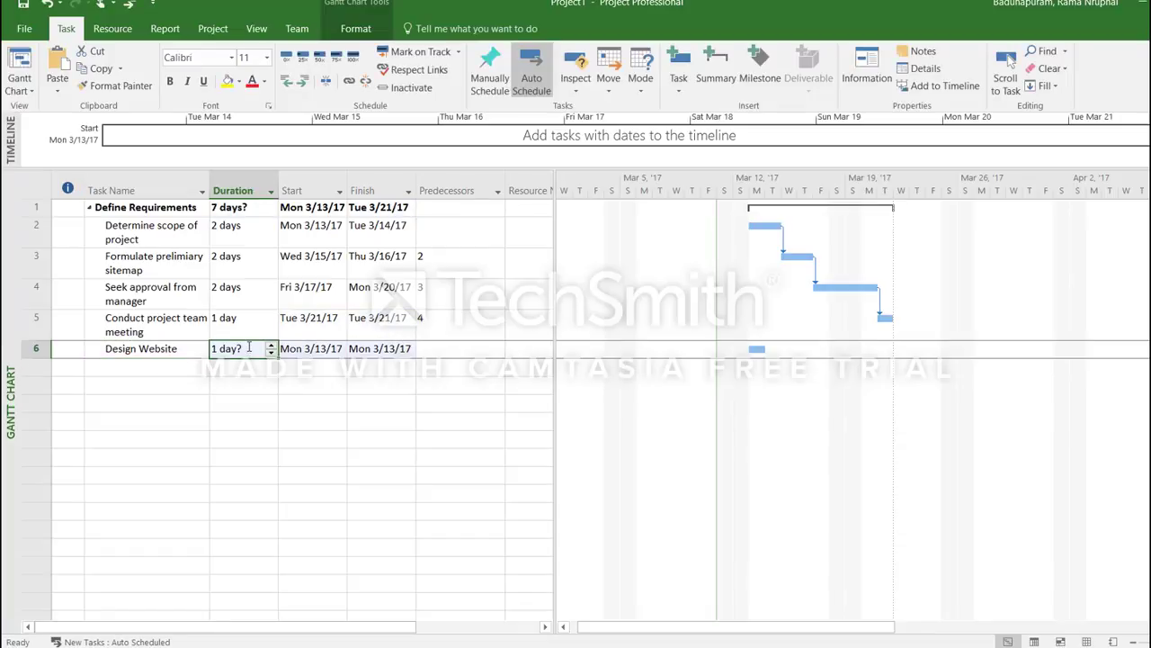
left_click(249, 348)
key("BackSpace")
key("BackSpace")
key("BackSpace")
key("BackSpace")
key("BackSpace")
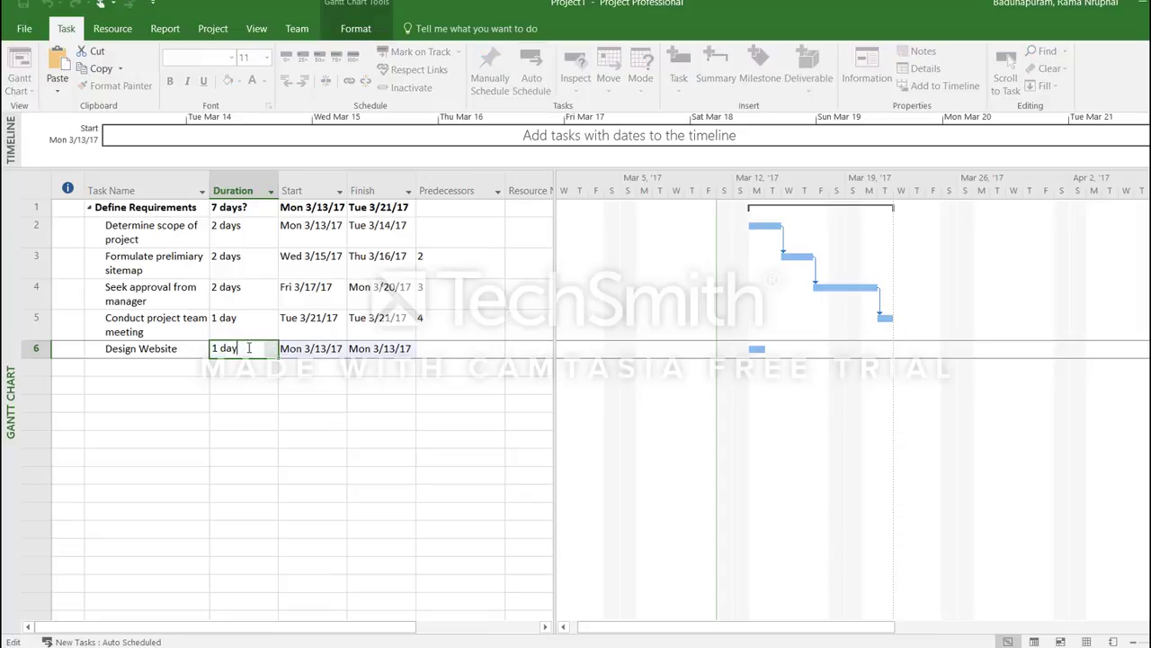
key("BackSpace")
type("3 wk")
type("s")
key("Return")
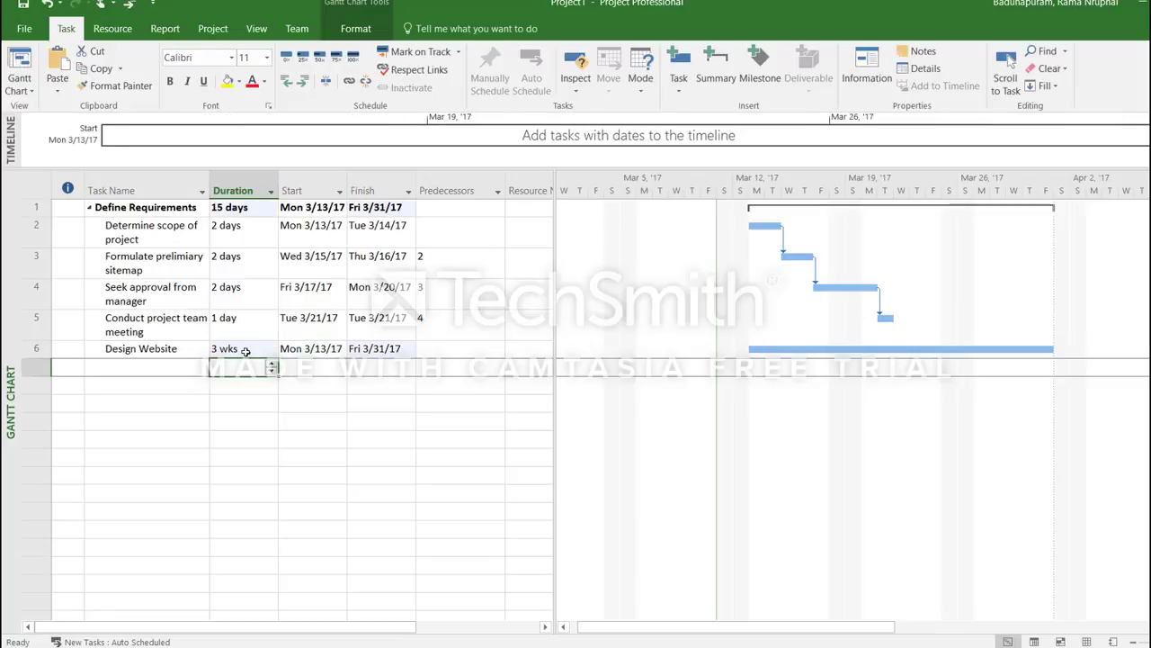
- Collapse the Define Requirements summary task and expand it again to check which tasks belong to it
left_click(140, 365)
left_click(139, 350)
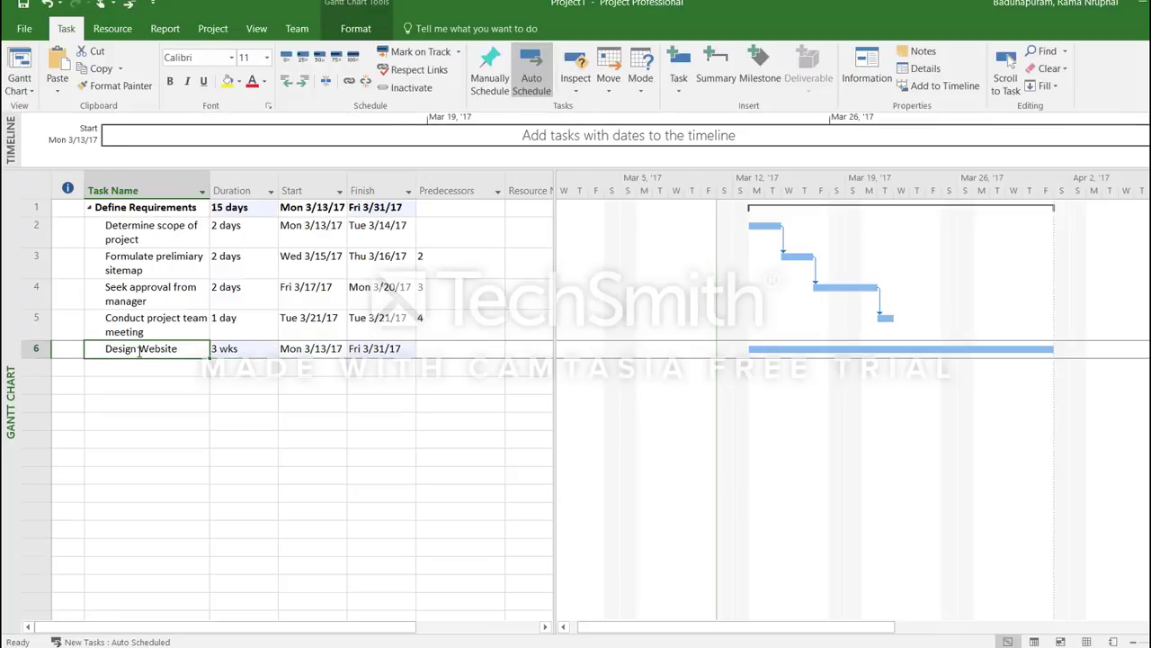
left_click(118, 365)
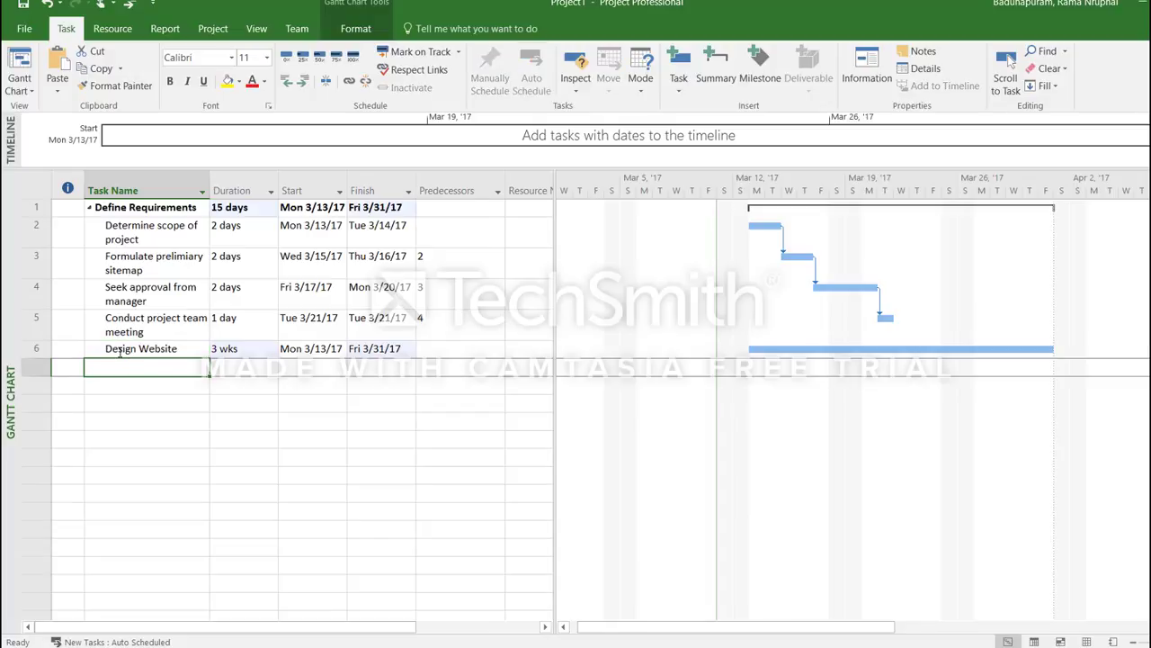
left_click(90, 208)
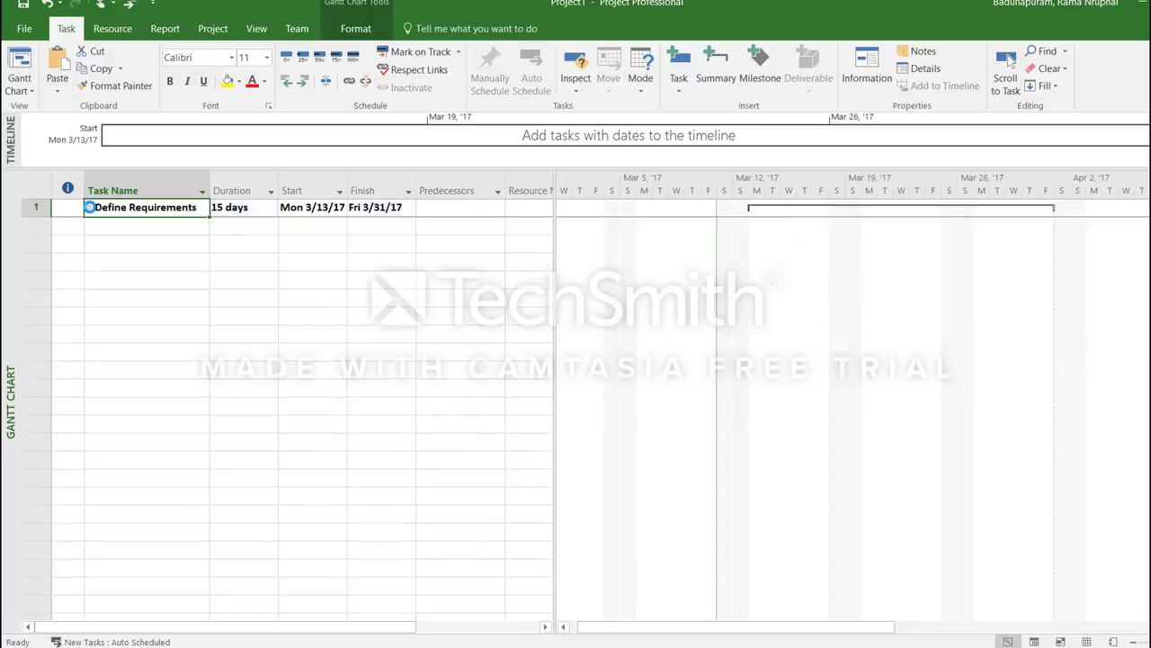
left_click(90, 207)
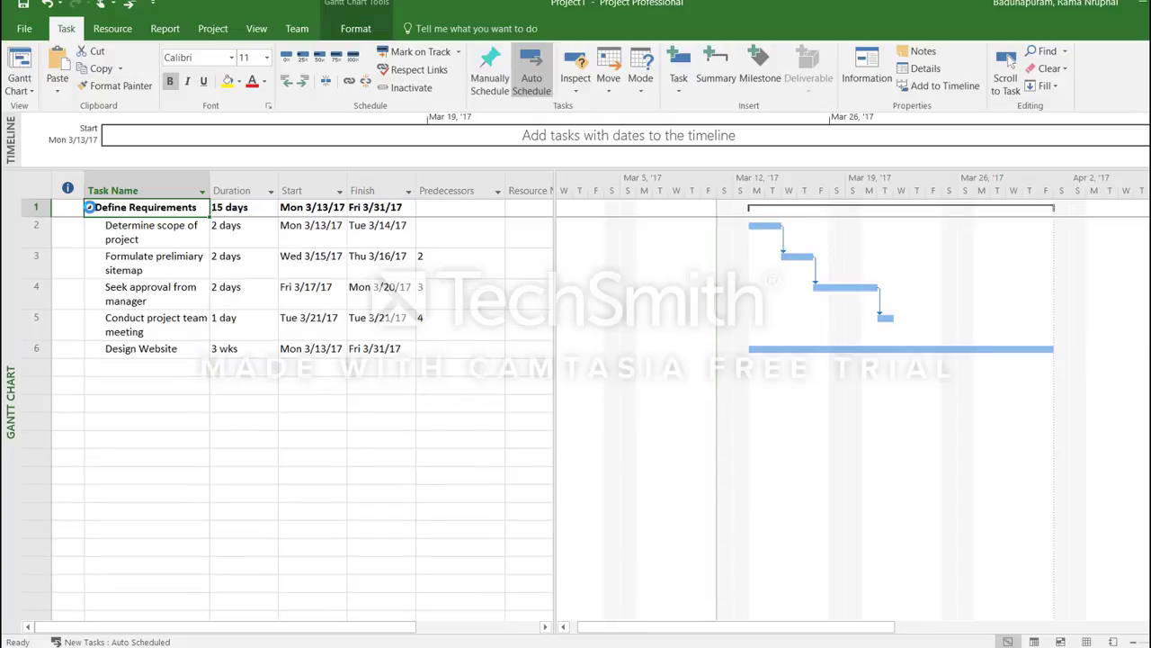
left_click(126, 349)
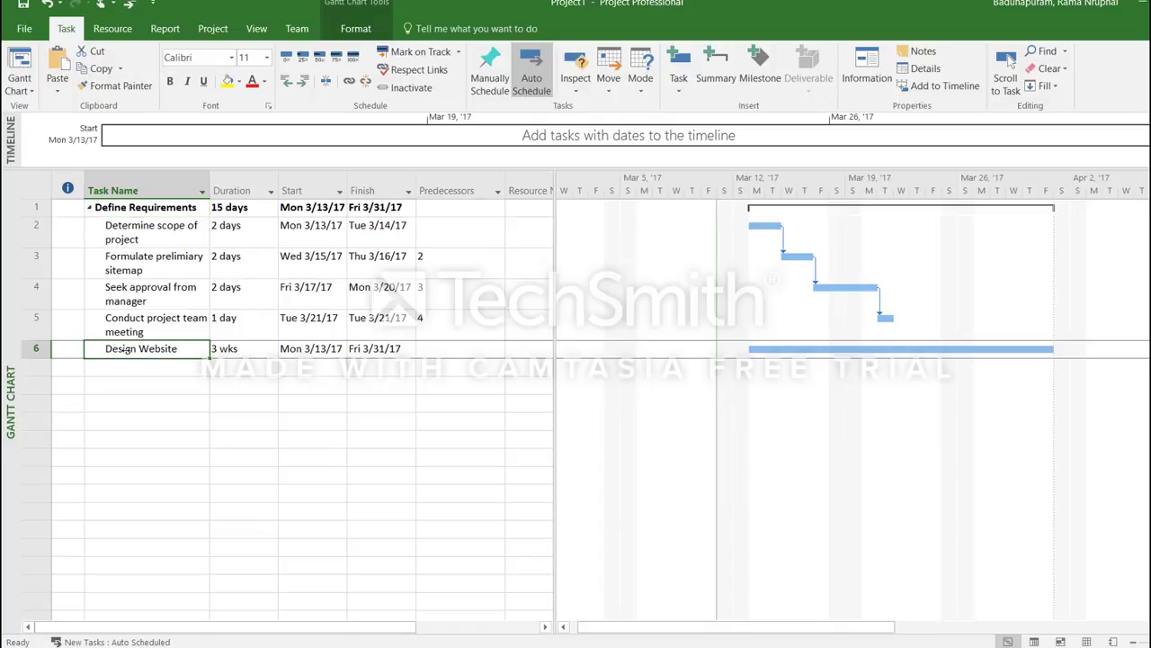
left_click(123, 370)
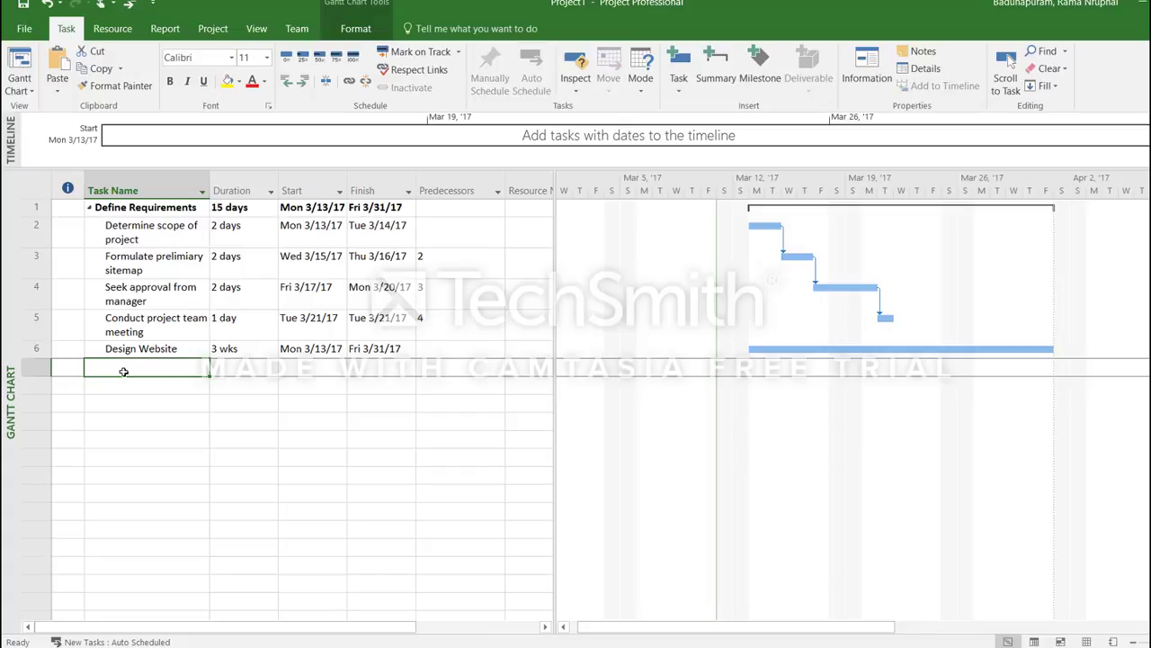
- Add a task named "Creating Prelimiar wireframes" in row 7, below Design Website
type("Cr")
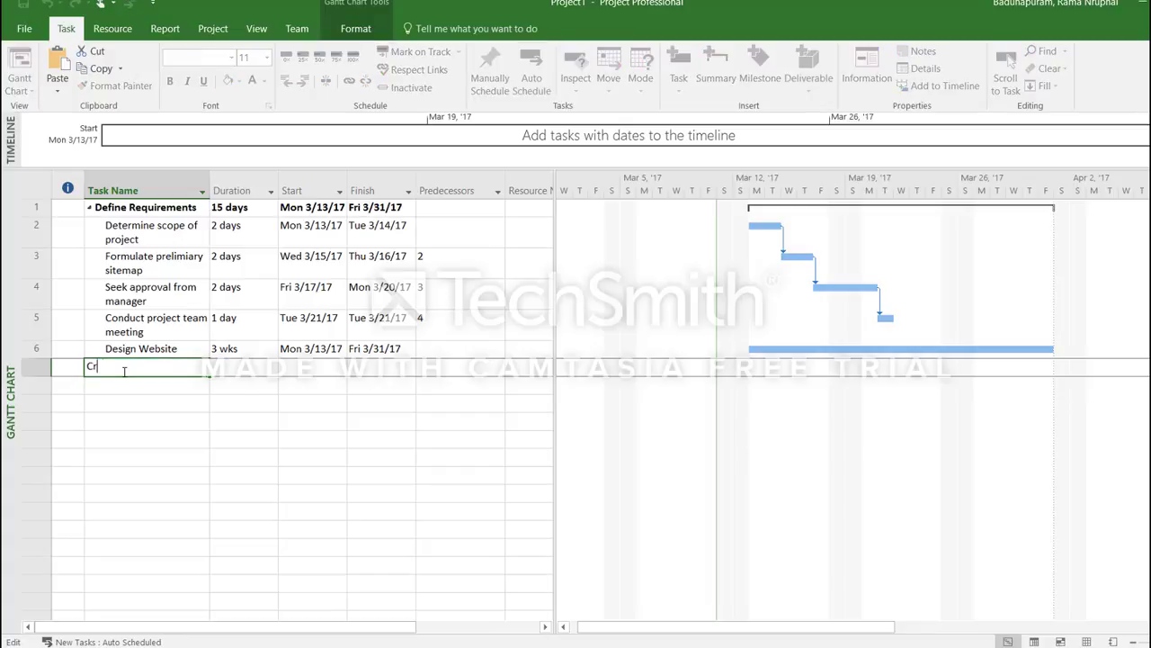
type("eating Prelimiar wireffream")
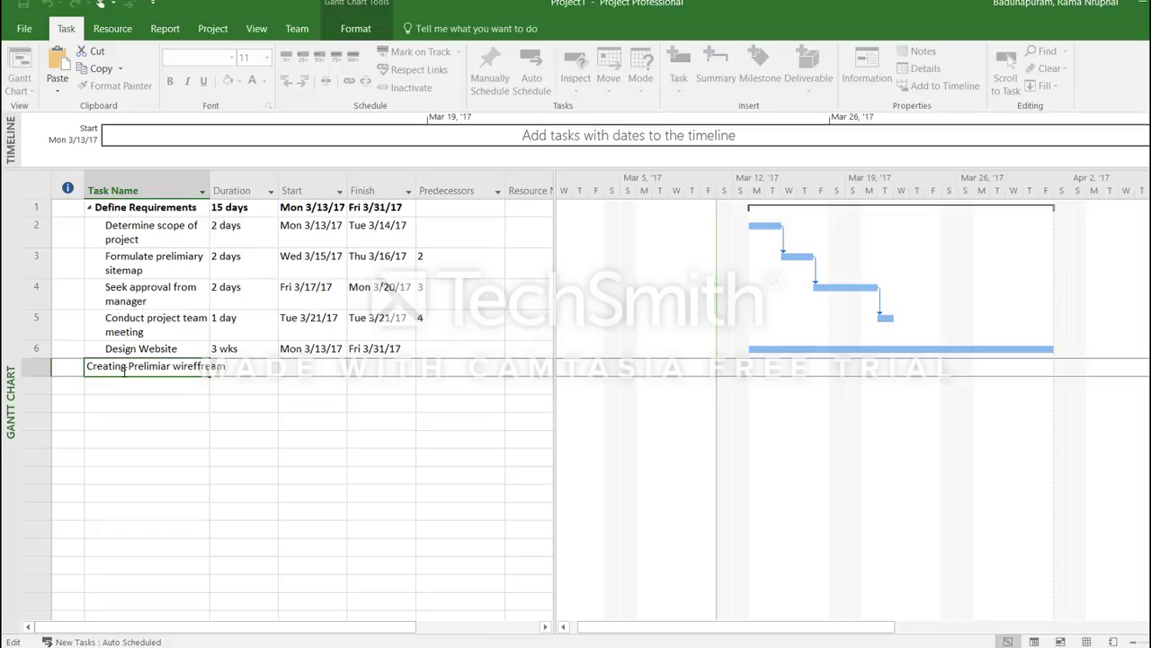
key("BackSpace")
key("BackSpace")
key("BackSpace")
key("BackSpace")
key("BackSpace")
type("rames")
- Set the duration of the Creating Prelimiar wireframes task to 3 days
left_click(252, 371)
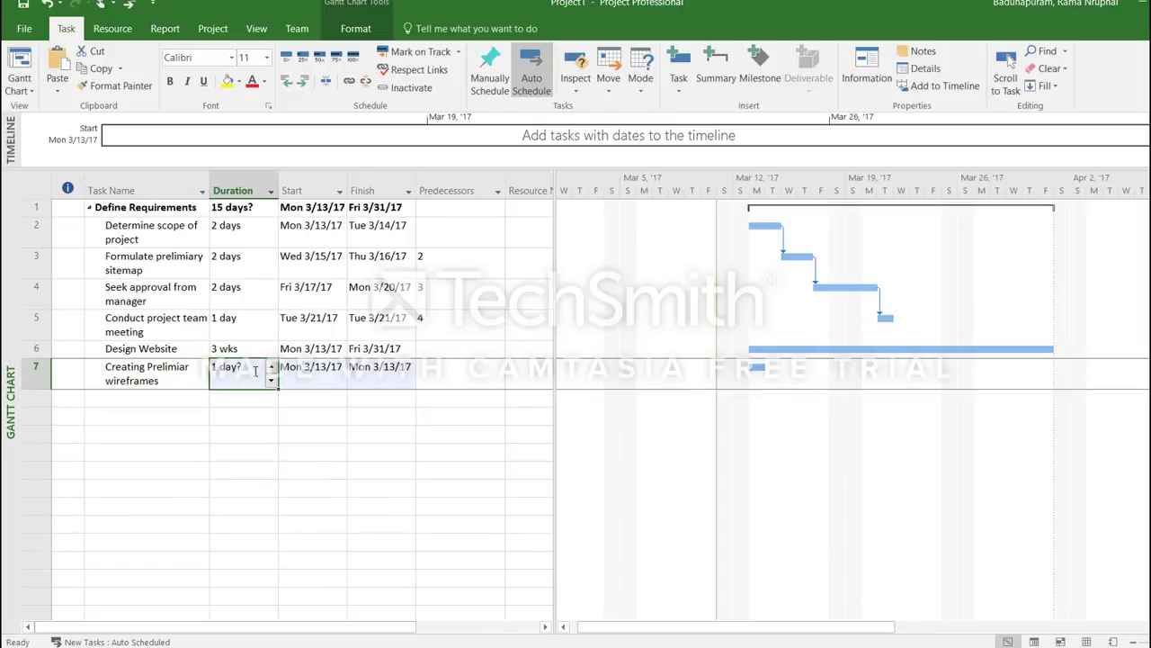
left_click(270, 367)
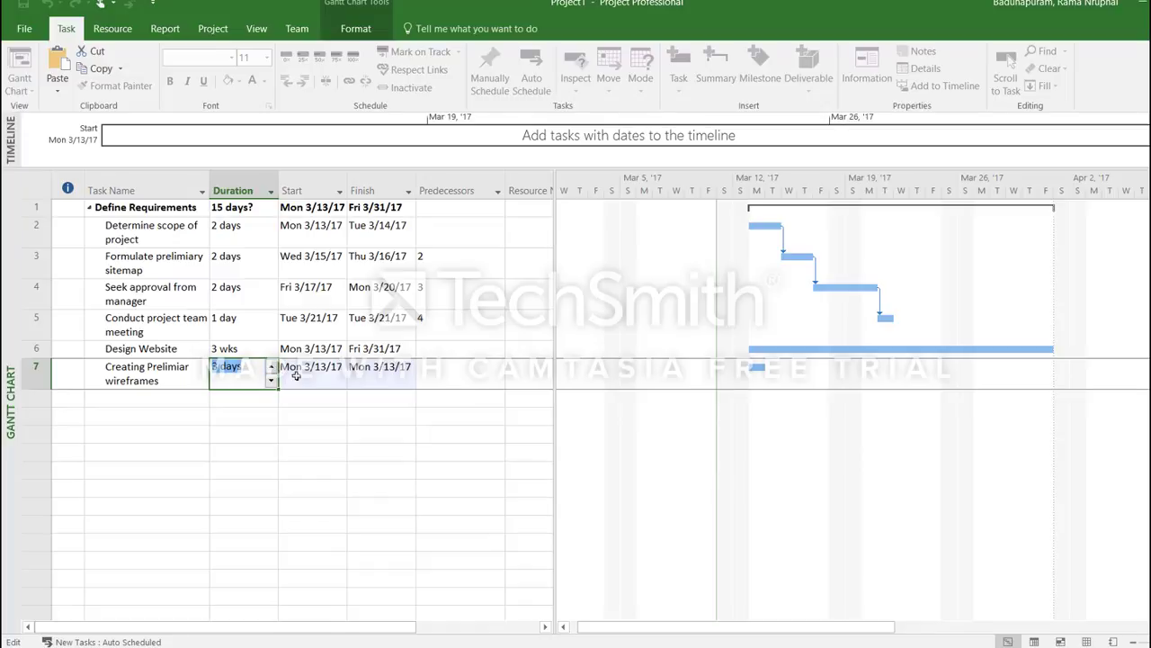
left_click(296, 376)
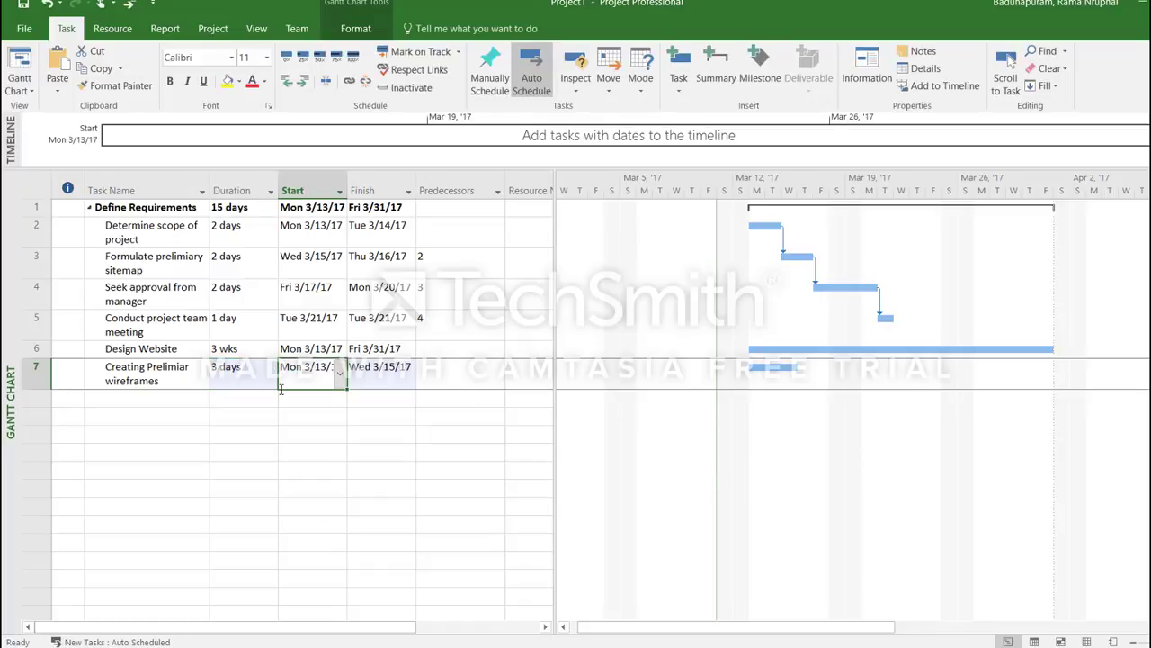
right_click(134, 370)
left_click(138, 398)
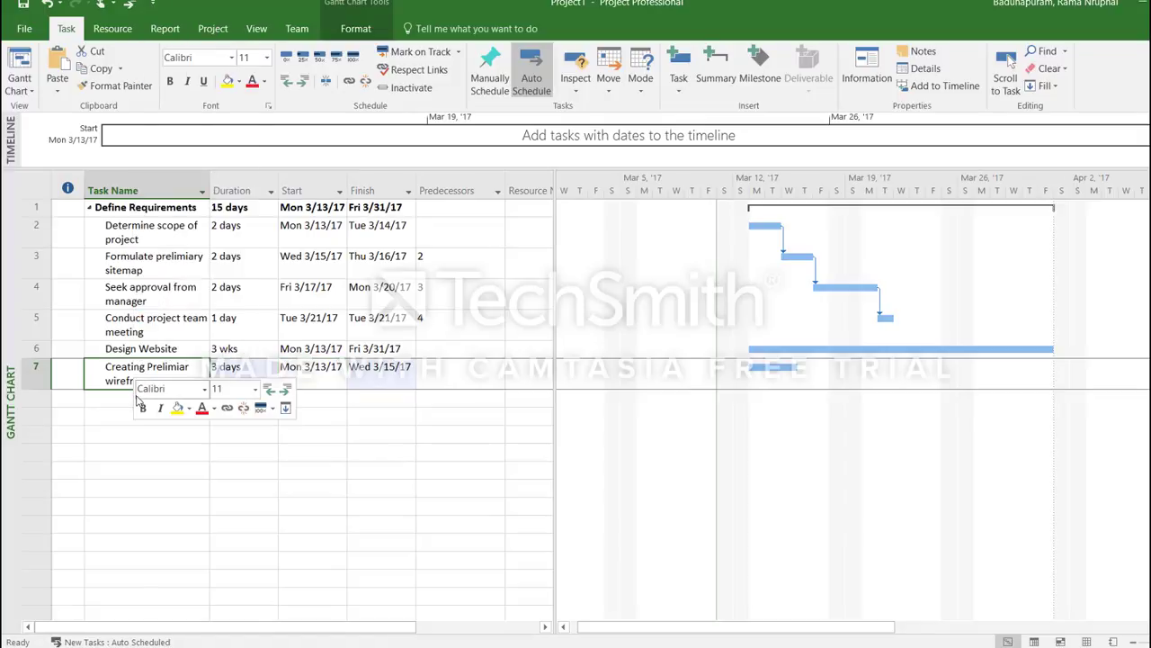
- Add a task named "Creating content" in row 8, below the wireframes task
left_click(118, 394)
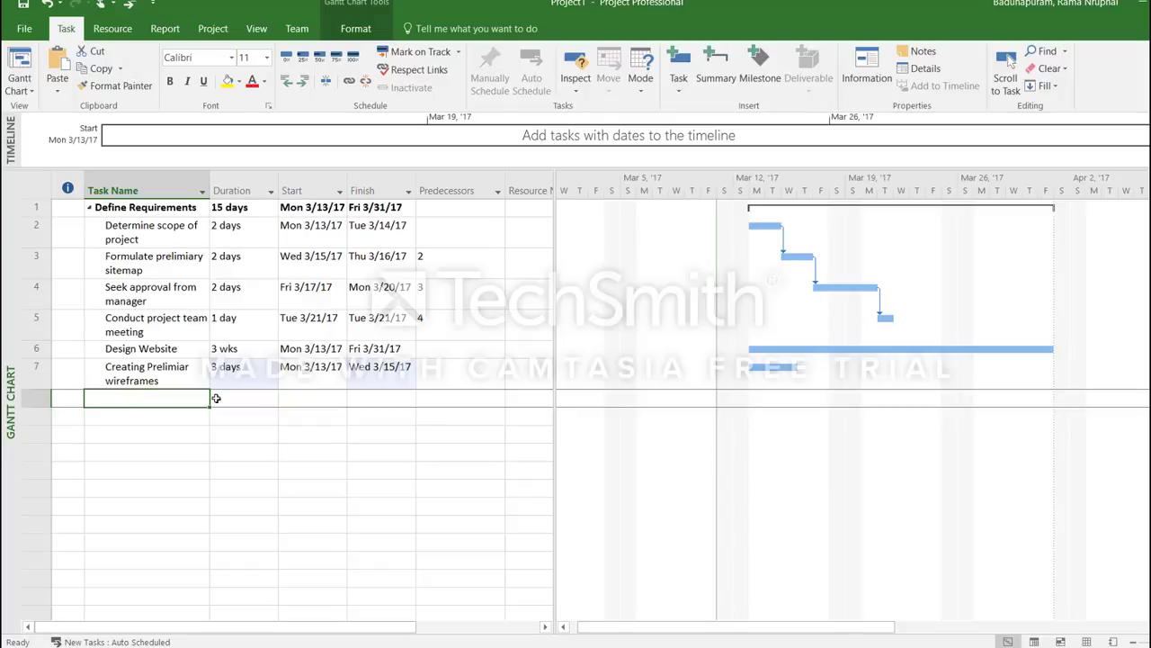
type("Creati")
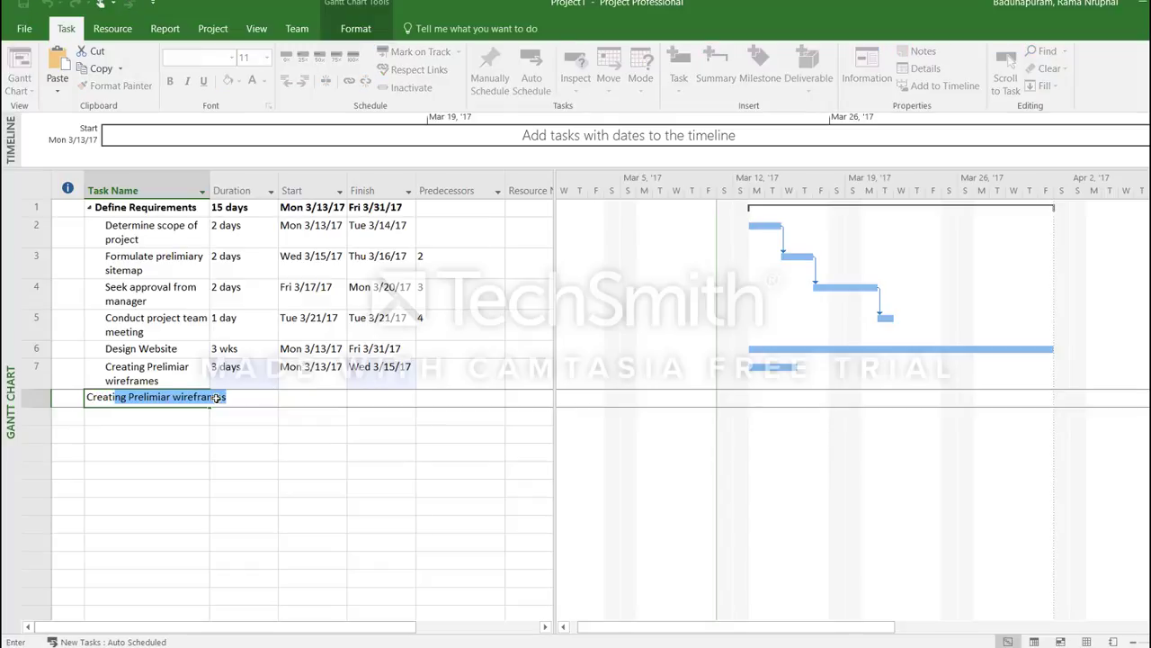
type("ng")
key("BackSpace")
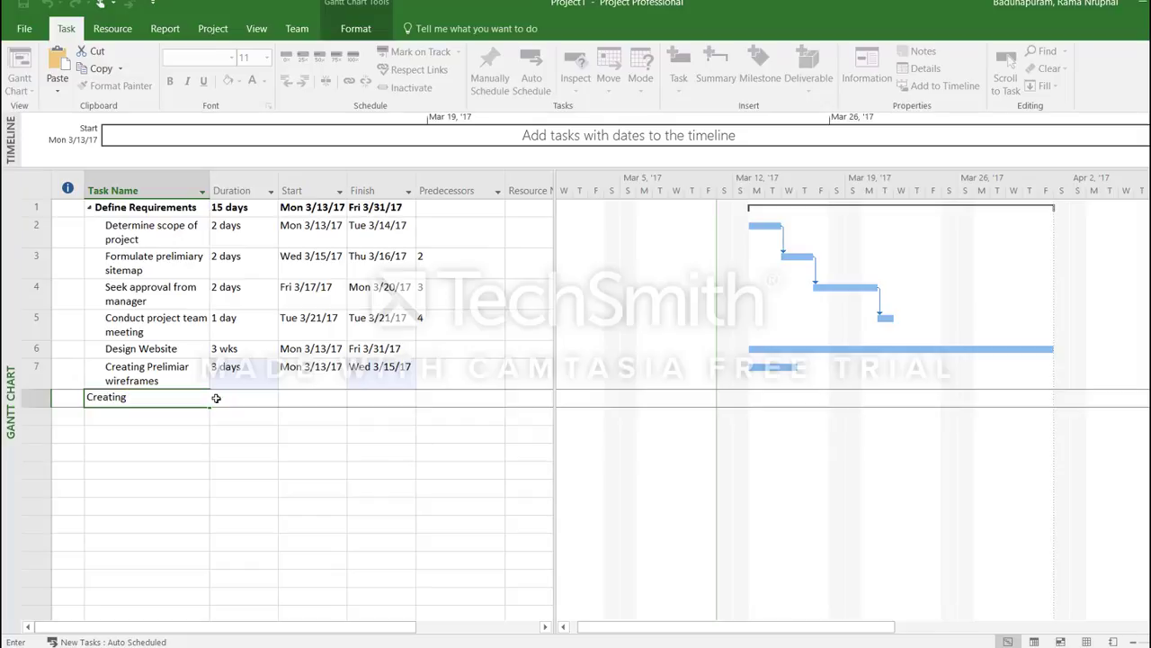
type("content")
key("Return")
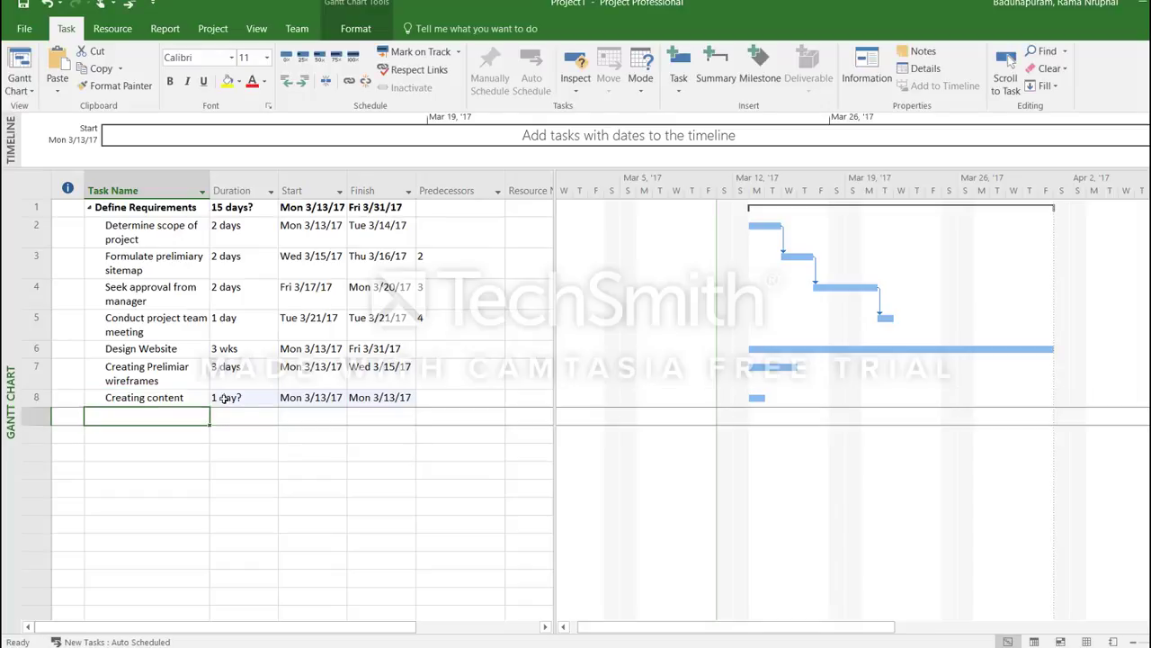
- Set the duration of the Creating content task to 1 week
left_click(239, 404)
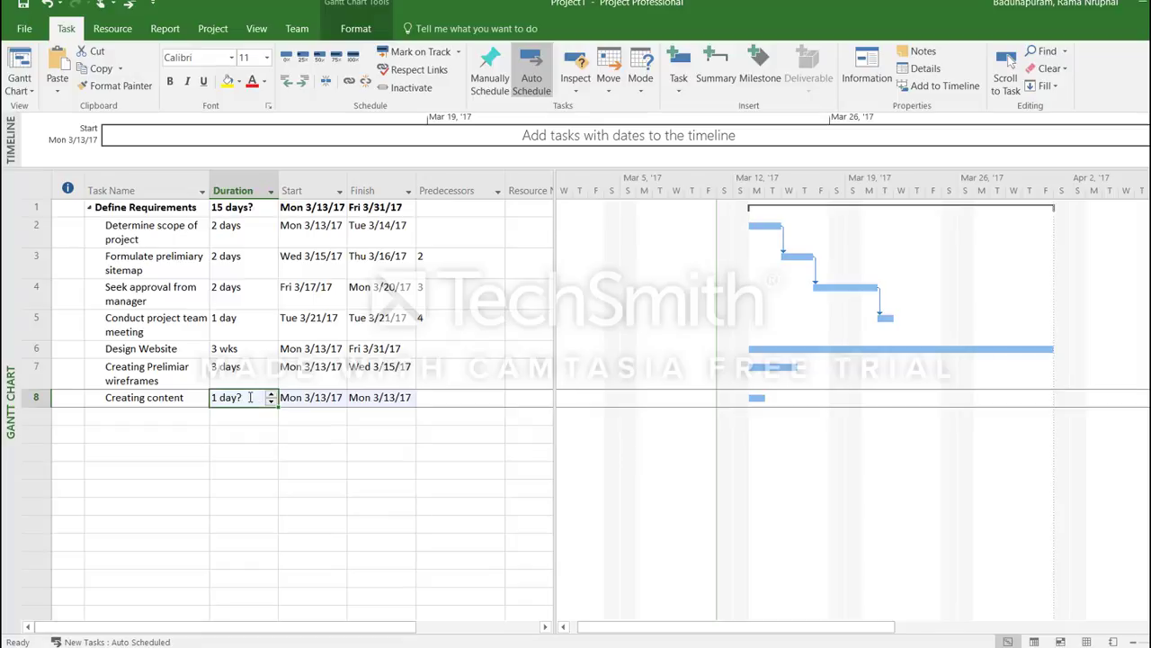
left_click(250, 397)
key("BackSpace")
key("BackSpace")
key("BackSpace")
key("BackSpace")
key("BackSpace")
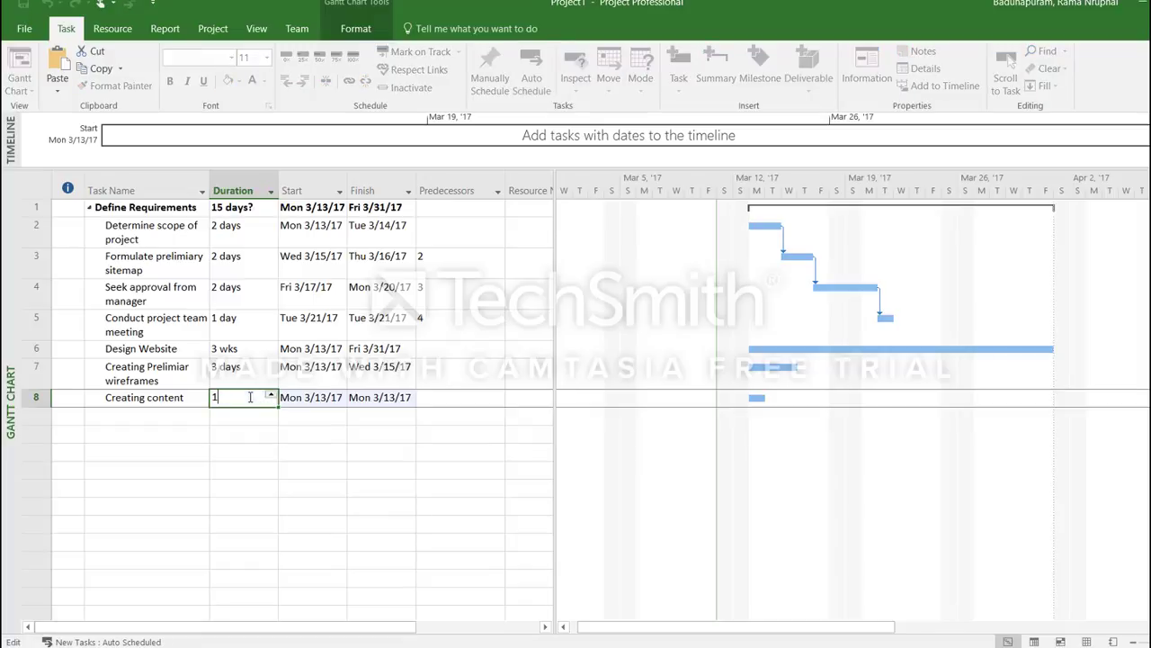
type("wk")
key("Return")
- Link the tasks in rows 7 and 8 so that Creating content follows the wireframes, and indent both under Design Website
left_click(161, 402)
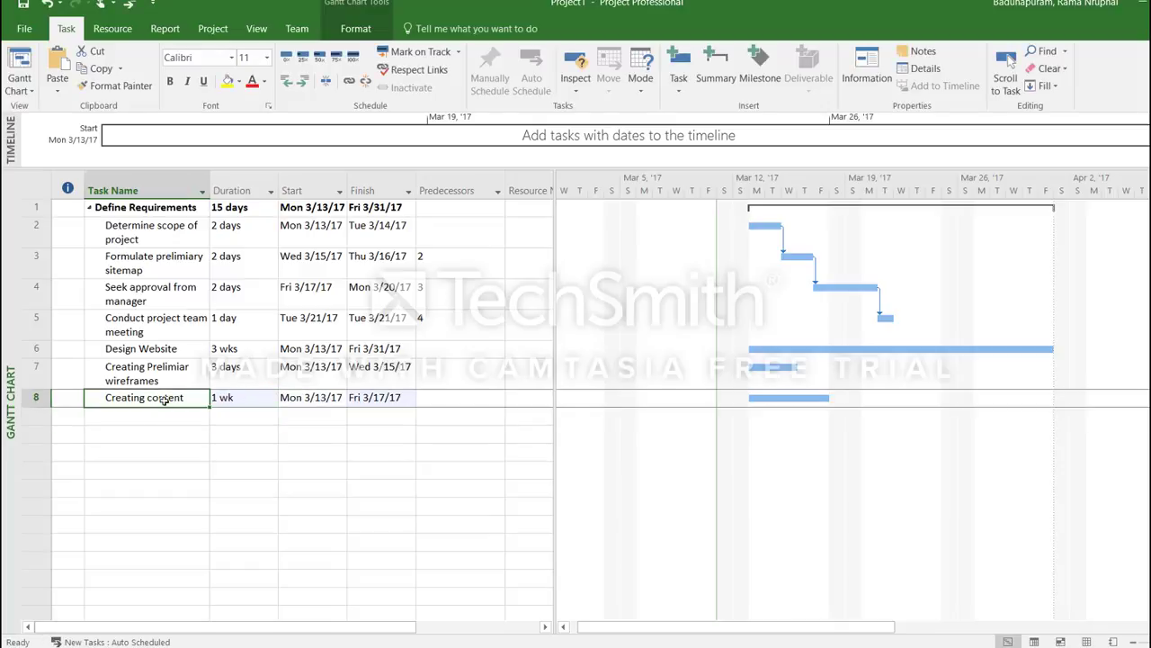
left_click(151, 381, "shift")
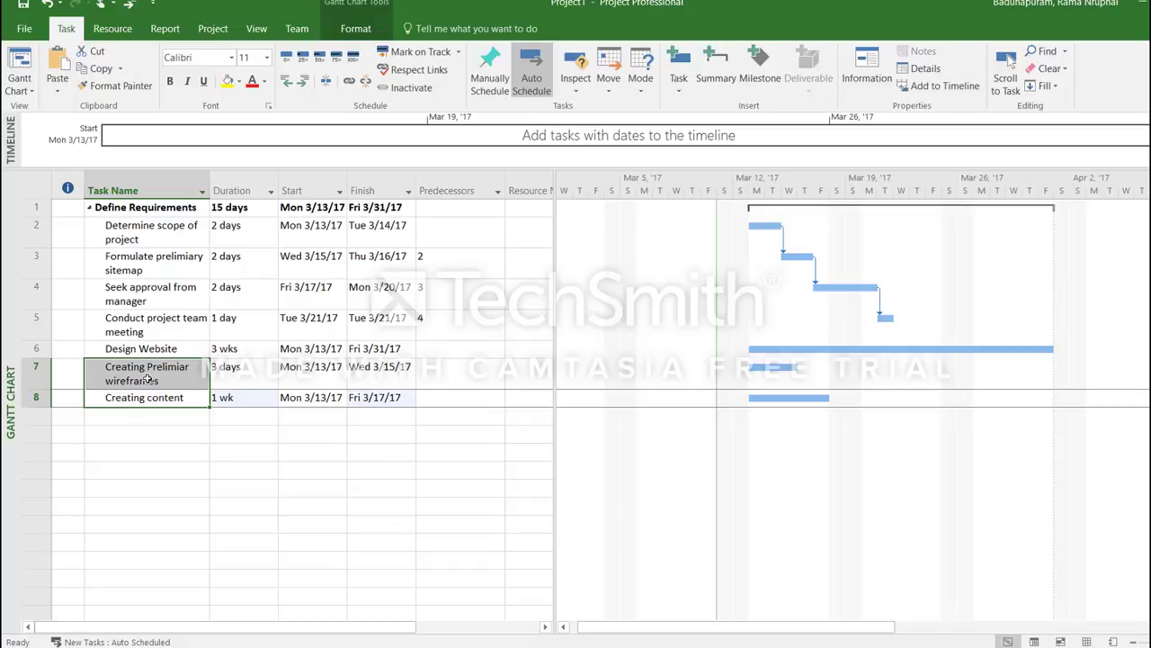
left_click(349, 83)
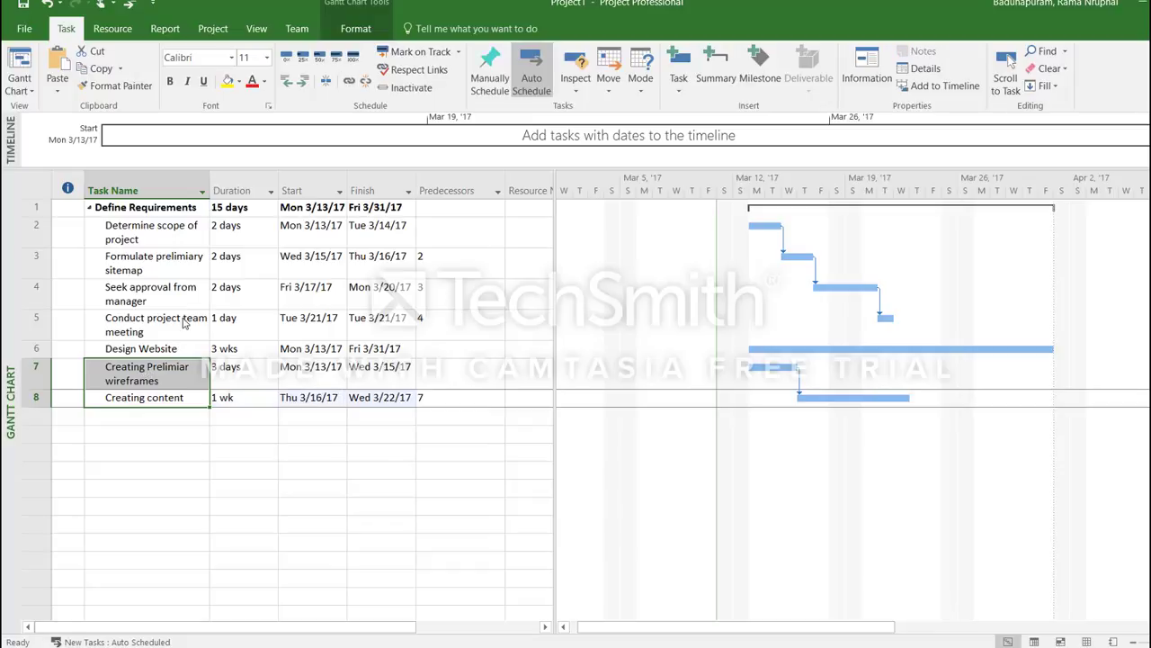
left_click(306, 83)
left_click(353, 402)
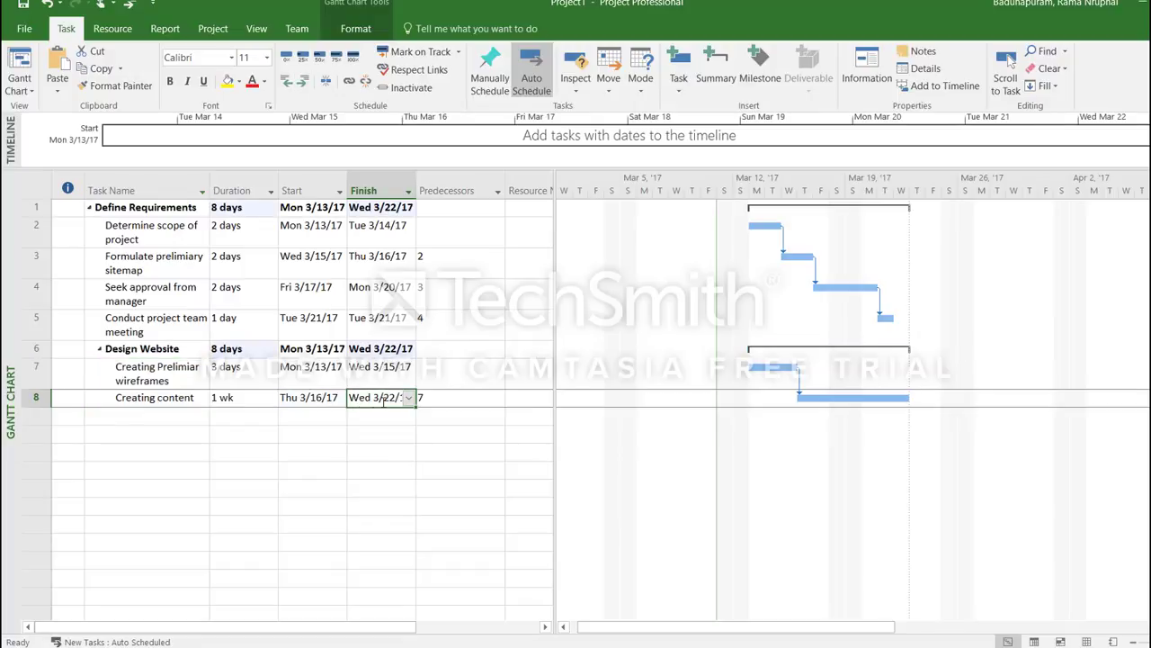
left_click(327, 398)
left_click_drag(326, 398, 152, 380)
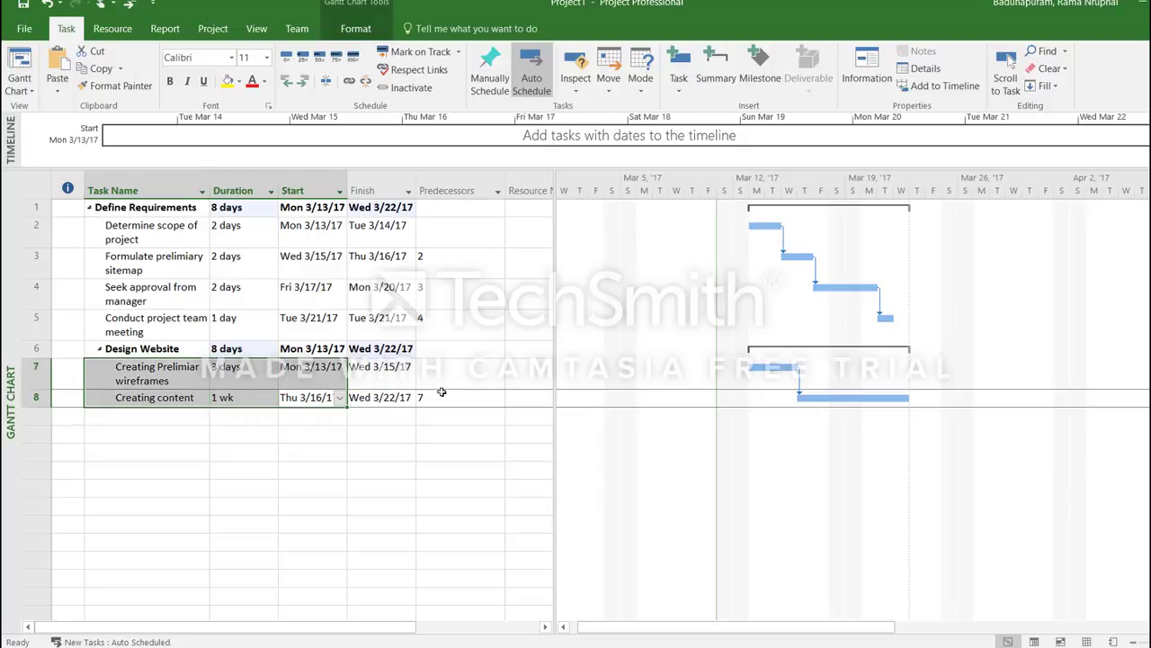
left_click(387, 400)
left_click_drag(355, 379, 146, 379)
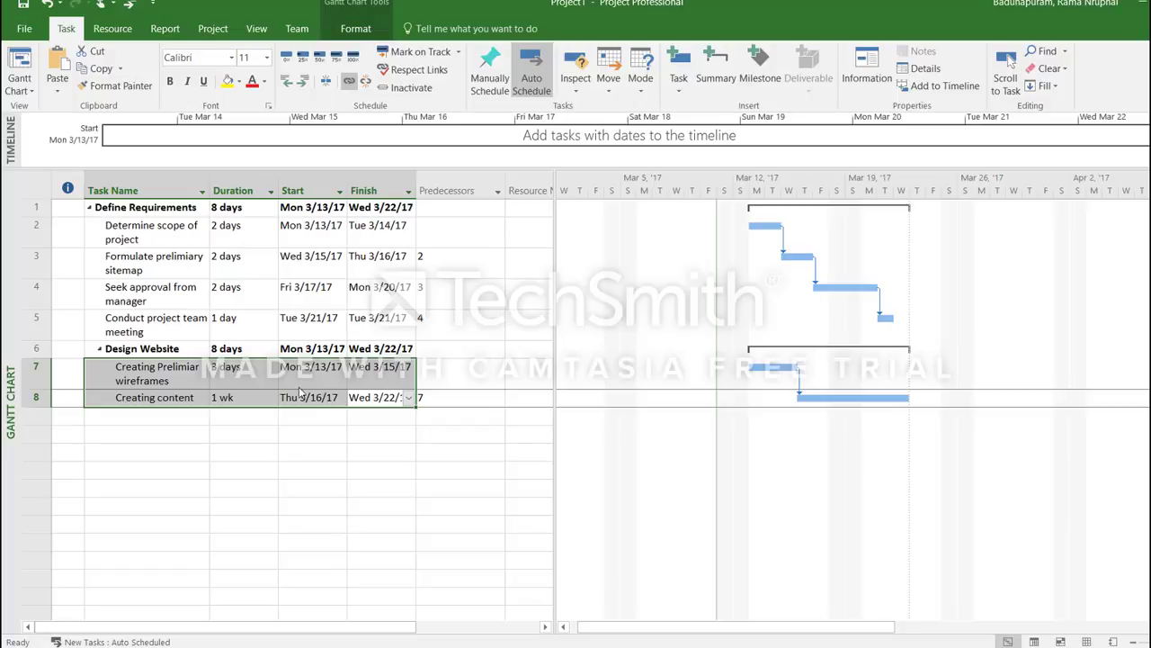
- Try to set the start date of Design Website to March 22, 2017, linking it to follow Conduct project team meeting
left_click(322, 349)
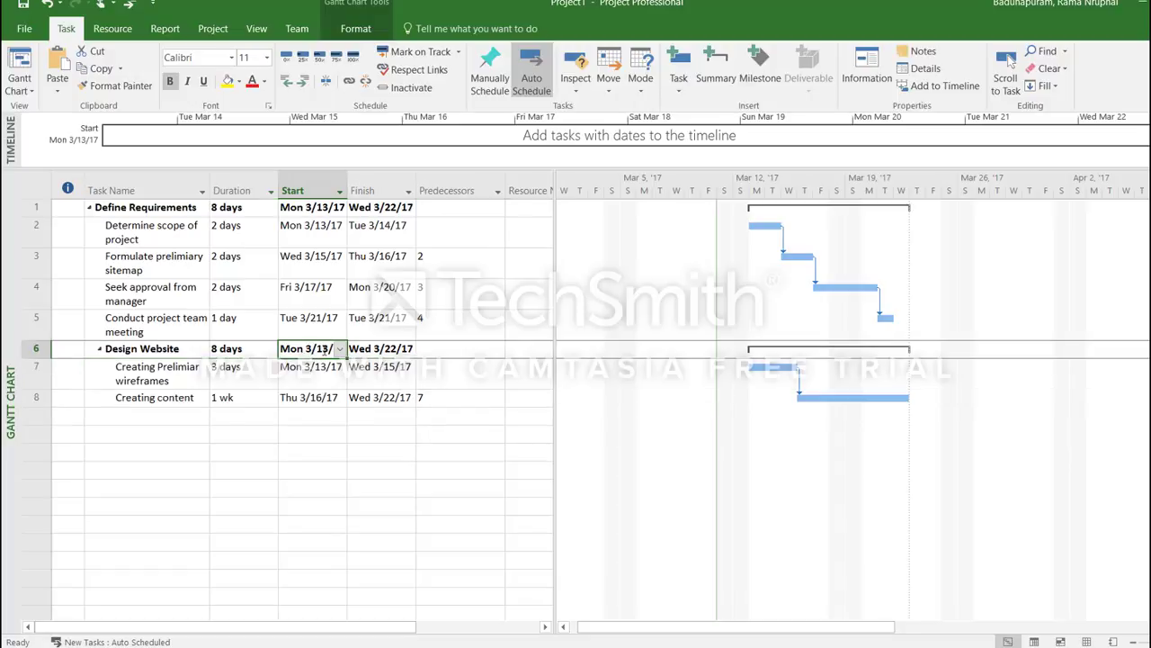
left_click(339, 349)
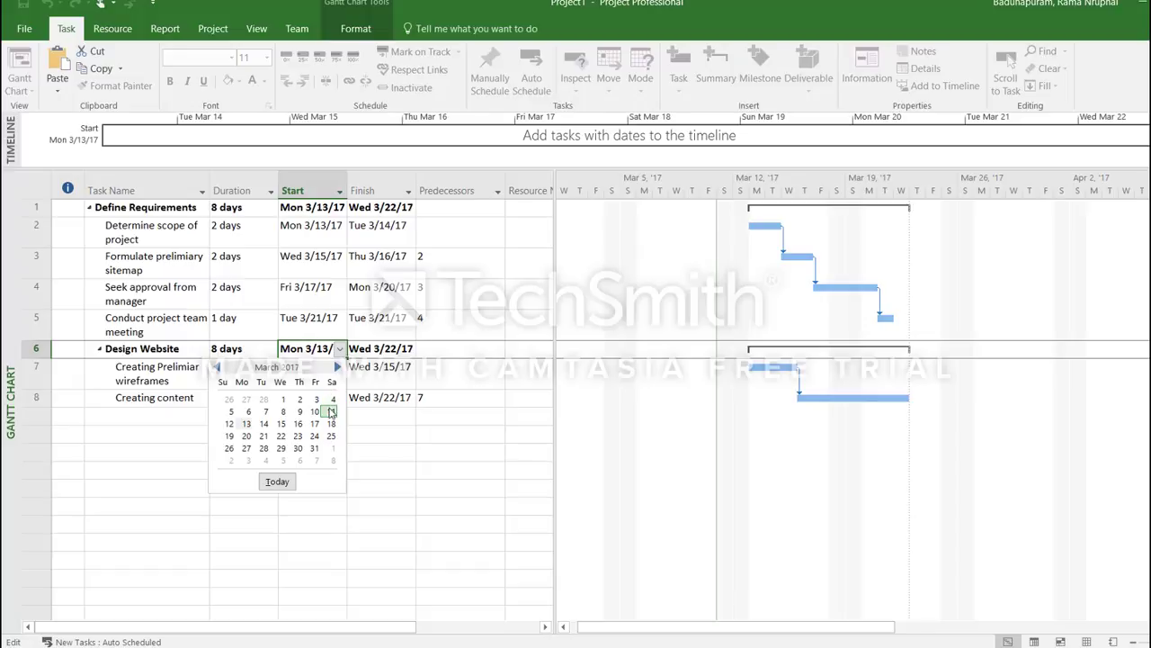
left_click(279, 439)
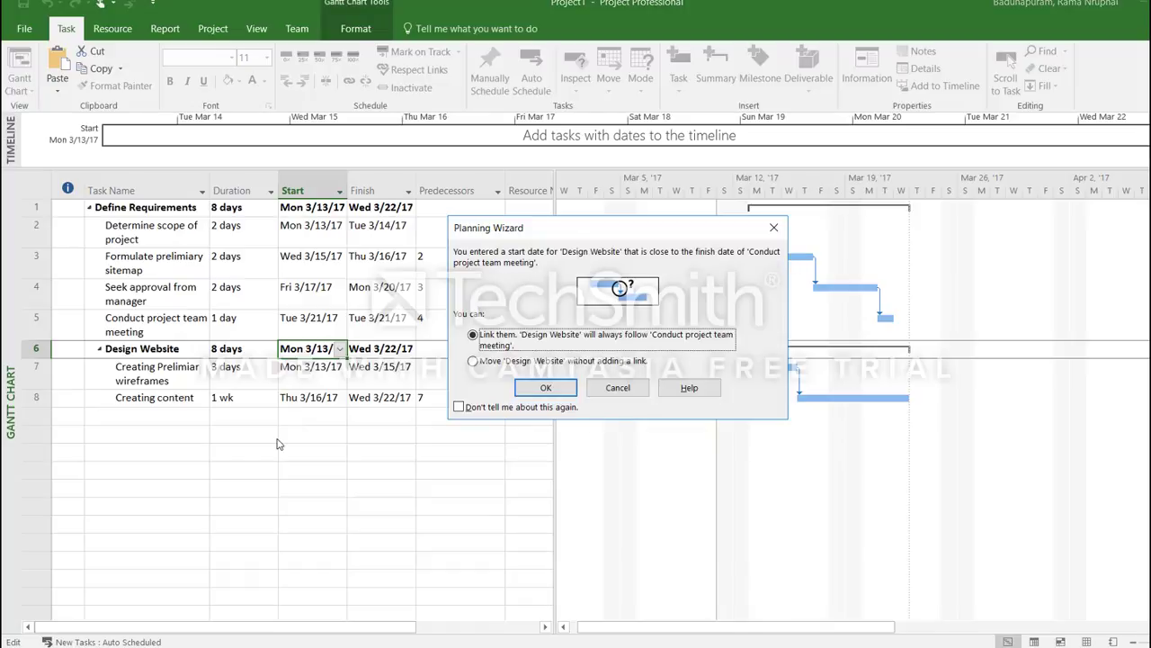
left_click(547, 387)
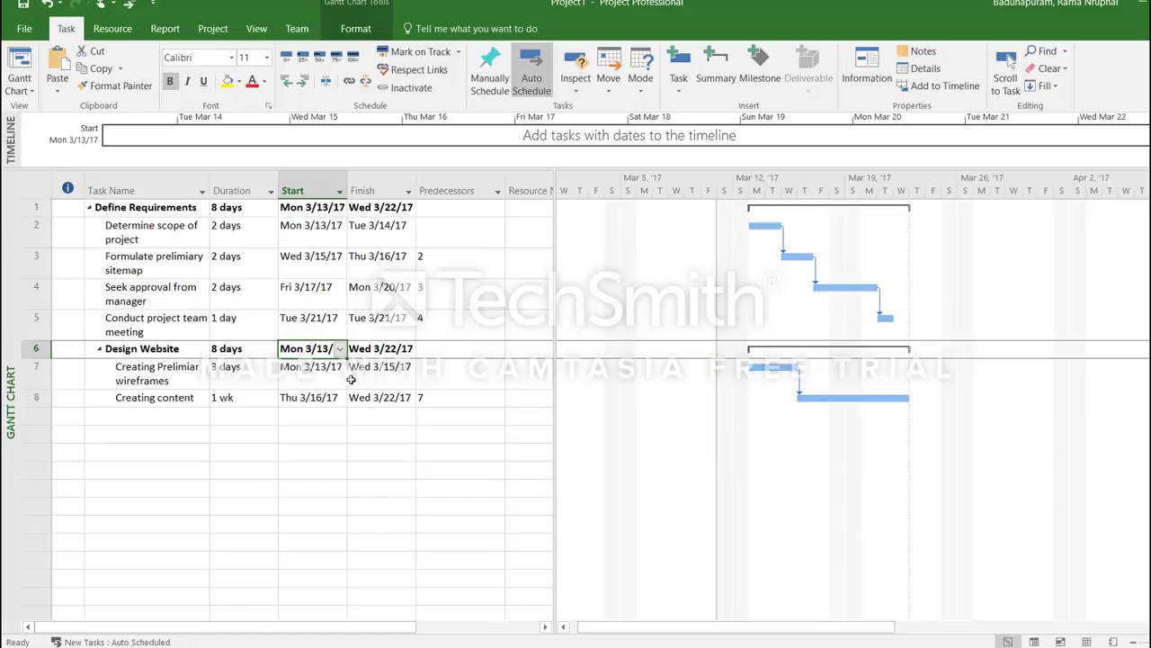
left_click(291, 397)
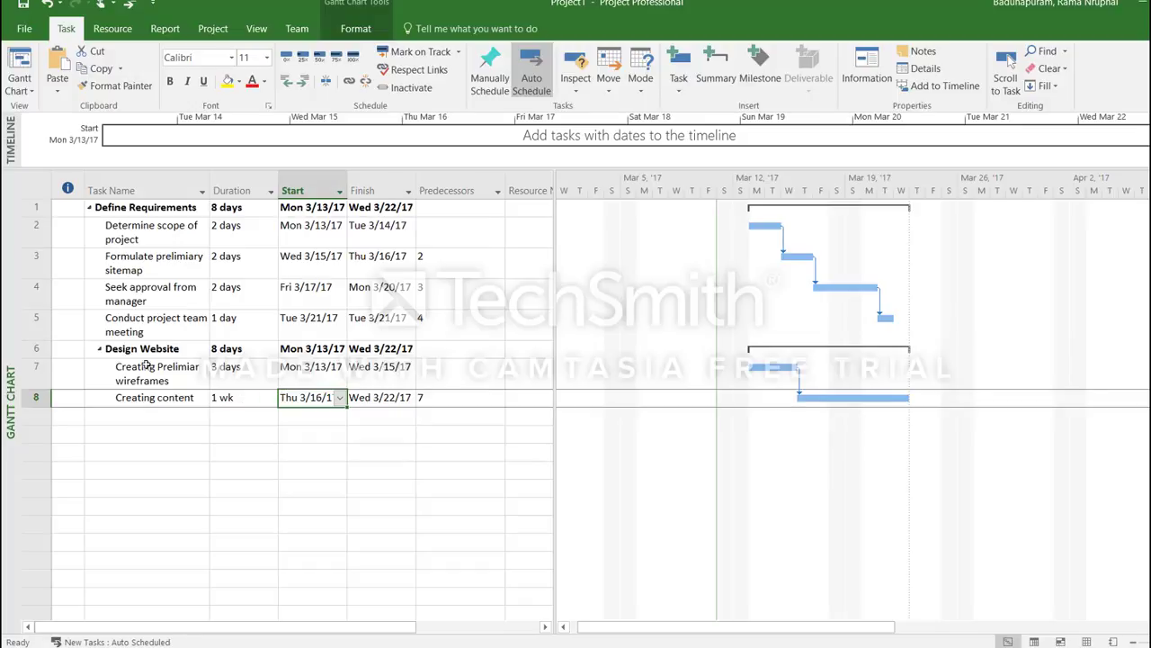
- Add a subtask named "Create Graphics" in row 9, below Creating content
left_click(130, 415)
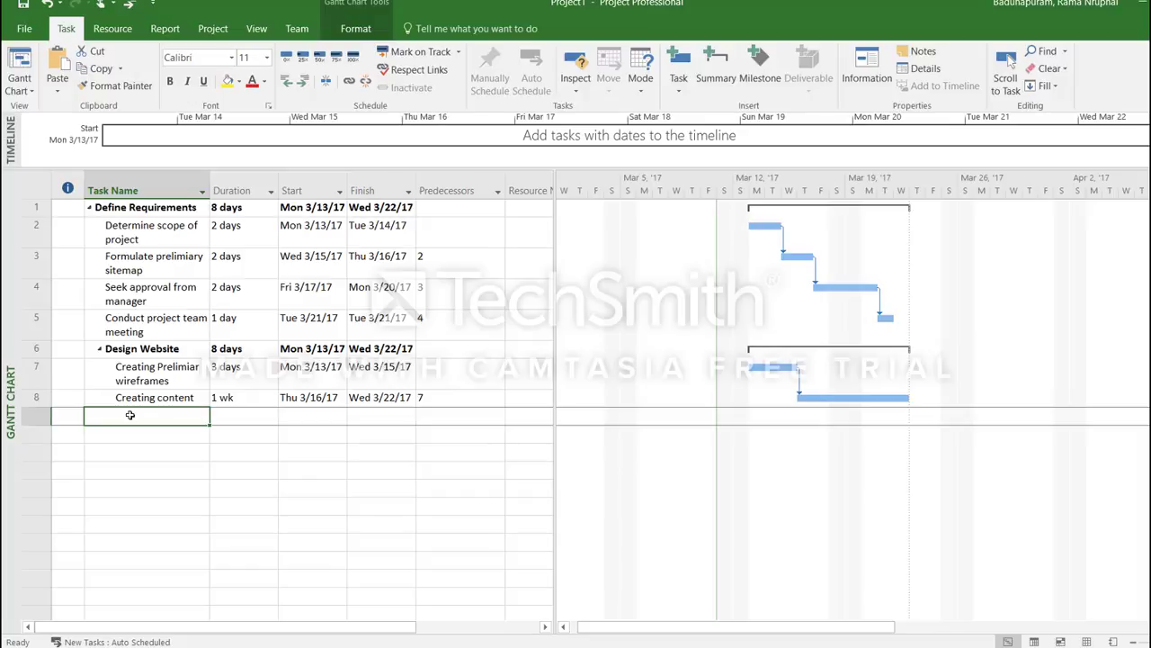
type("Crea")
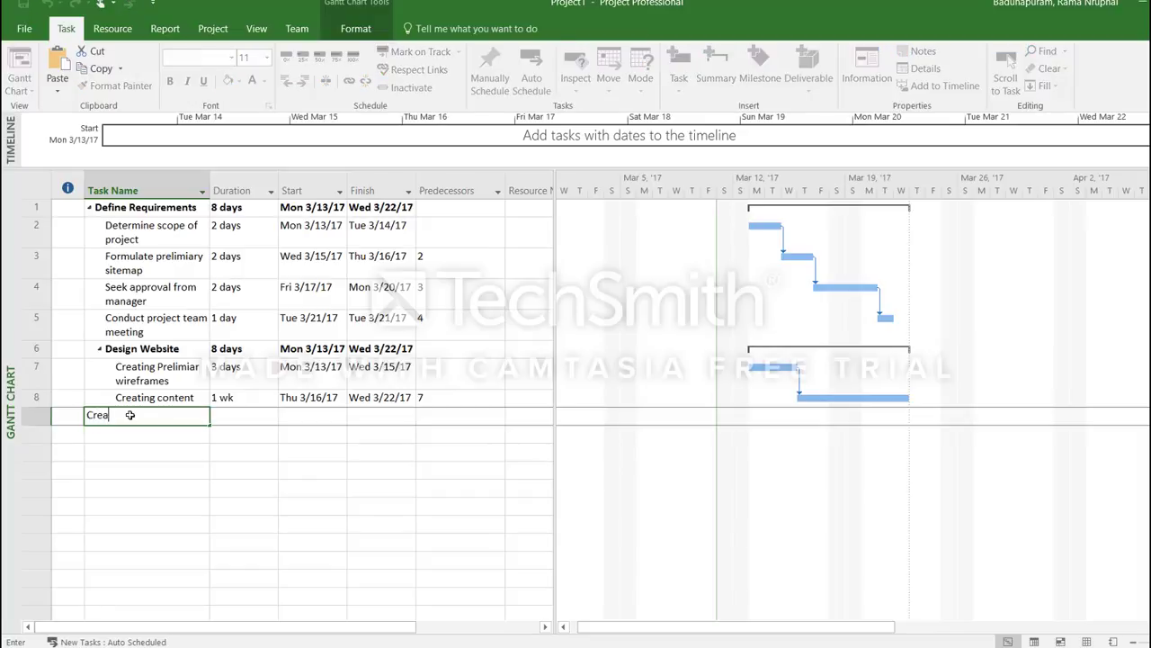
type("te G")
type("aaphics")
key("Tab")
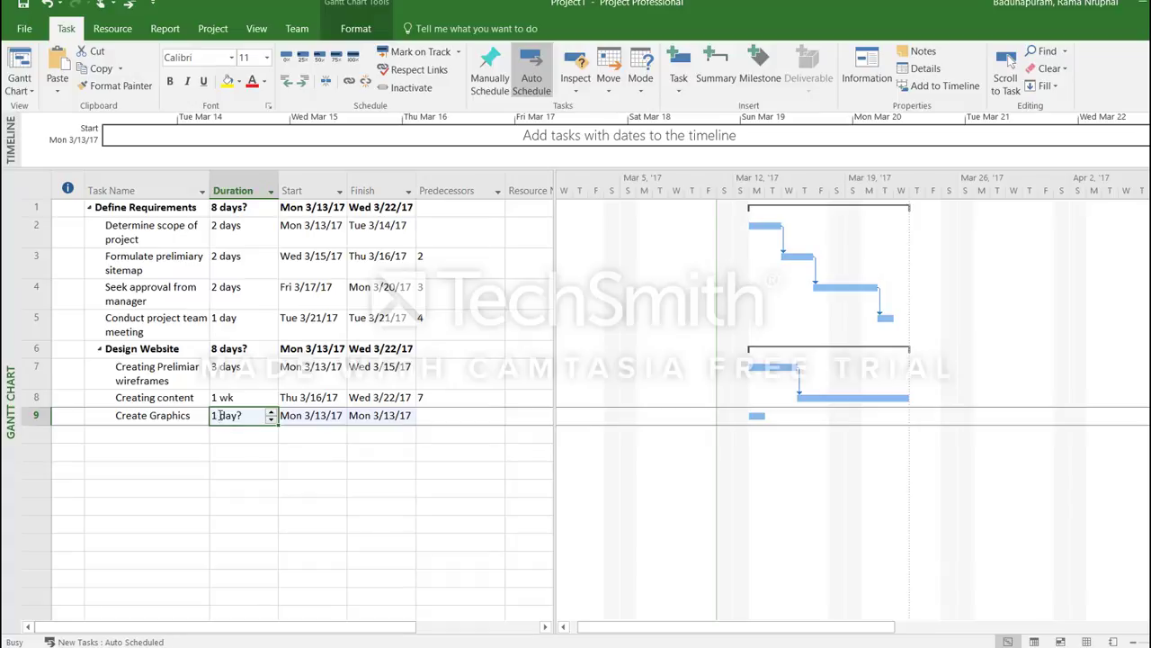
- Set the duration of the Create Graphics task to 6 days
double_click(223, 420)
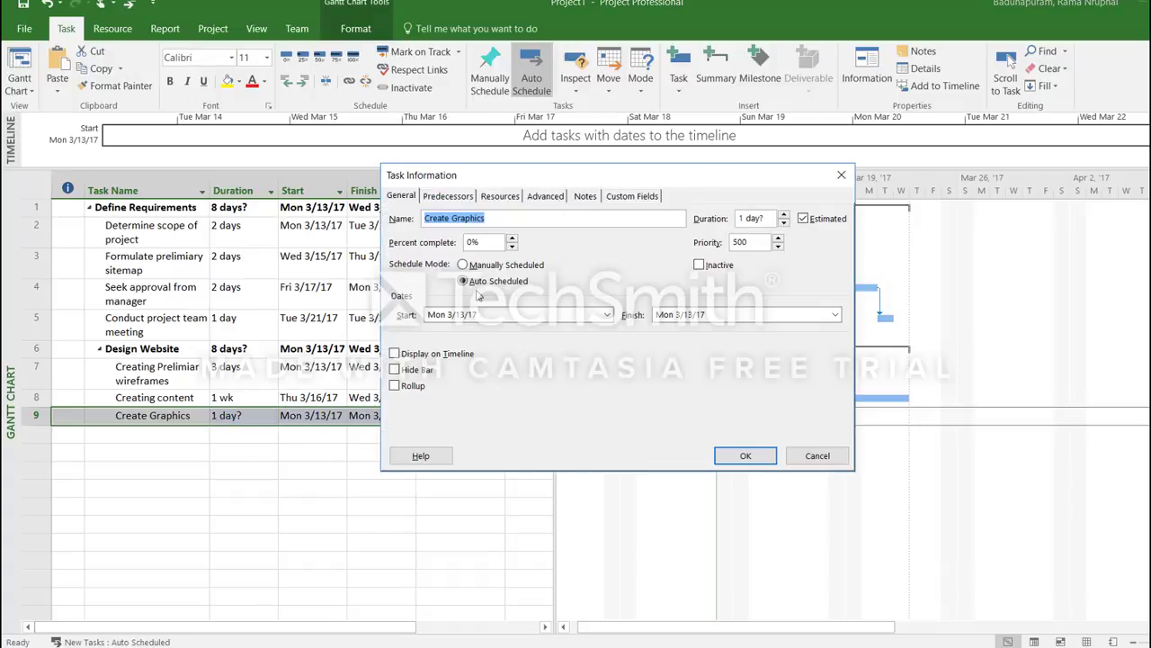
left_click(746, 455)
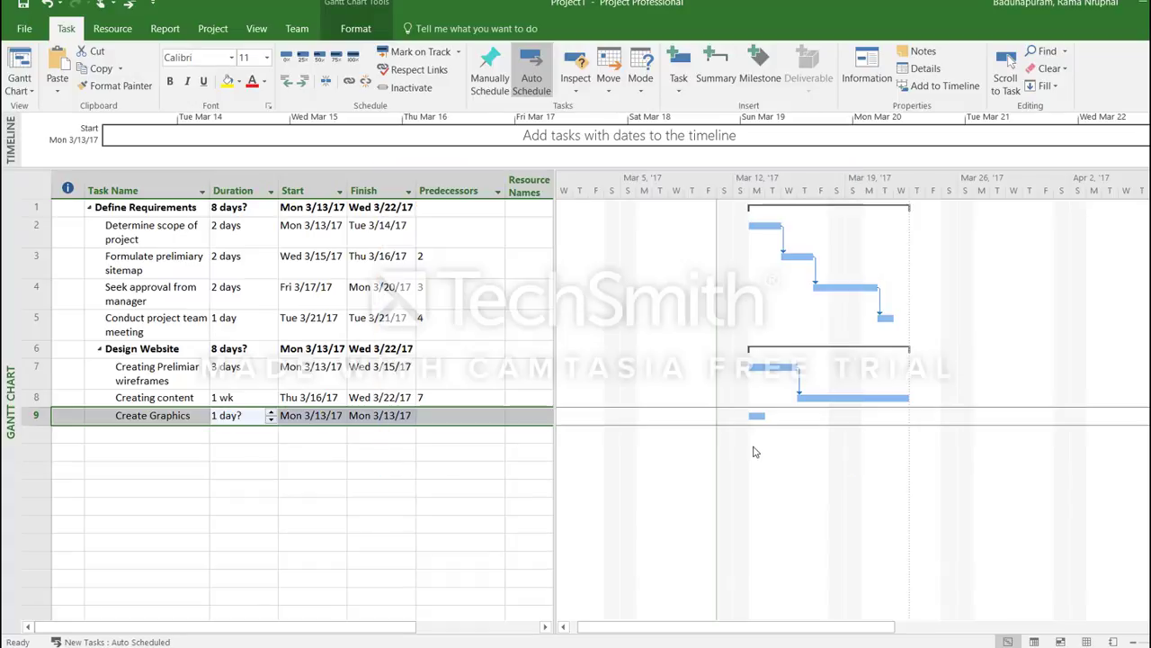
left_click(242, 415)
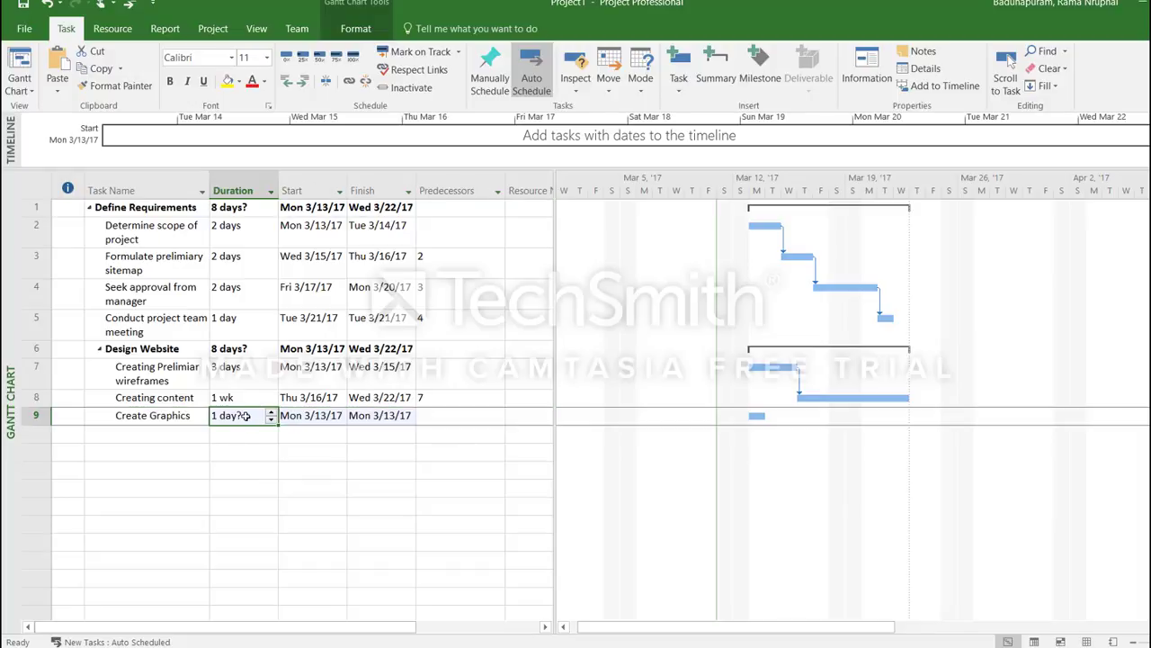
left_click(245, 416)
key("BackSpace")
key("BackSpace")
key("BackSpace")
key("BackSpace")
key("BackSpace")
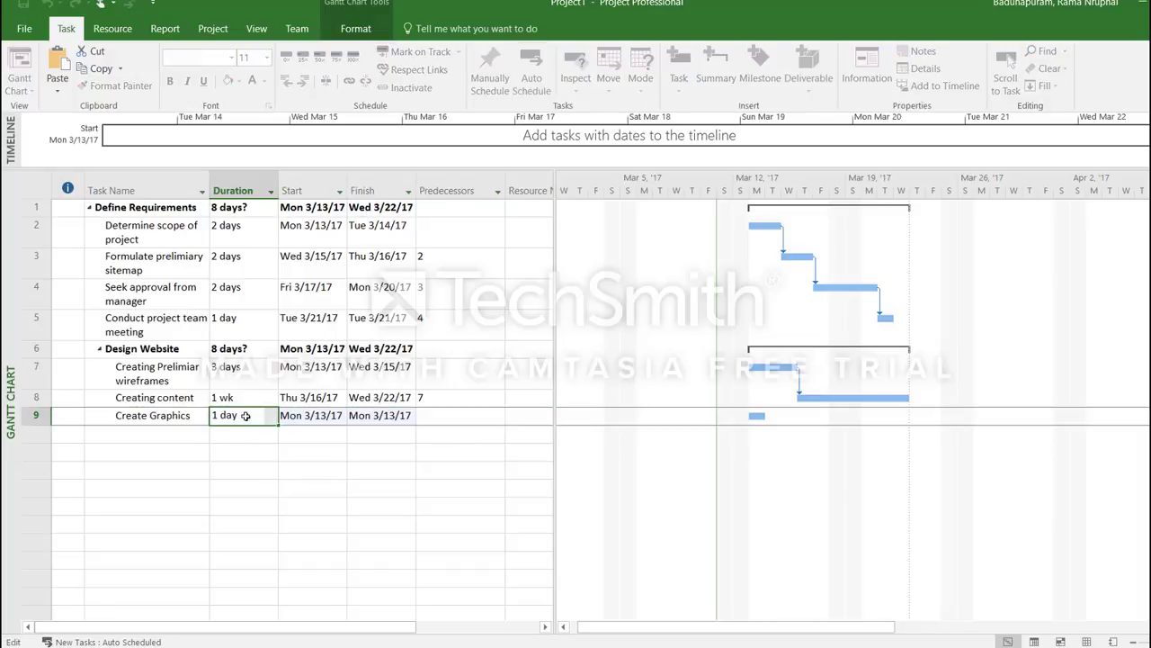
key("BackSpace")
key("BackSpace")
type("6 days")
key("Return")
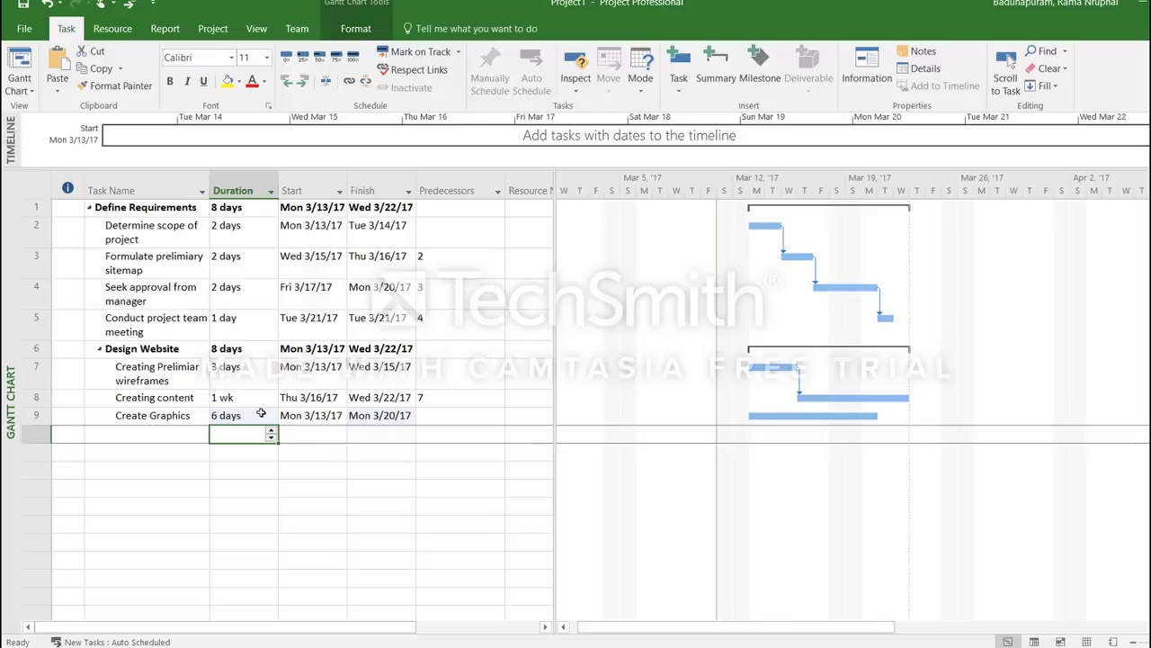
left_click(126, 434)
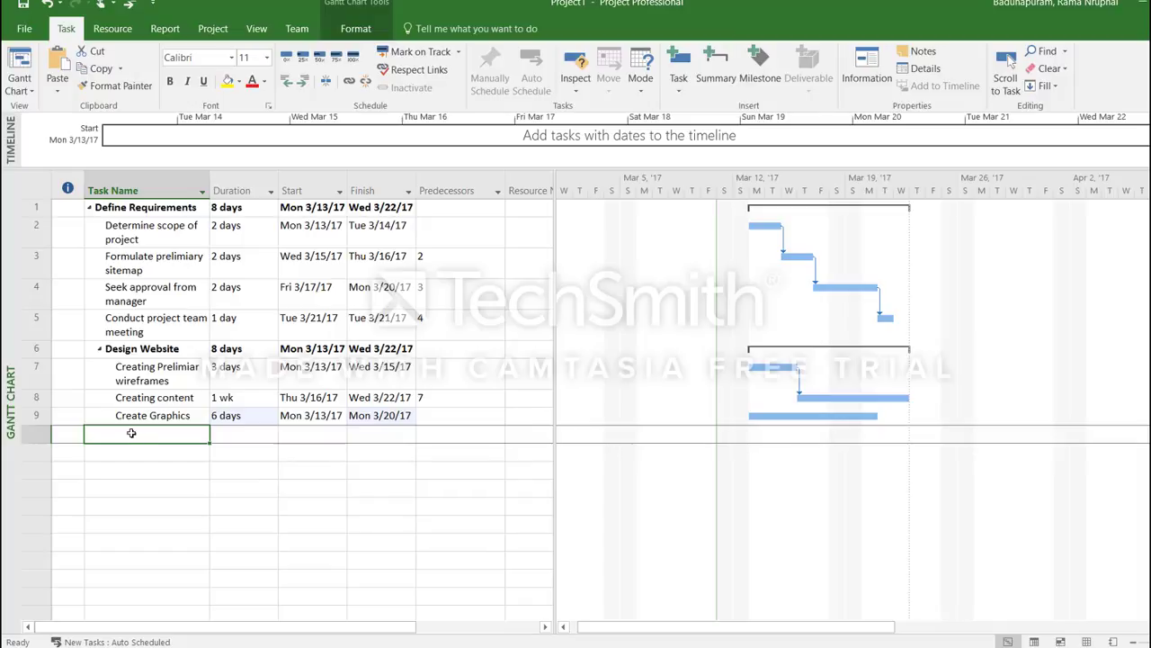
left_click(136, 434)
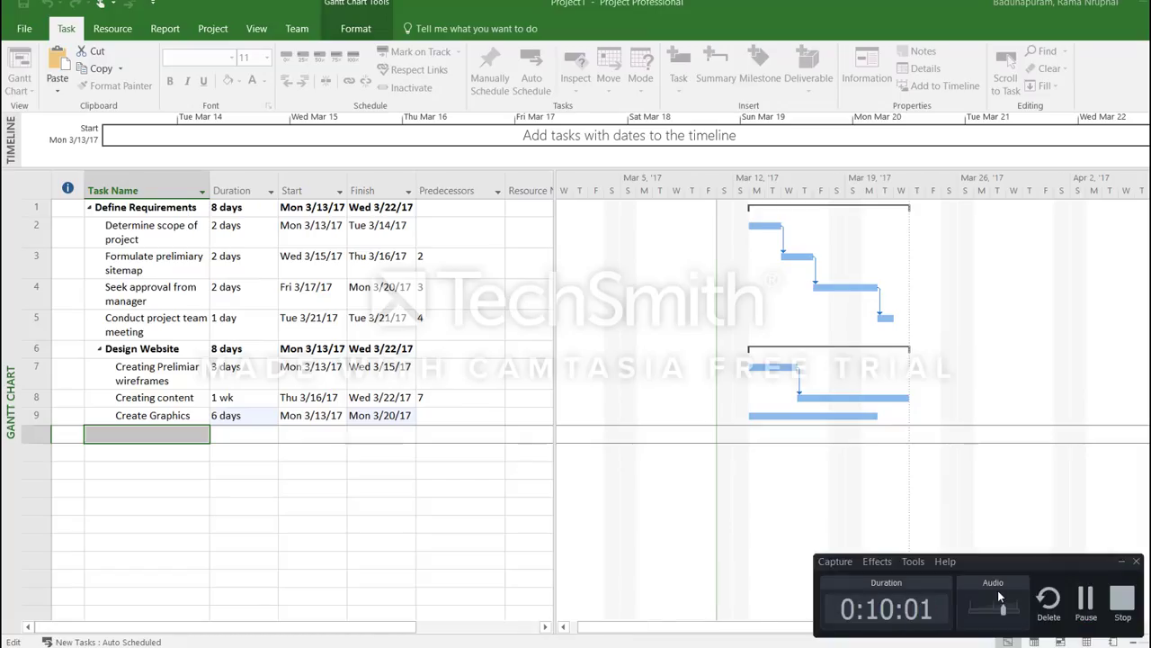
left_click(1084, 607)
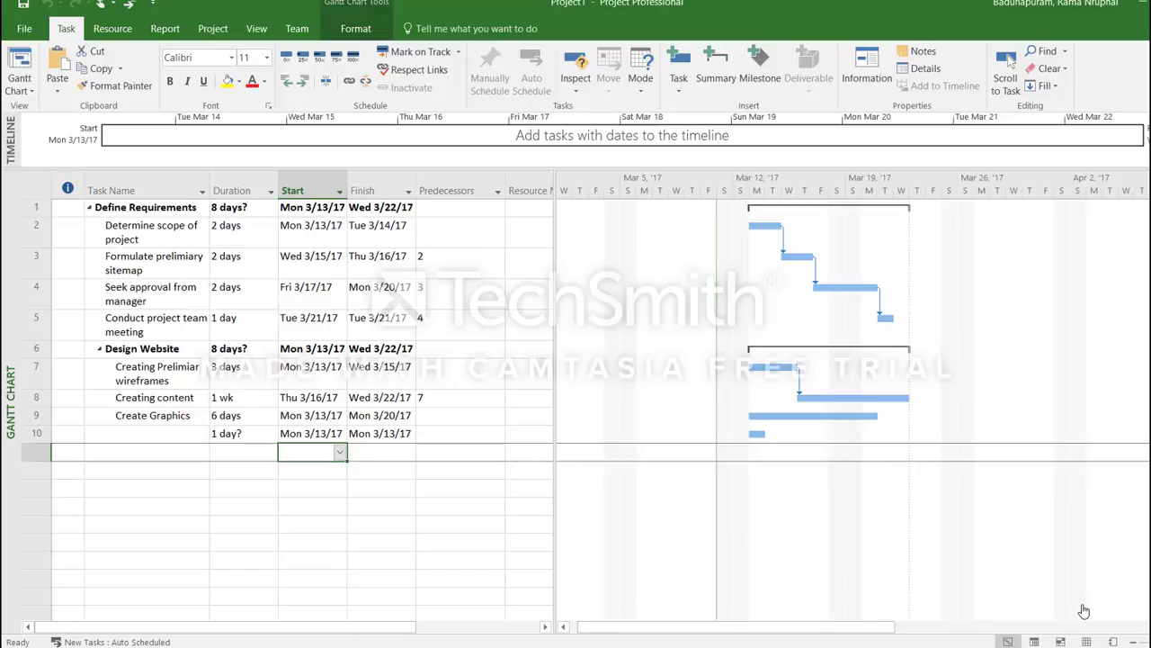
- Add a subtask named "Proof reading" in row 10, below Create Graphics
left_click(137, 436)
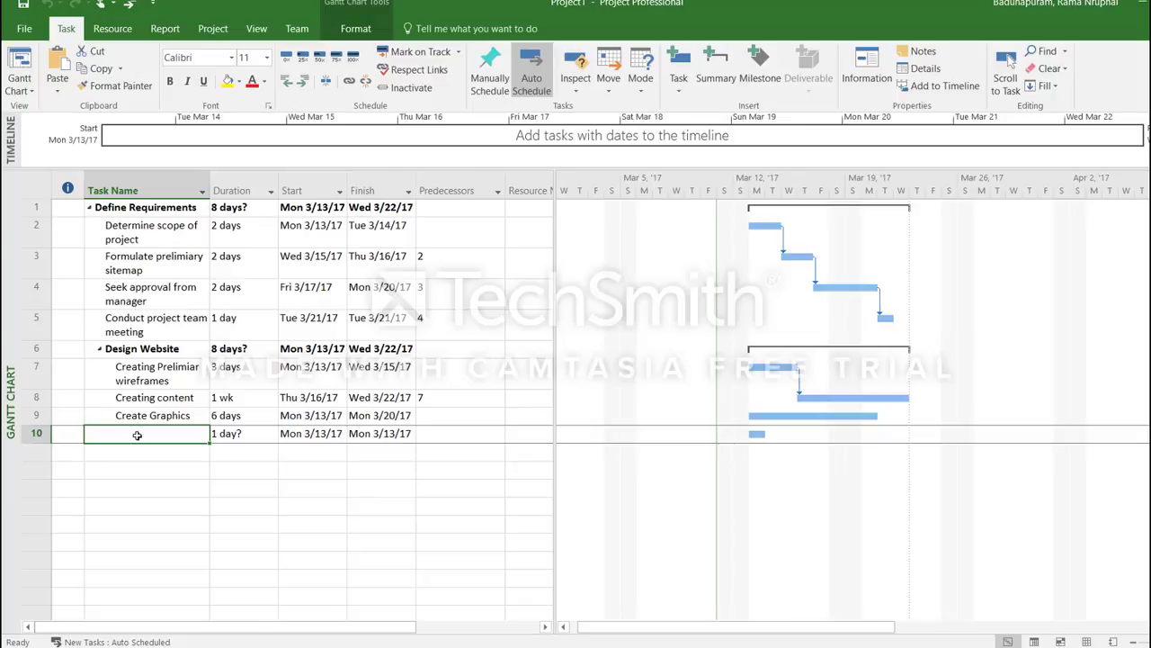
type("Pr")
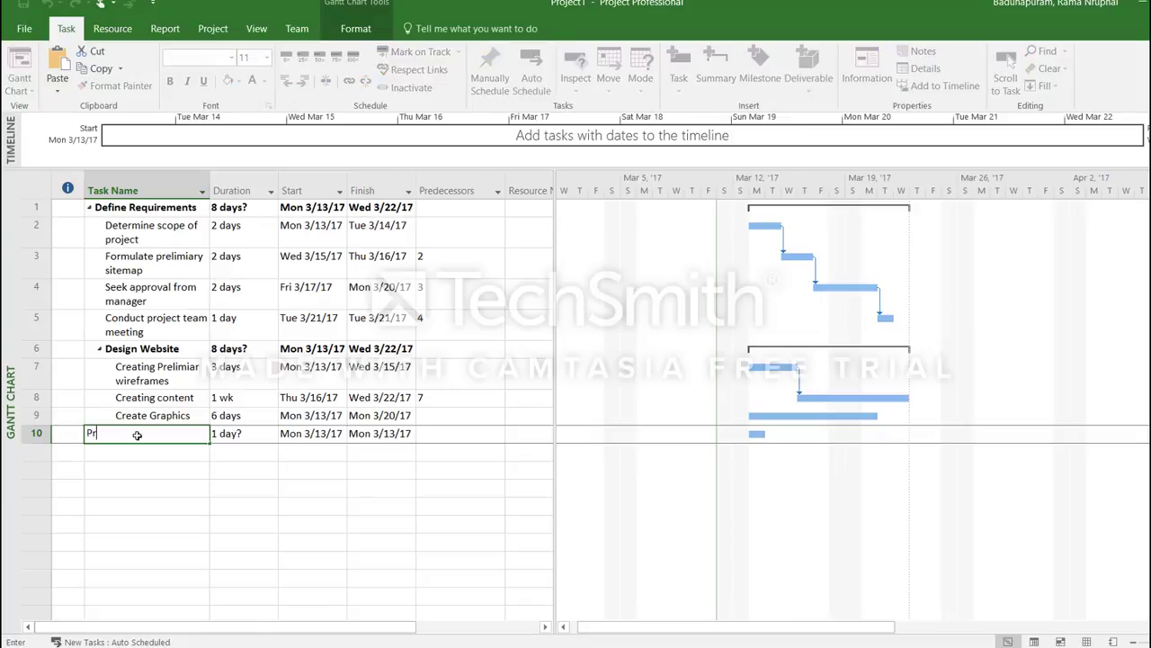
type("oof reading")
key("Return")
- Set the duration of the Proof reading task to 3 days
left_click(194, 435)
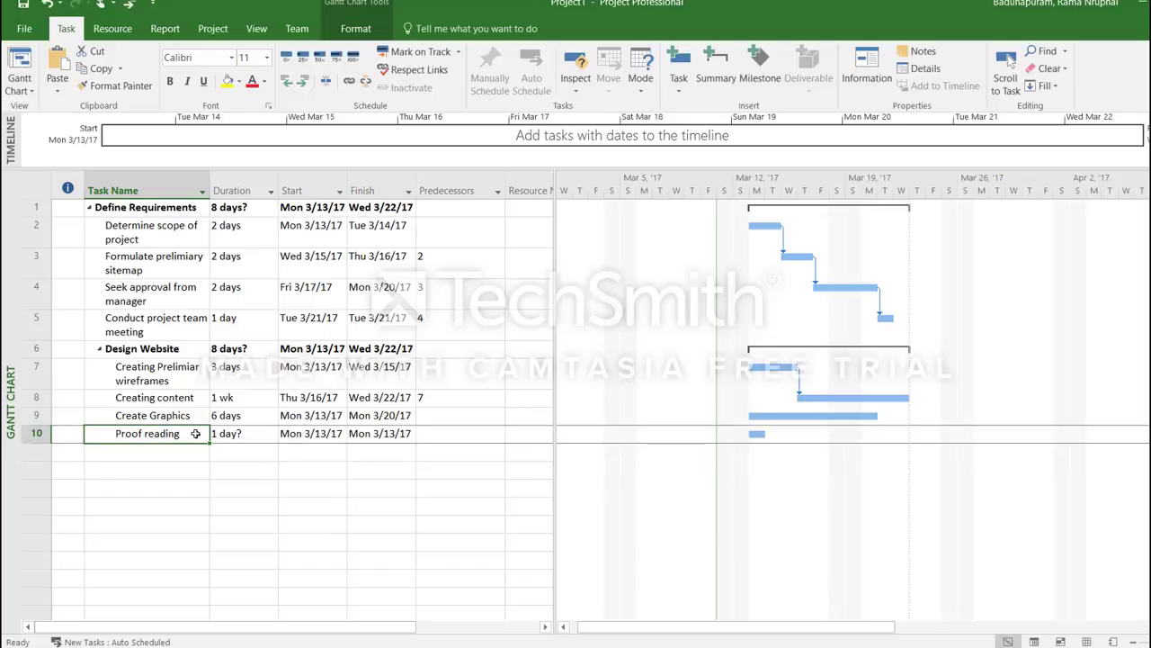
left_click(267, 433)
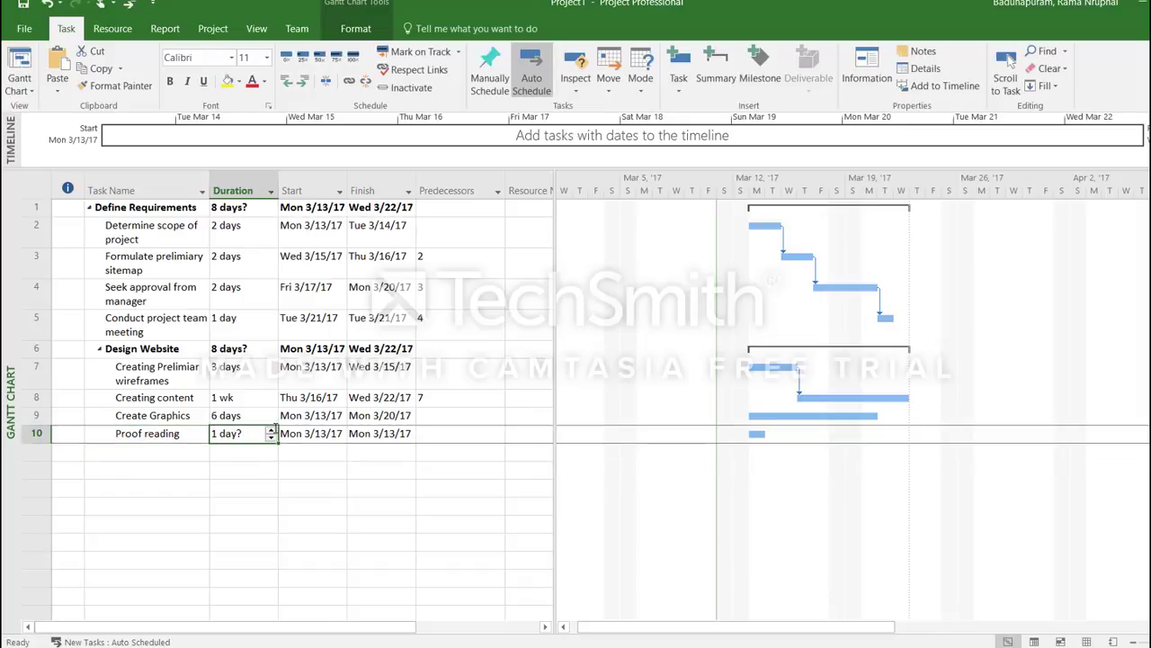
left_click(271, 429)
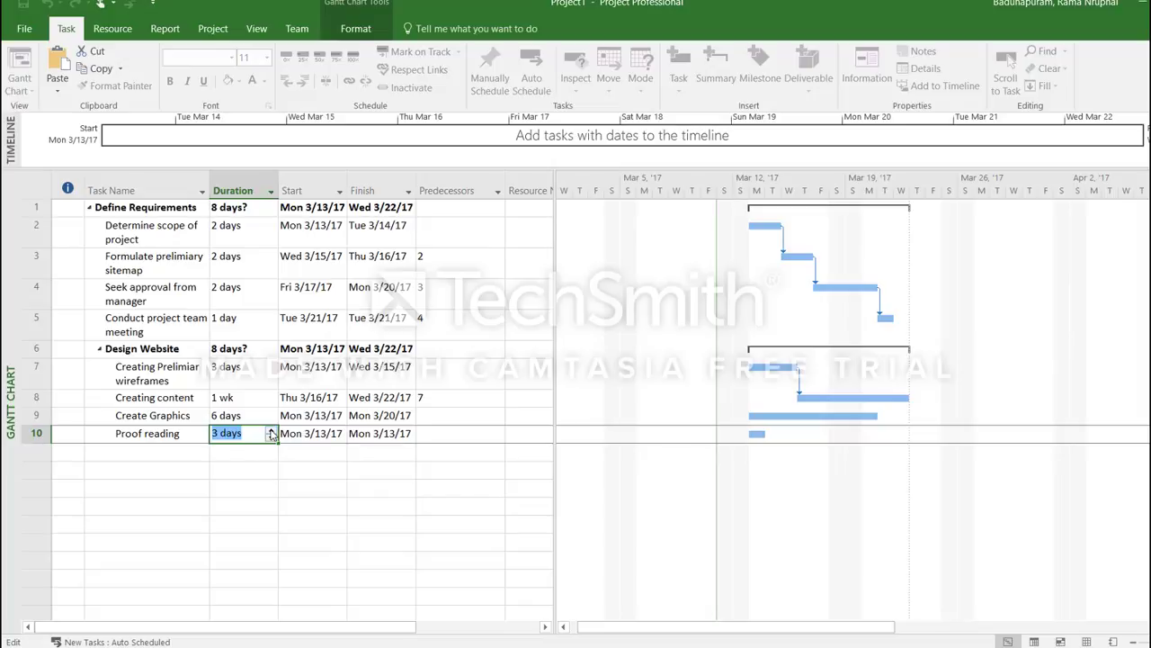
left_click(272, 450)
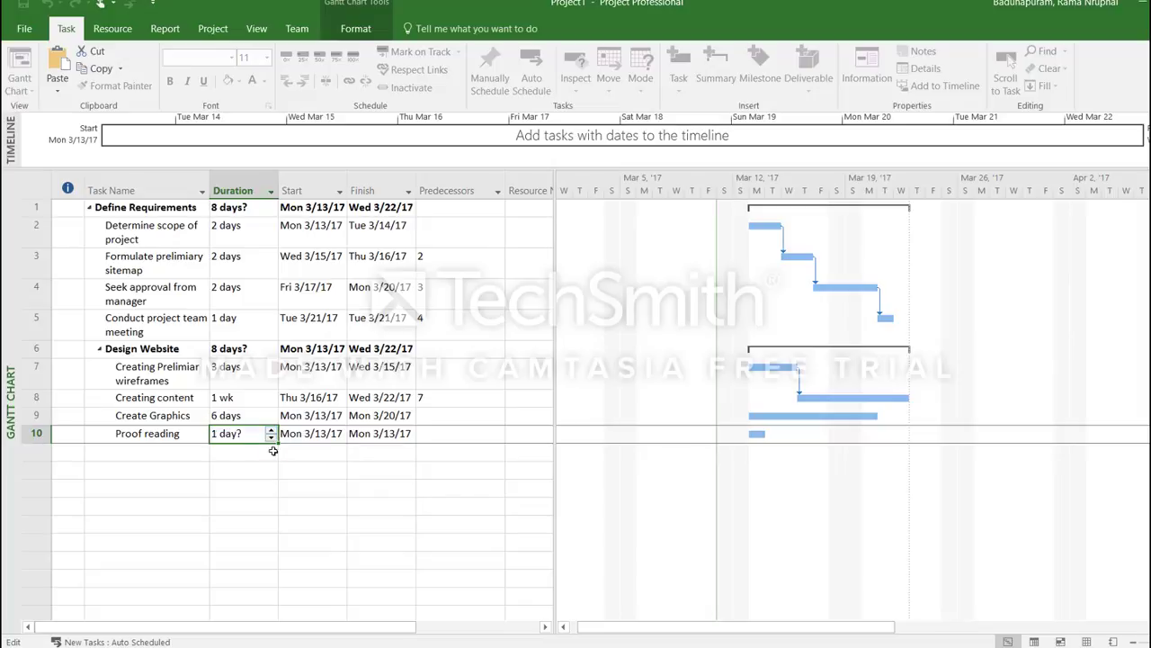
- Set the duration of the Design Website summary task to 3 wks
left_click(249, 351)
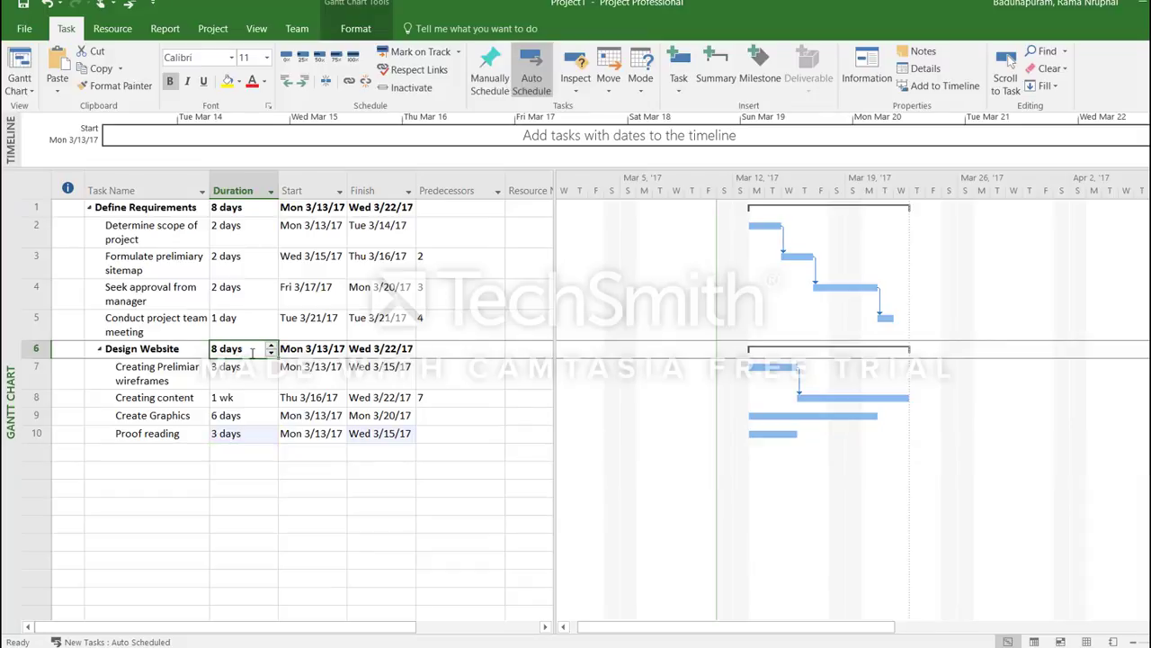
left_click(251, 351)
key("BackSpace")
key("BackSpace")
key("BackSpace")
key("BackSpace")
key("BackSpace")
key("BackSpace")
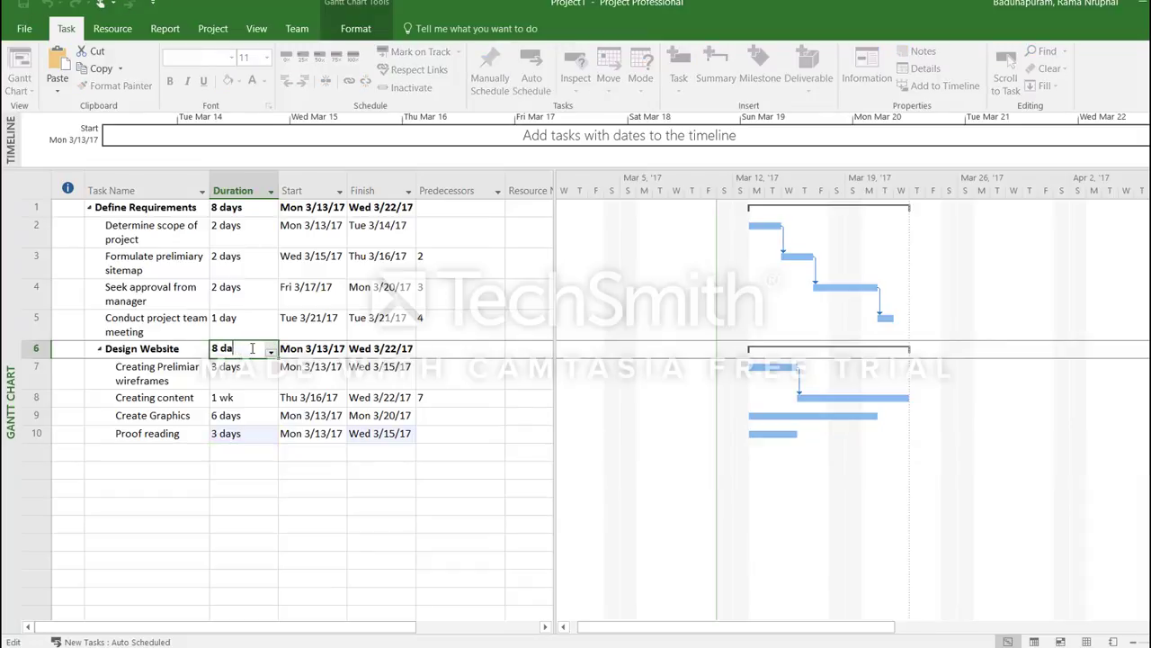
type("3 wk")
key("Return")
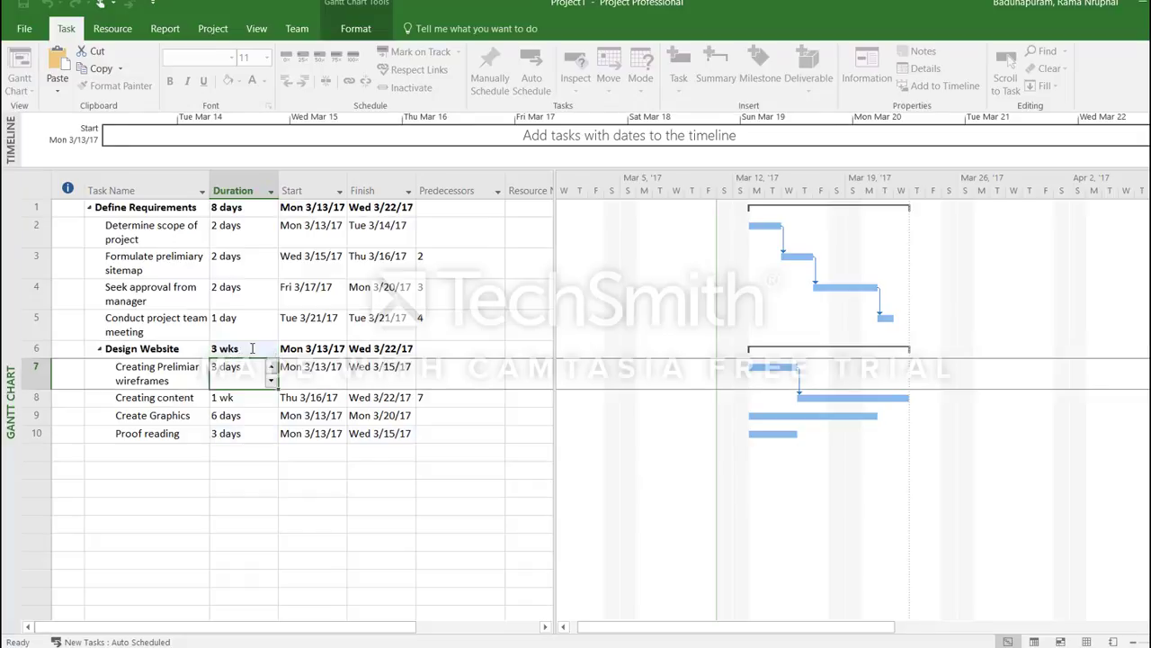
- Add a task named "Finalize and testing" in row 11, below Proof reading
left_click(171, 449)
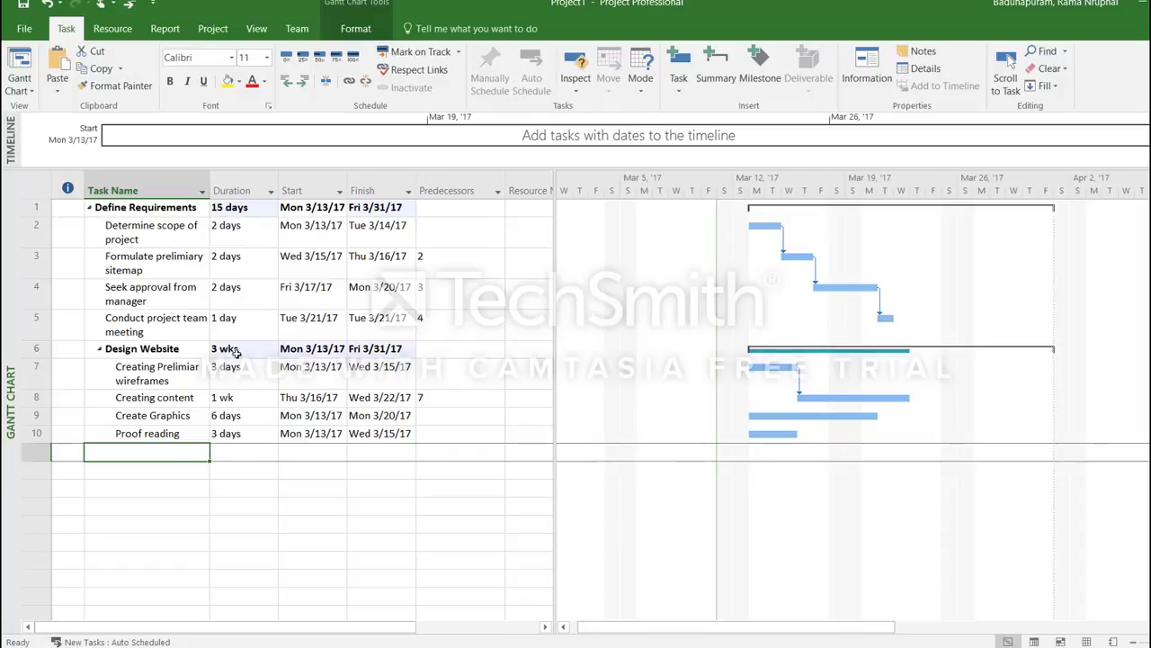
left_click(170, 451)
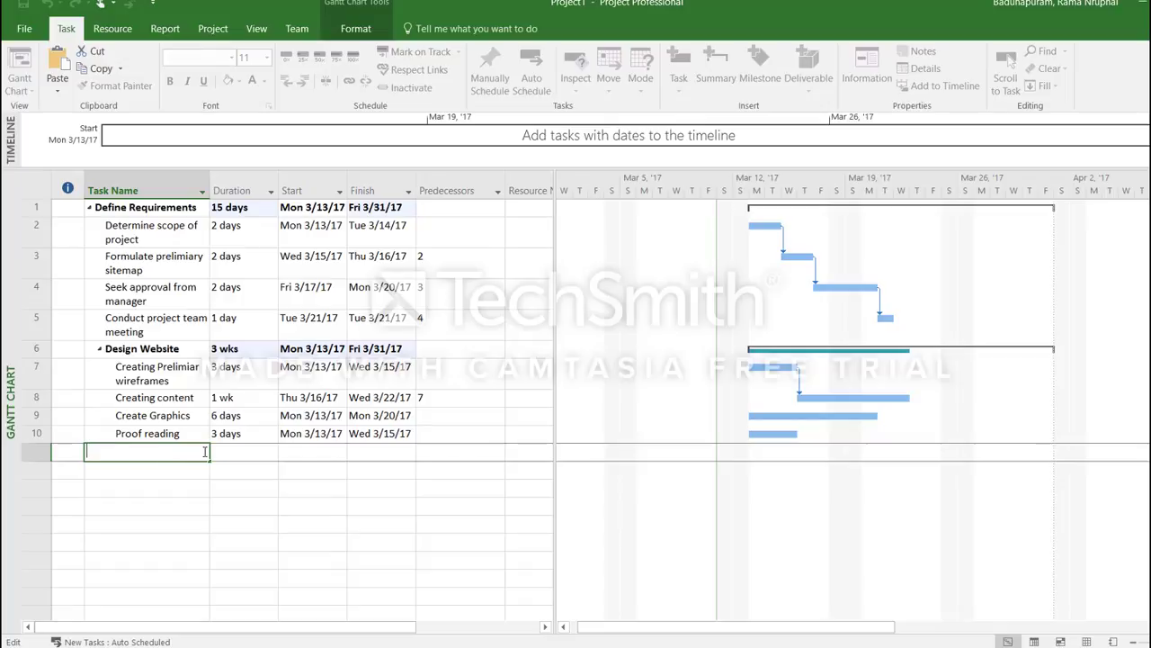
type("Finalize and testing")
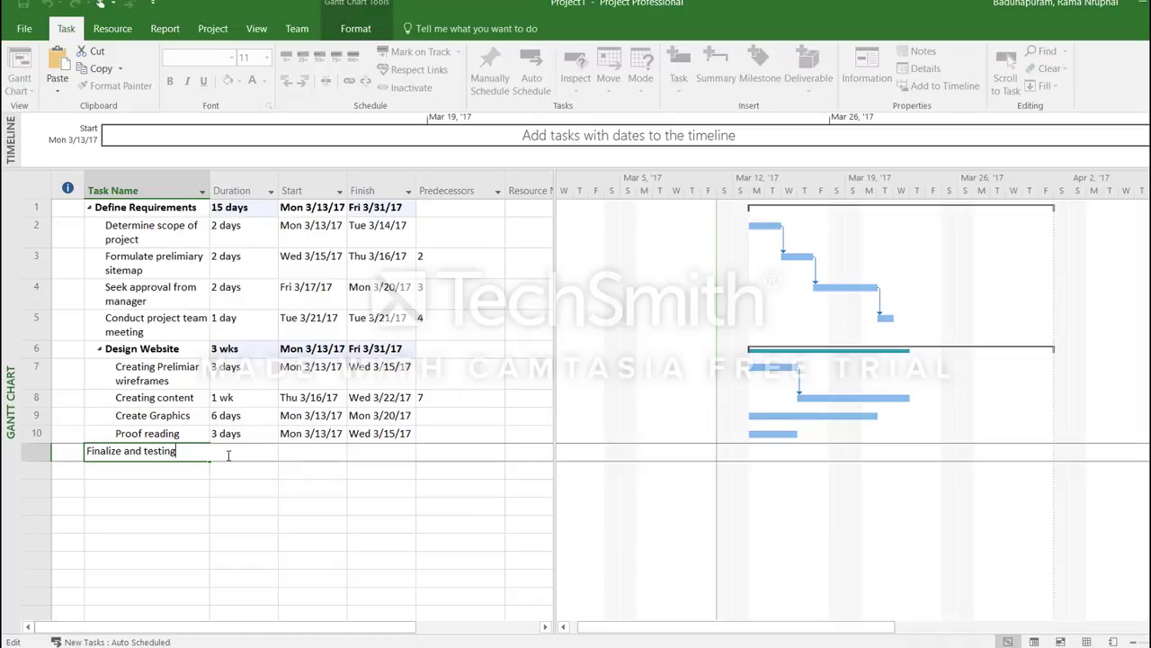
key("Return")
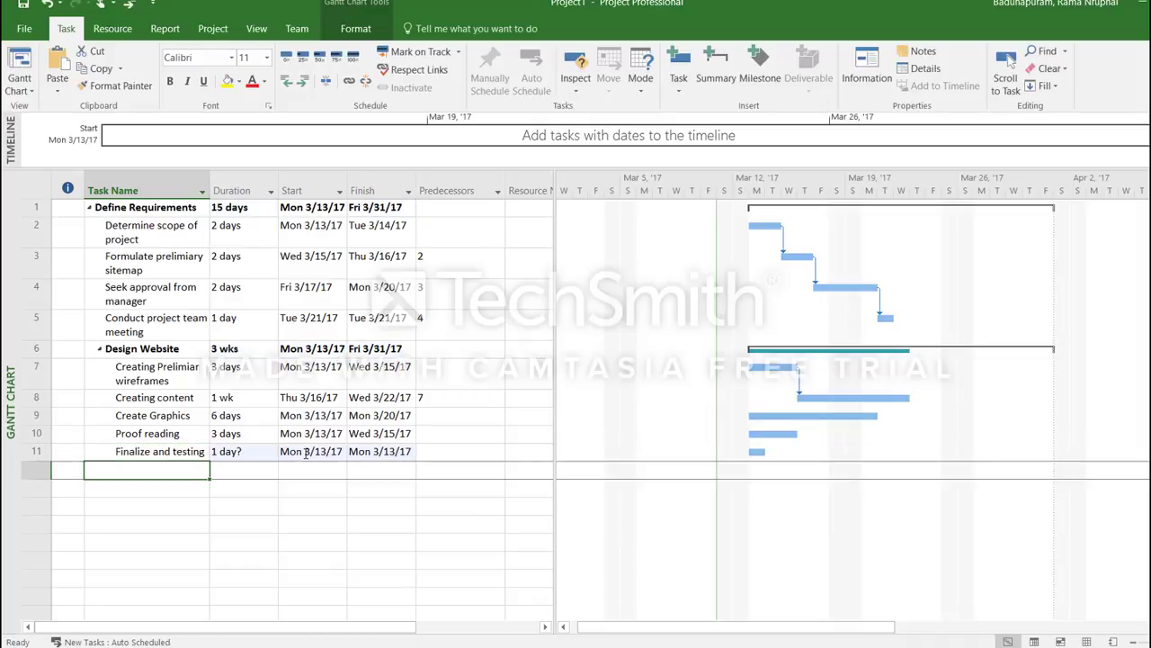
- Set the duration of the Finalize and testing task to 7 days
left_click(250, 471)
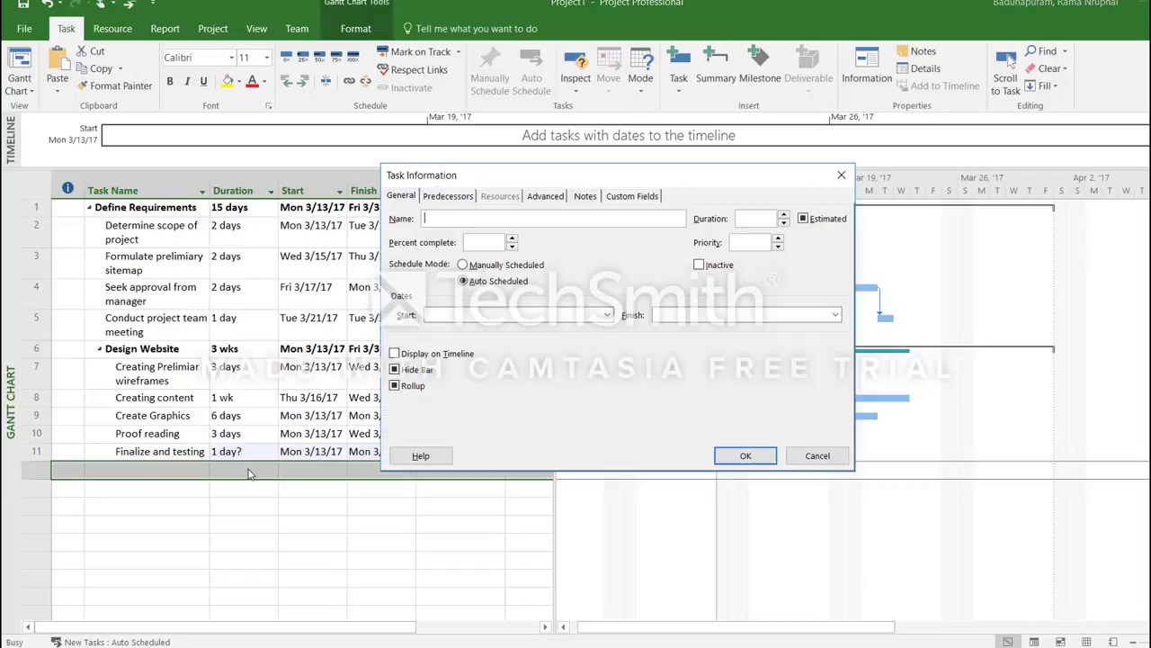
key("Escape")
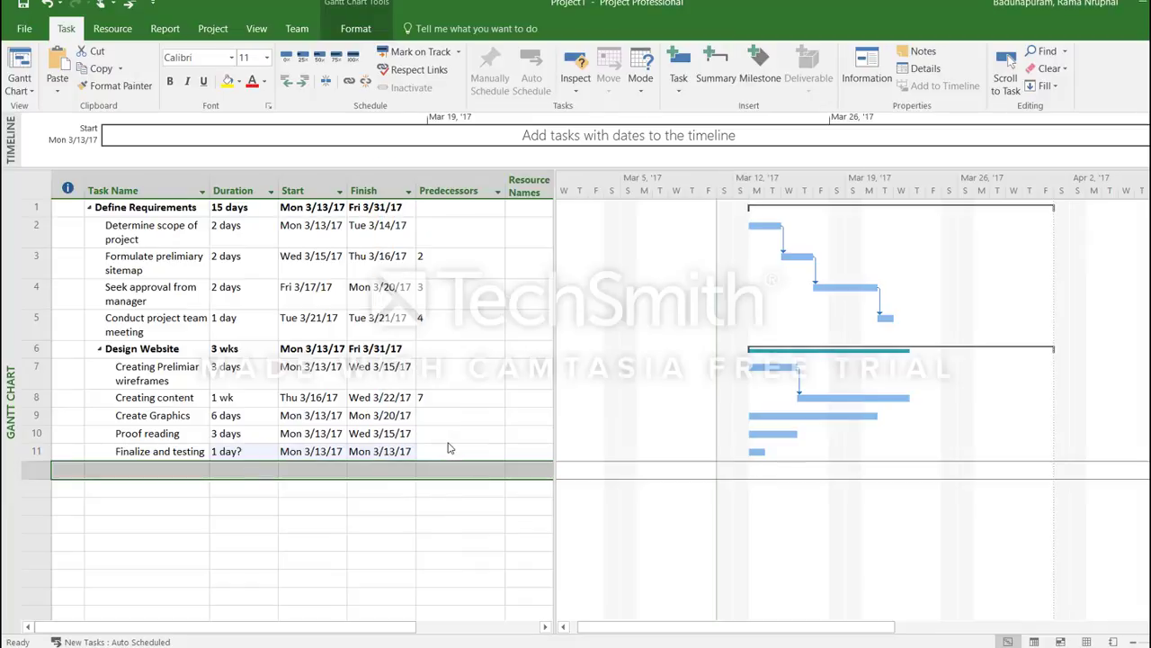
left_click(231, 452)
left_click(271, 449)
left_click(271, 449)
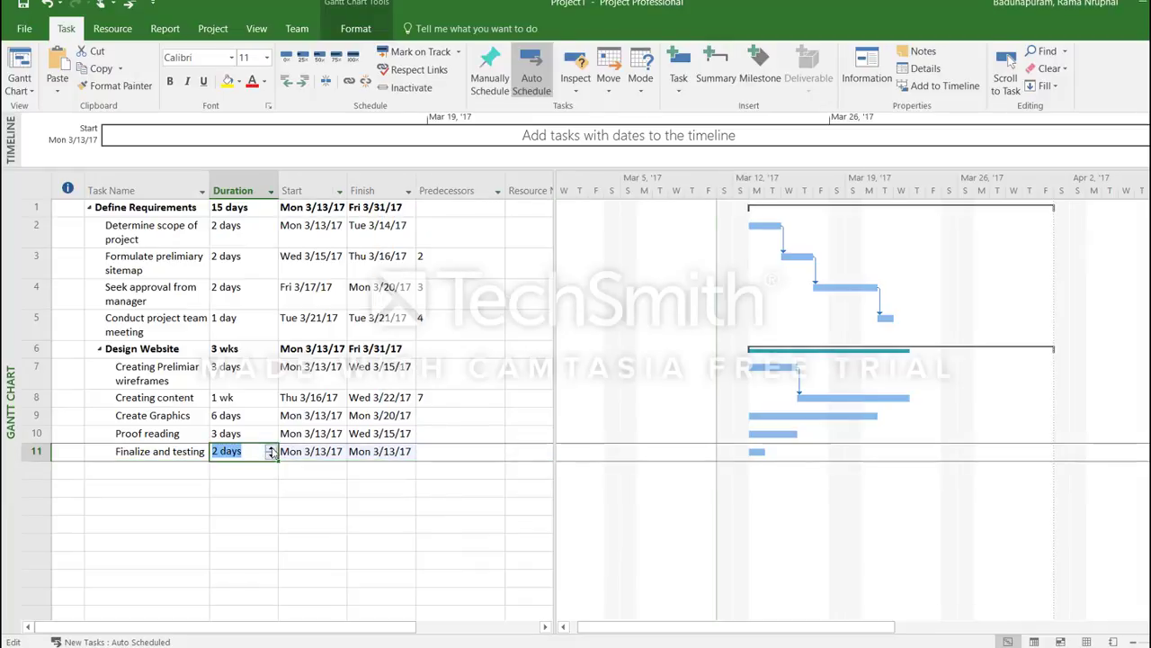
left_click(271, 449)
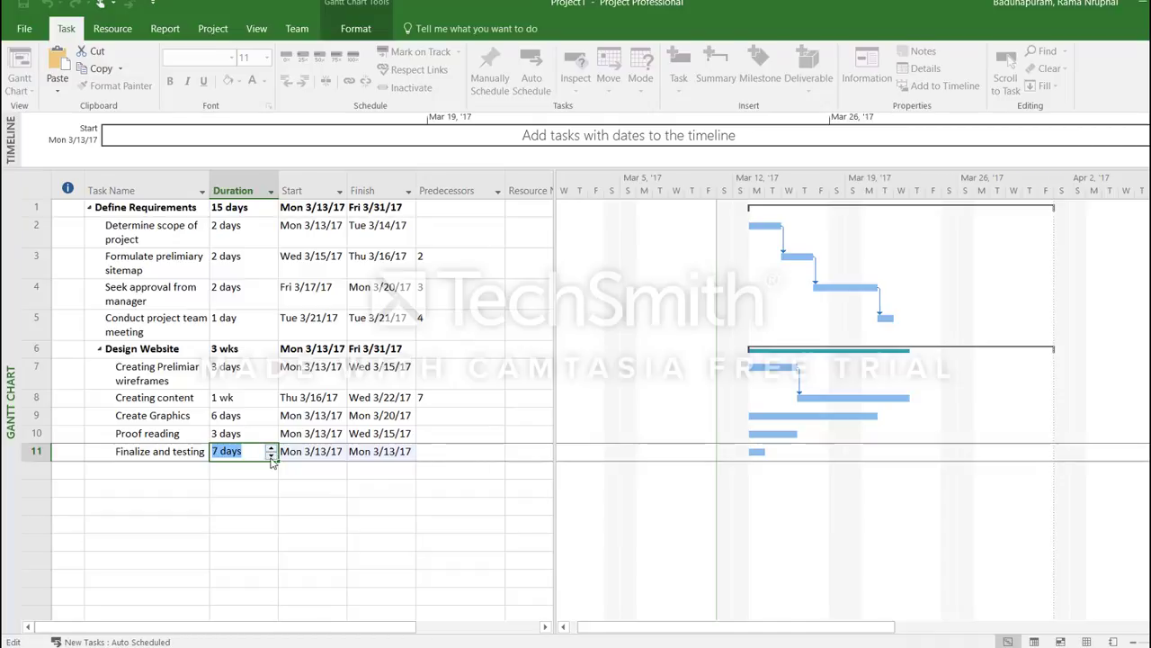
left_click(271, 469)
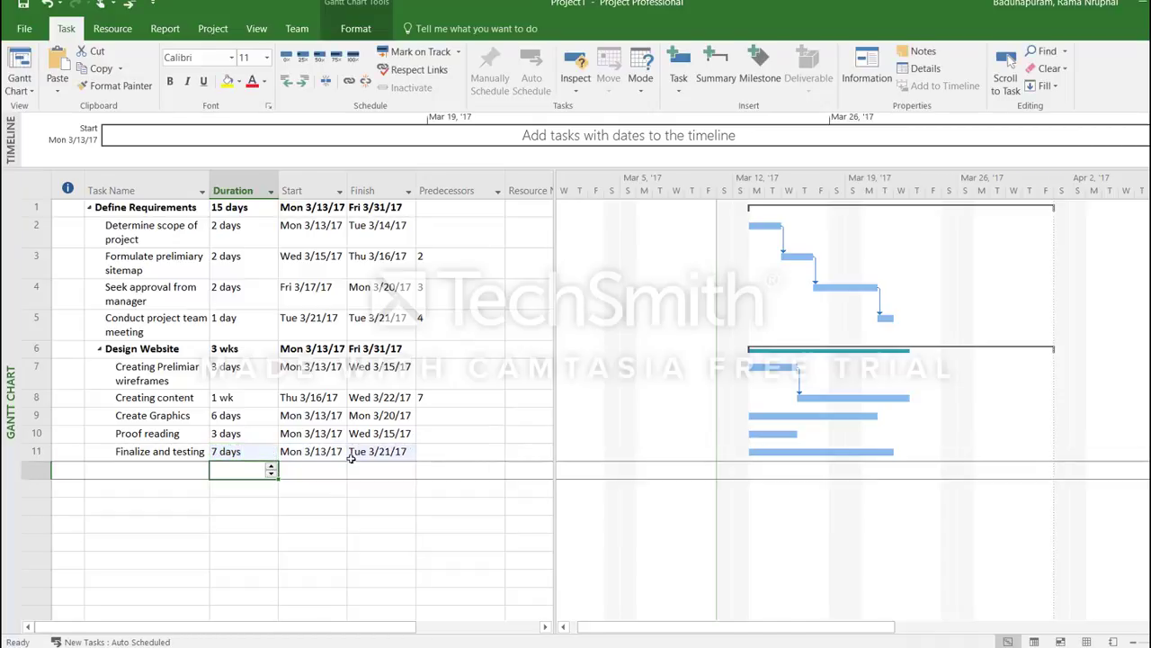
- Link all tasks in rows 1 through 11 so that they follow one another in sequence
left_click(380, 452)
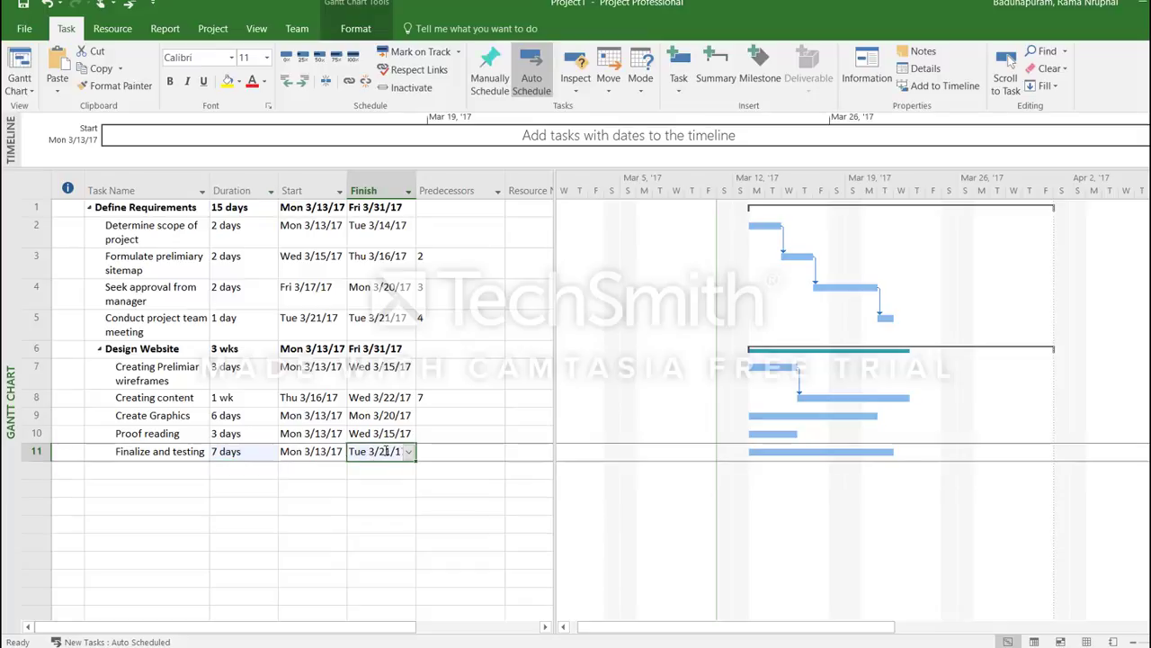
left_click(380, 473)
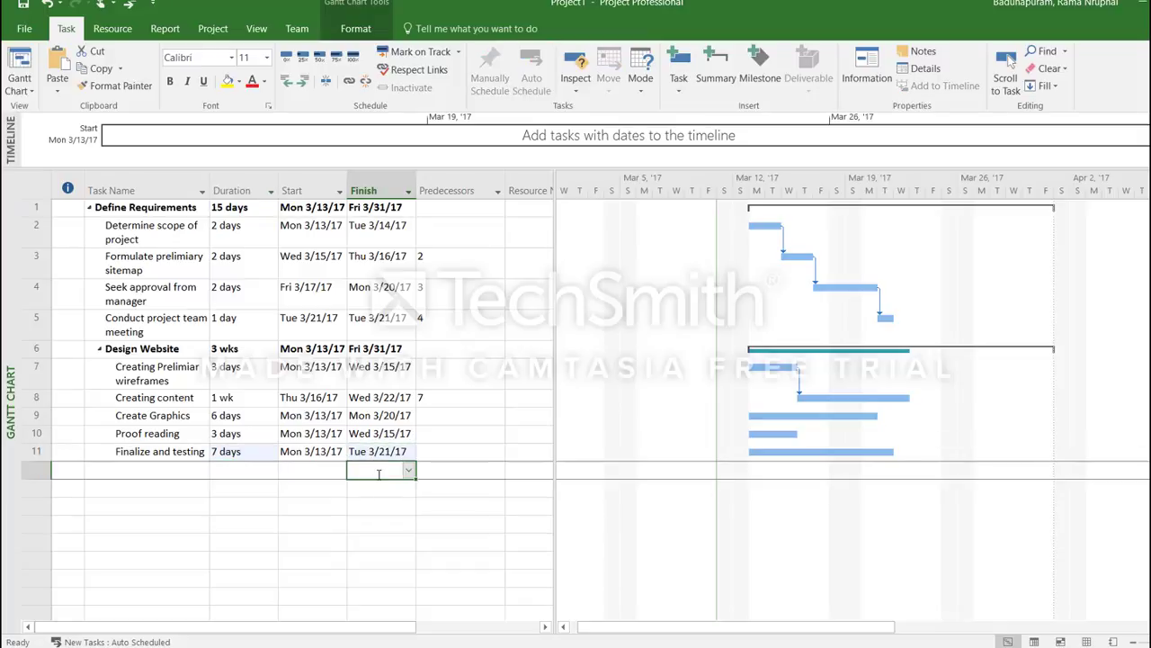
left_click_drag(356, 451, 119, 207)
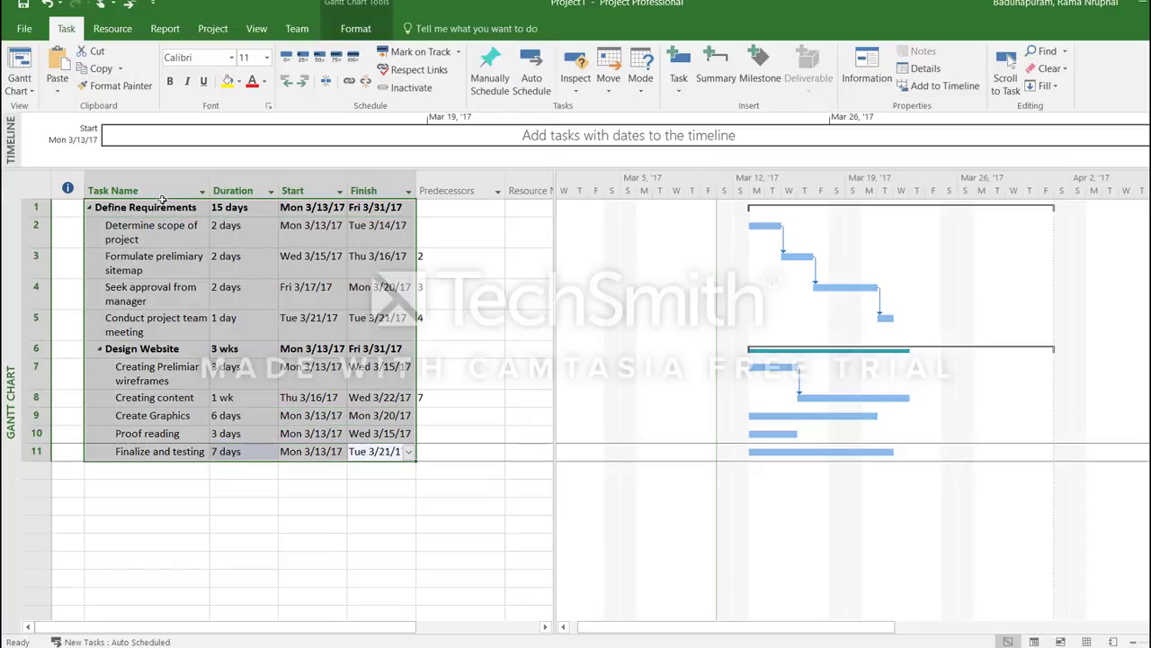
left_click(350, 83)
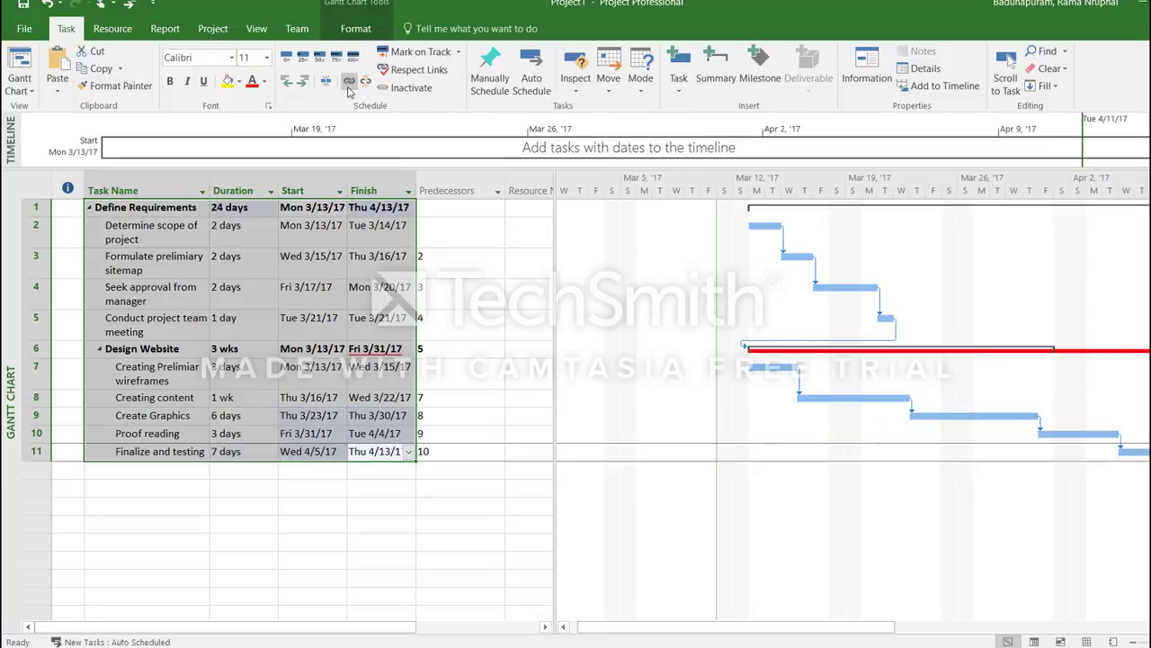
- Add a task named "Testing" in row 12, below Finalize and testing
left_click(151, 472)
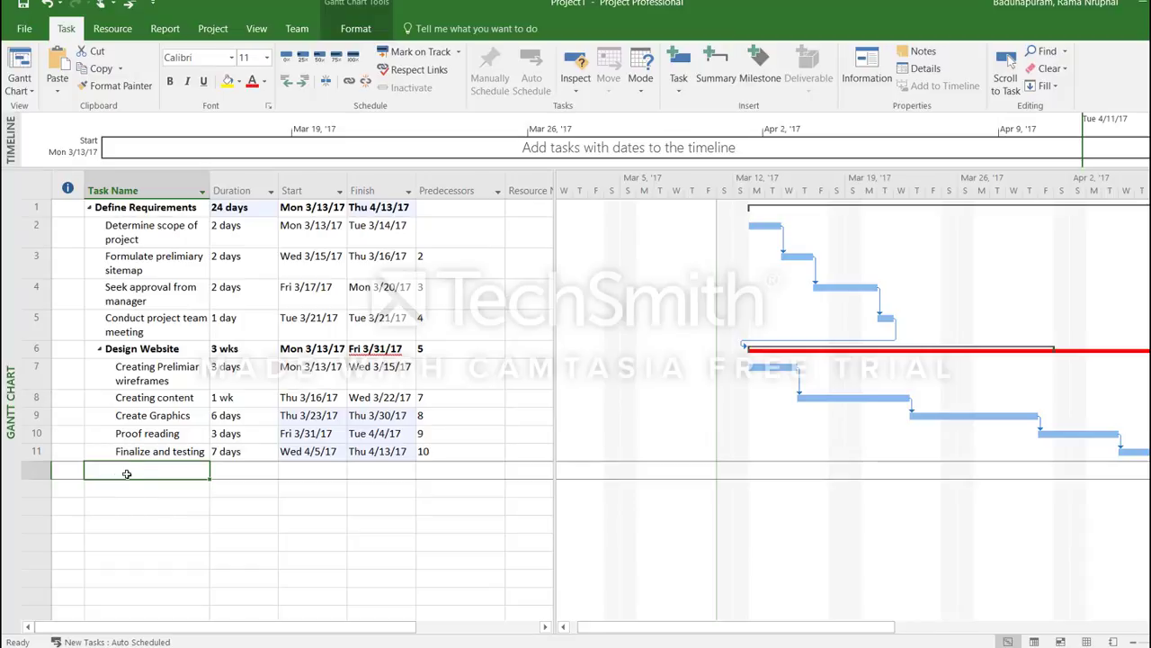
double_click(127, 474)
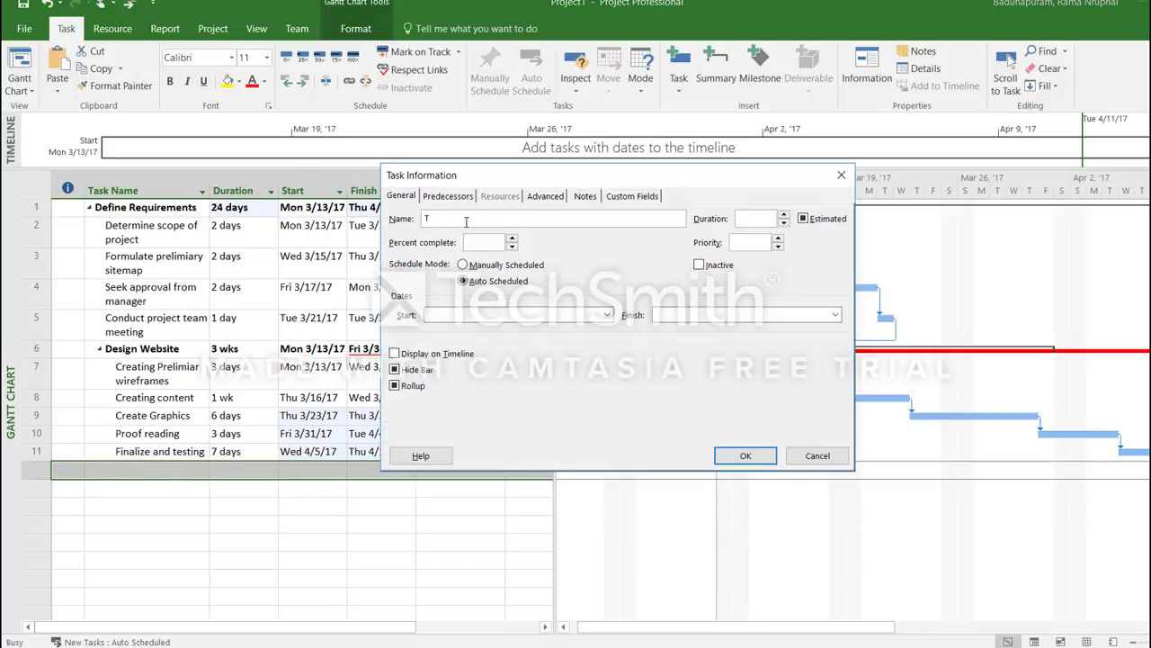
type("esting")
key("Return")
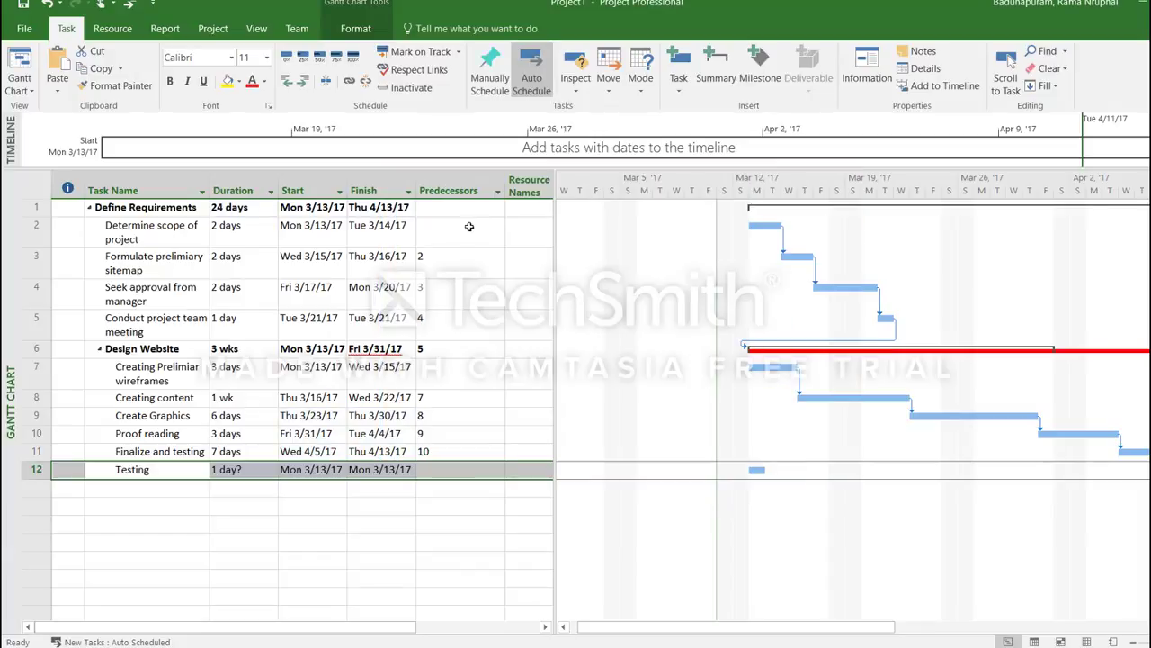
- Set the duration of the Testing task to 1 wk
double_click(229, 476)
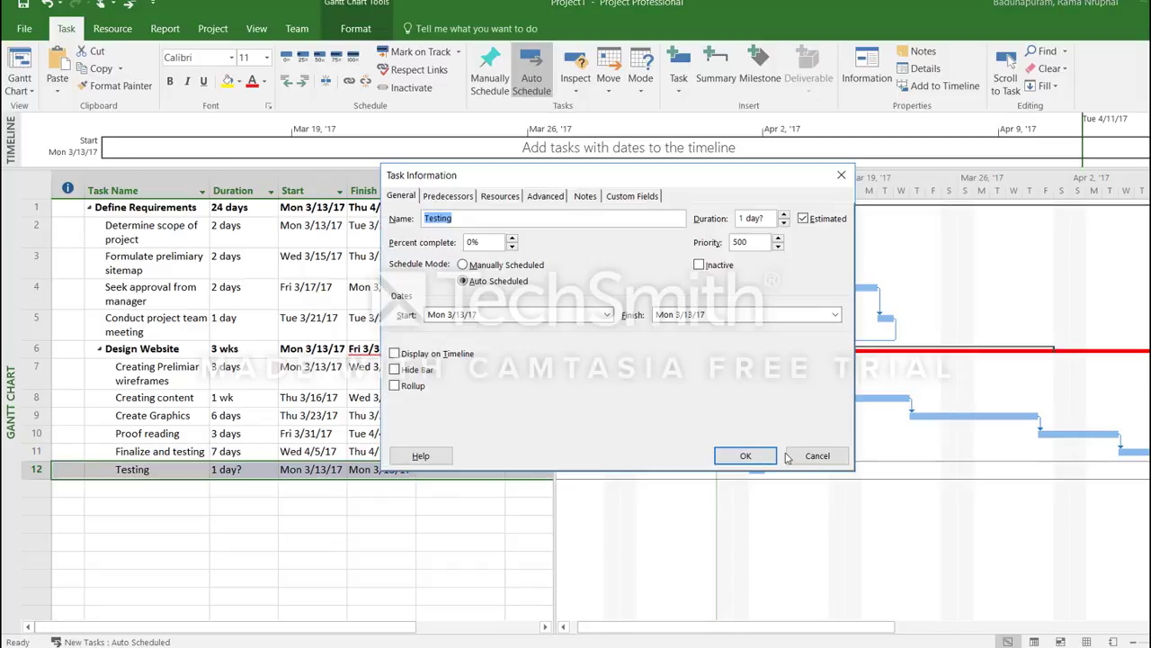
left_click(817, 457)
left_click(236, 475)
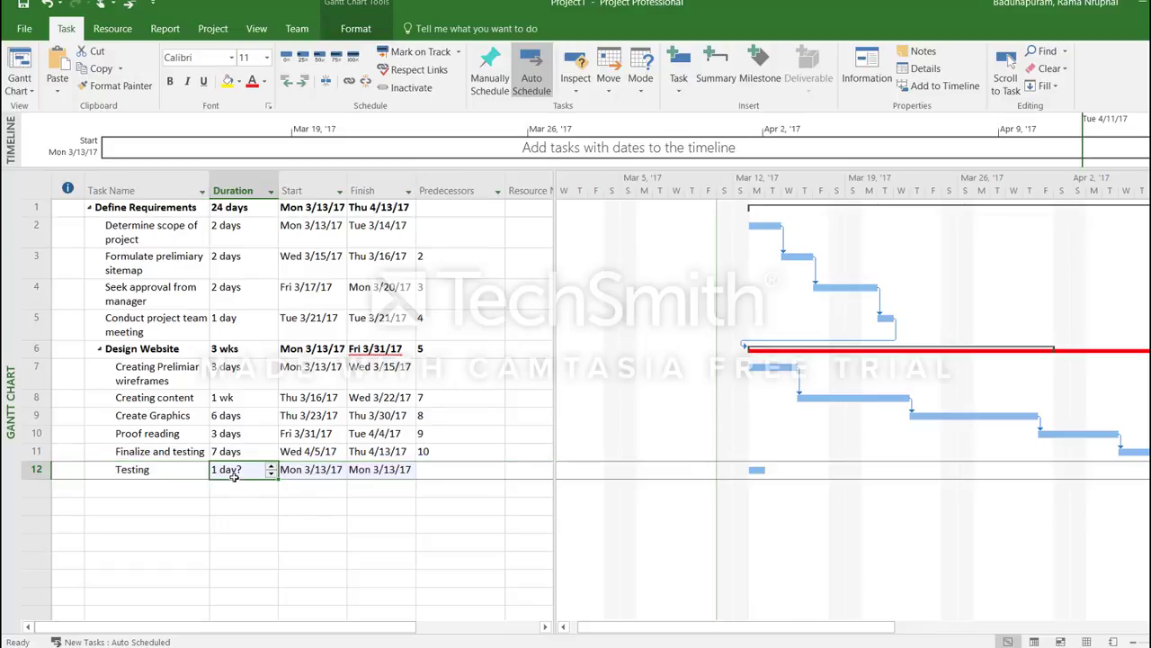
left_click(241, 470)
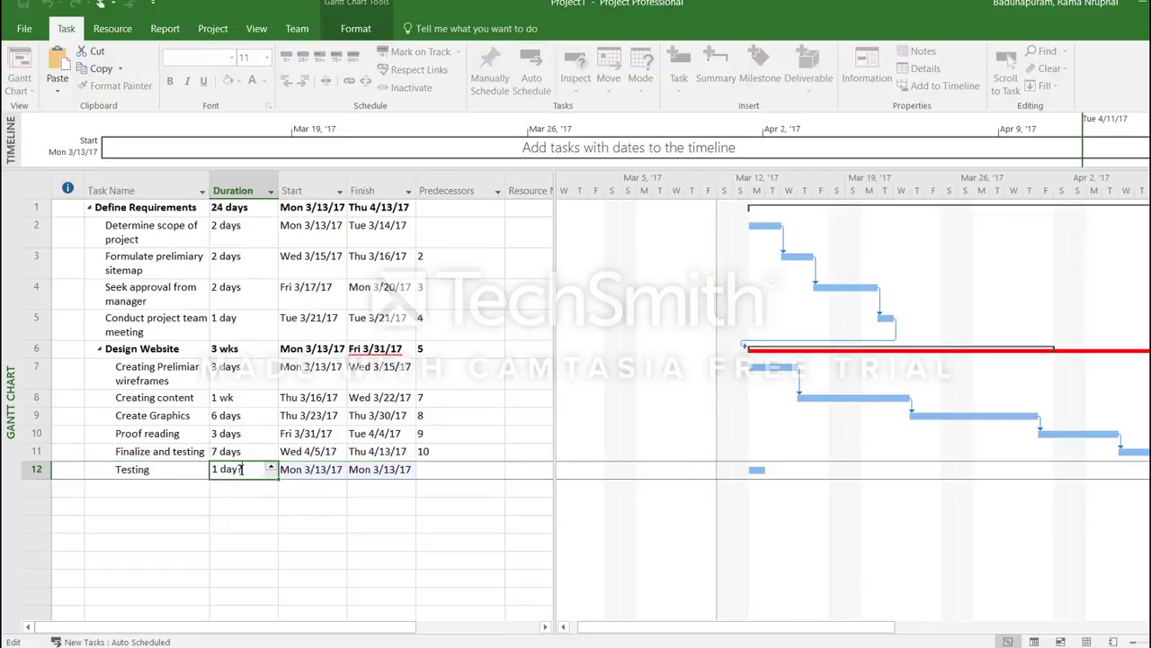
left_click_drag(241, 470, 210, 470)
type("1w")
key("BackSpace")
type("w")
key("Return")
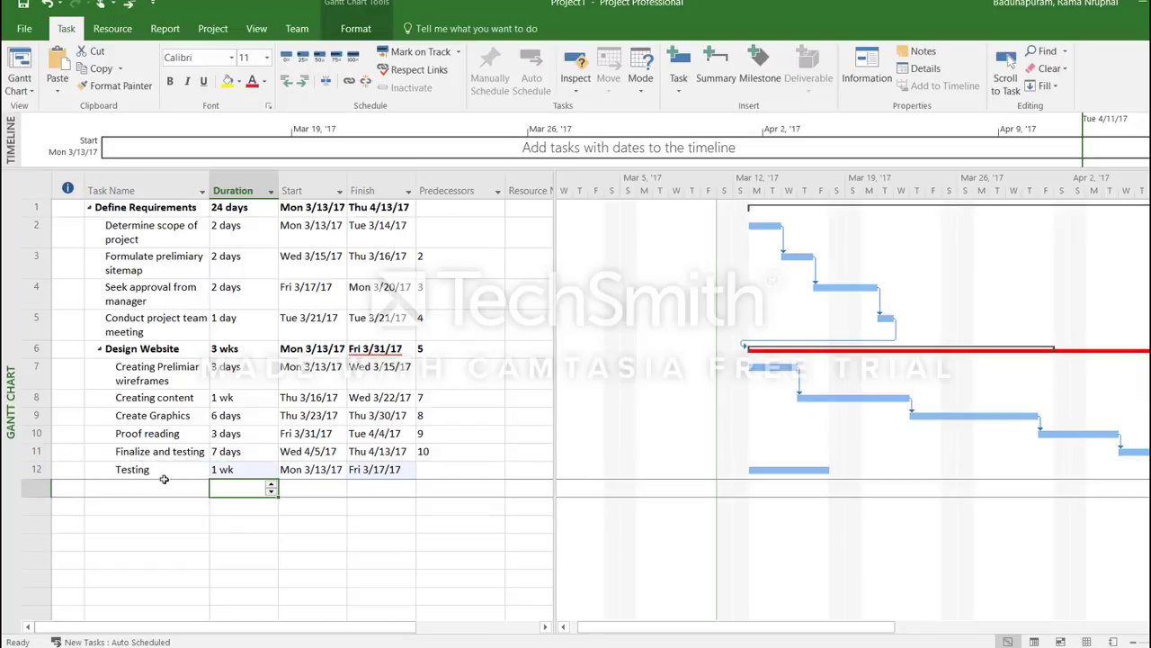
- Indent Testing beneath Finalize and testing, and indent Finalize and testing beneath Proof reading
left_click(155, 469)
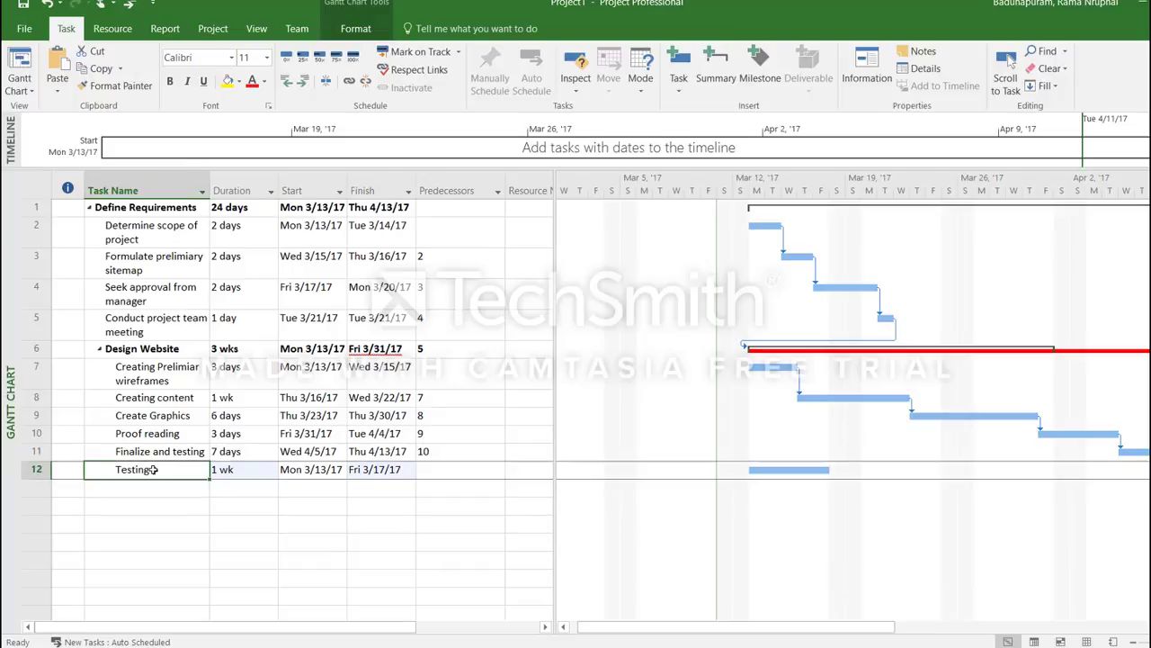
left_click(304, 83)
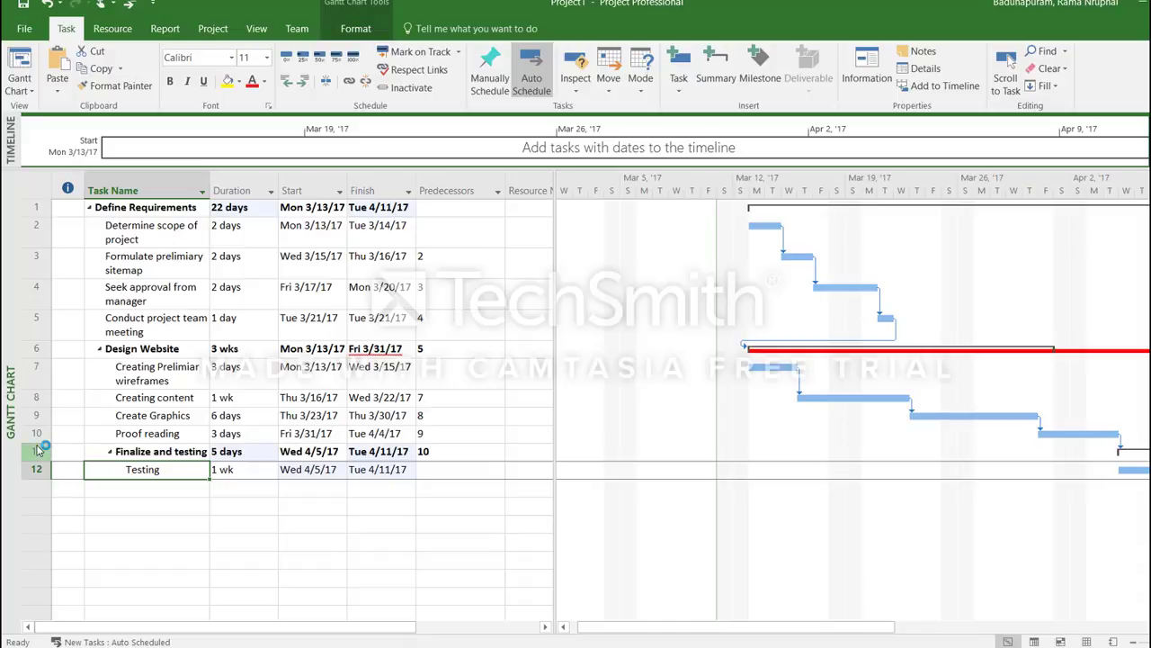
left_click(127, 451)
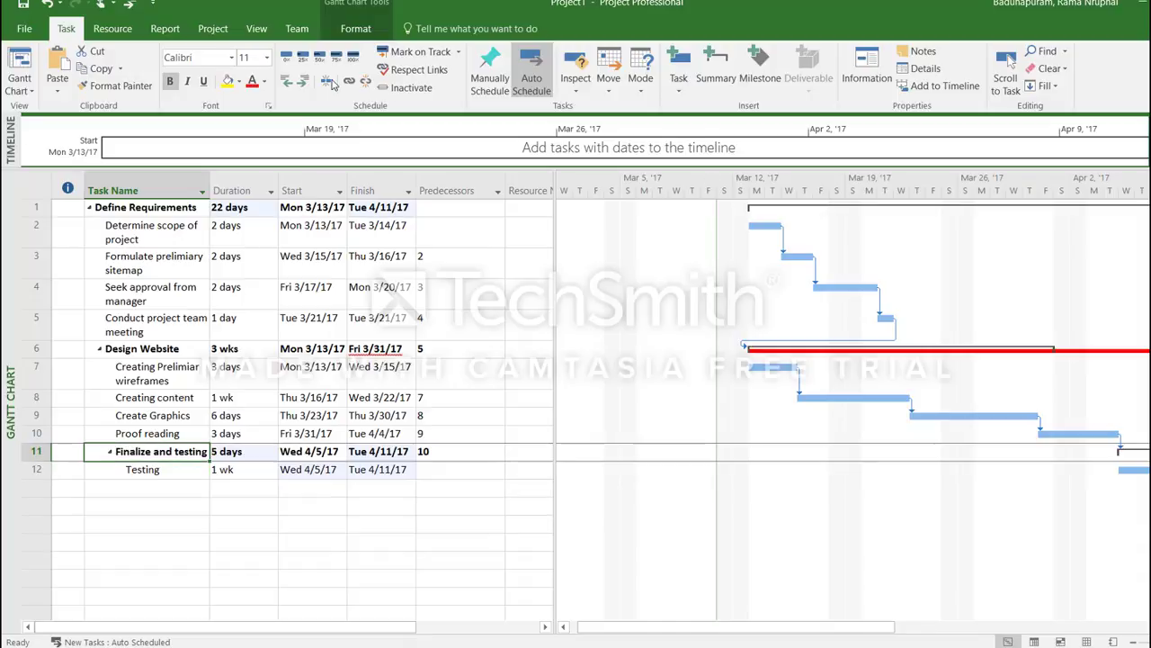
left_click(300, 83)
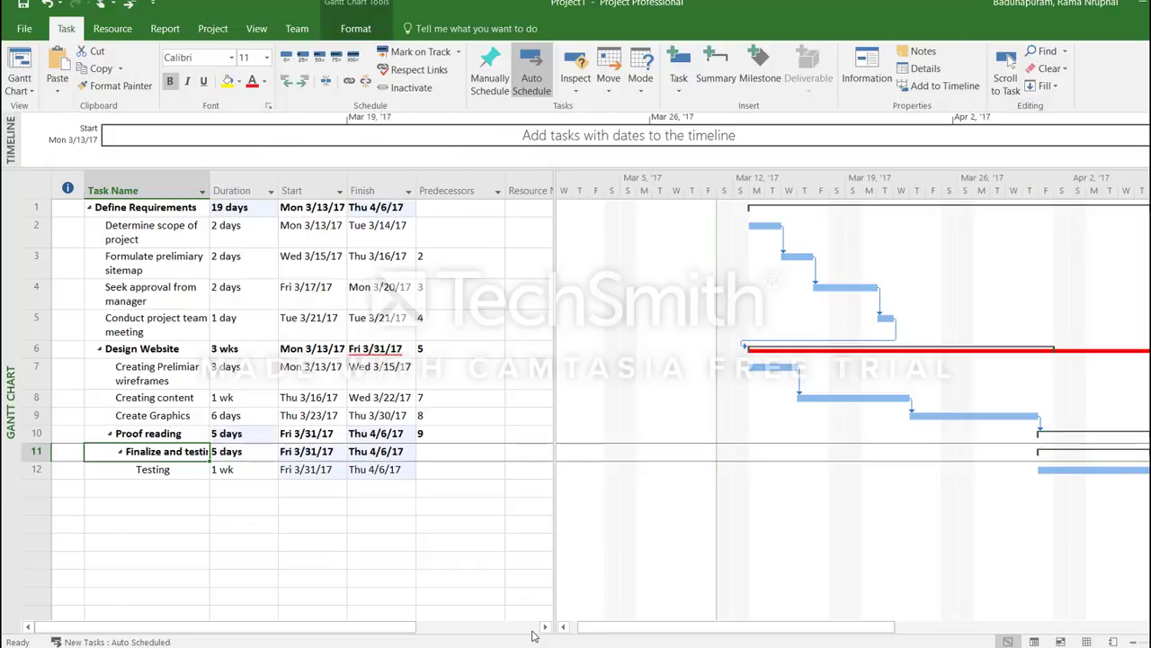
left_click(1048, 646)
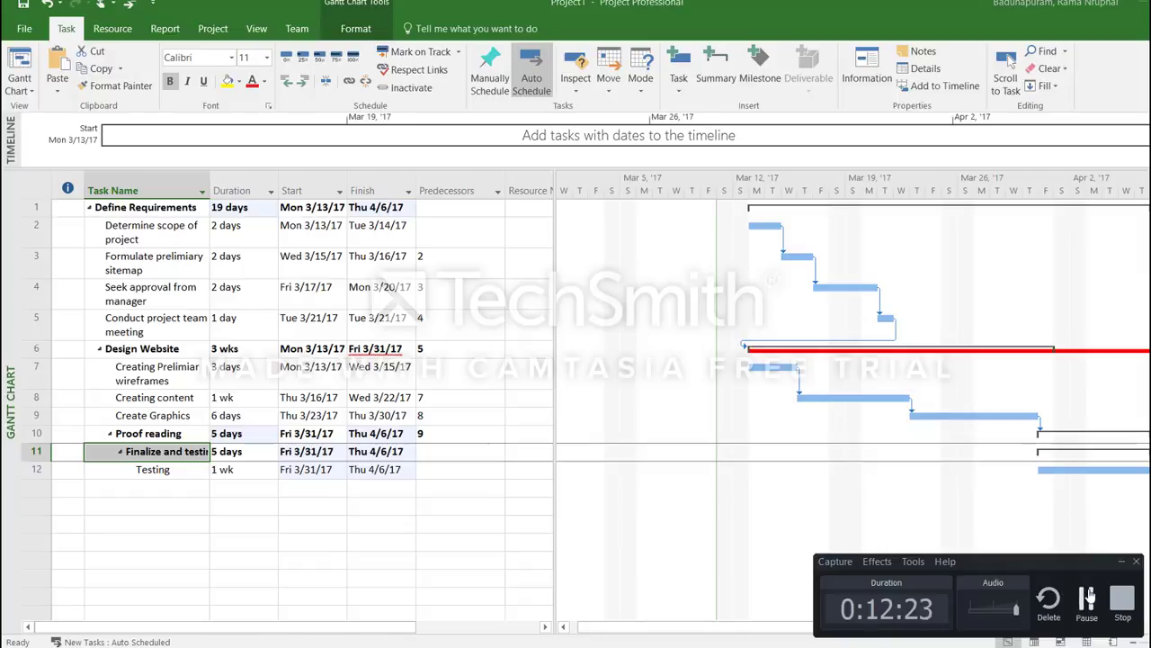
left_click(1087, 595)
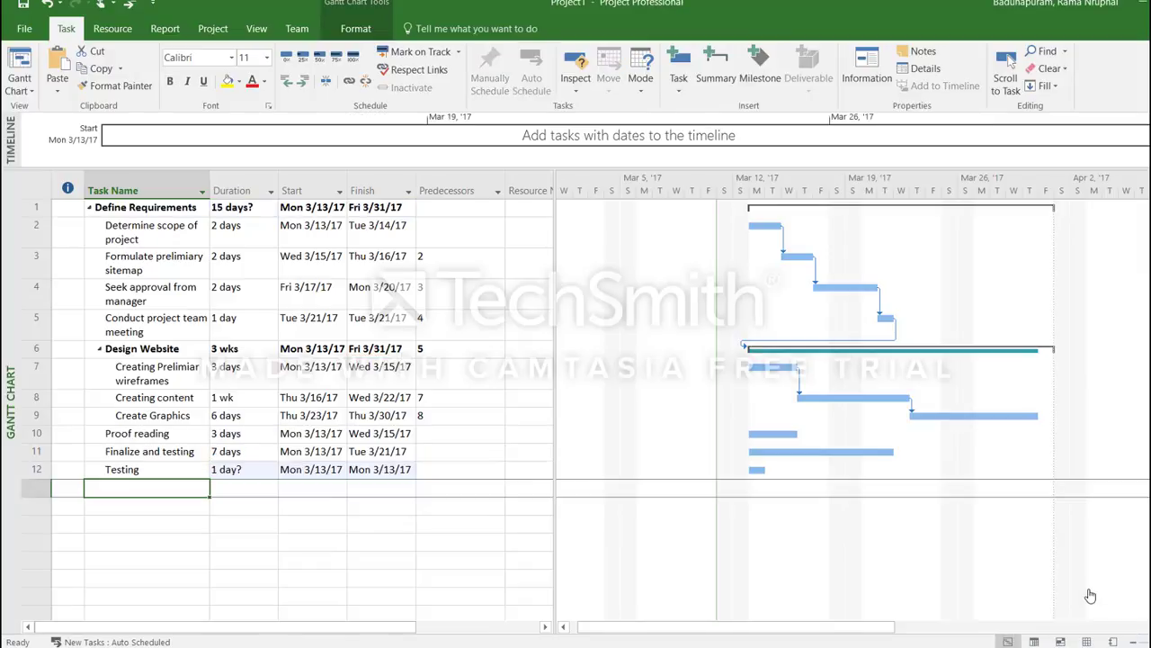
- Set the duration of the Testing task in row 12 to 7 days
left_click(245, 469)
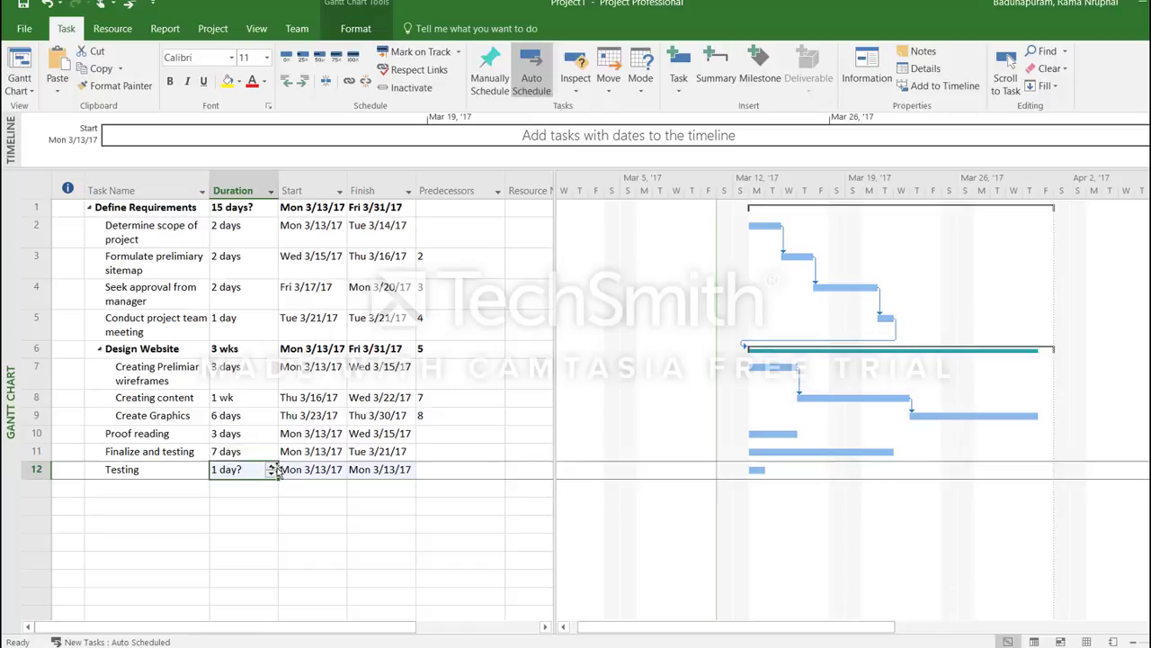
left_click(271, 467)
left_click(271, 467)
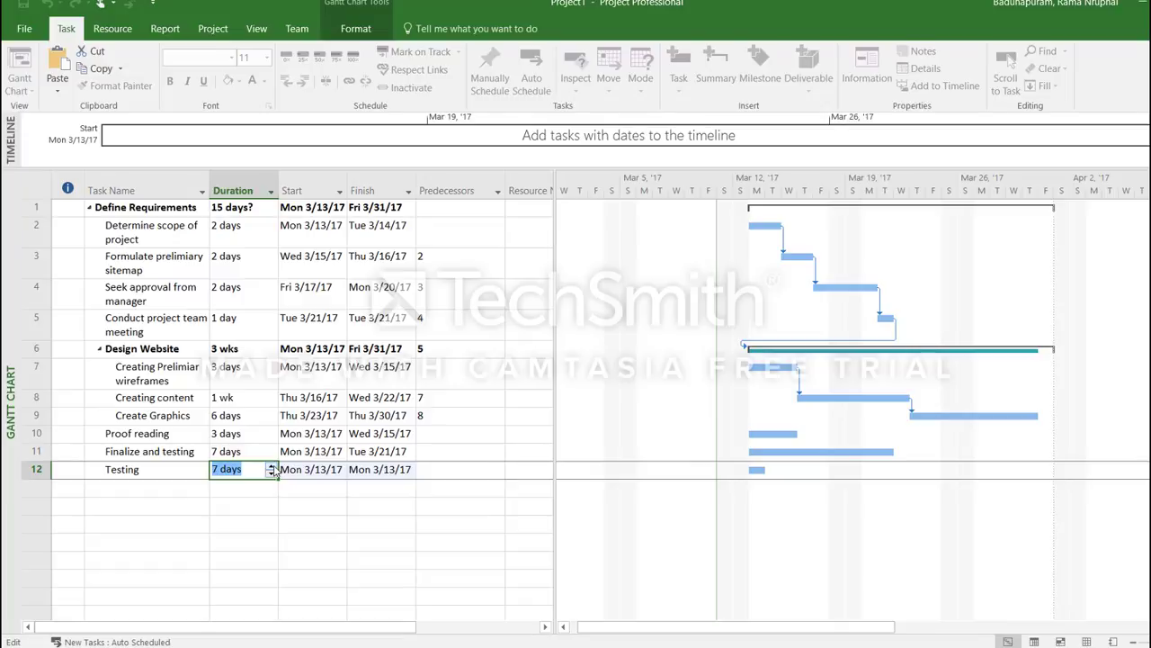
left_click(155, 491)
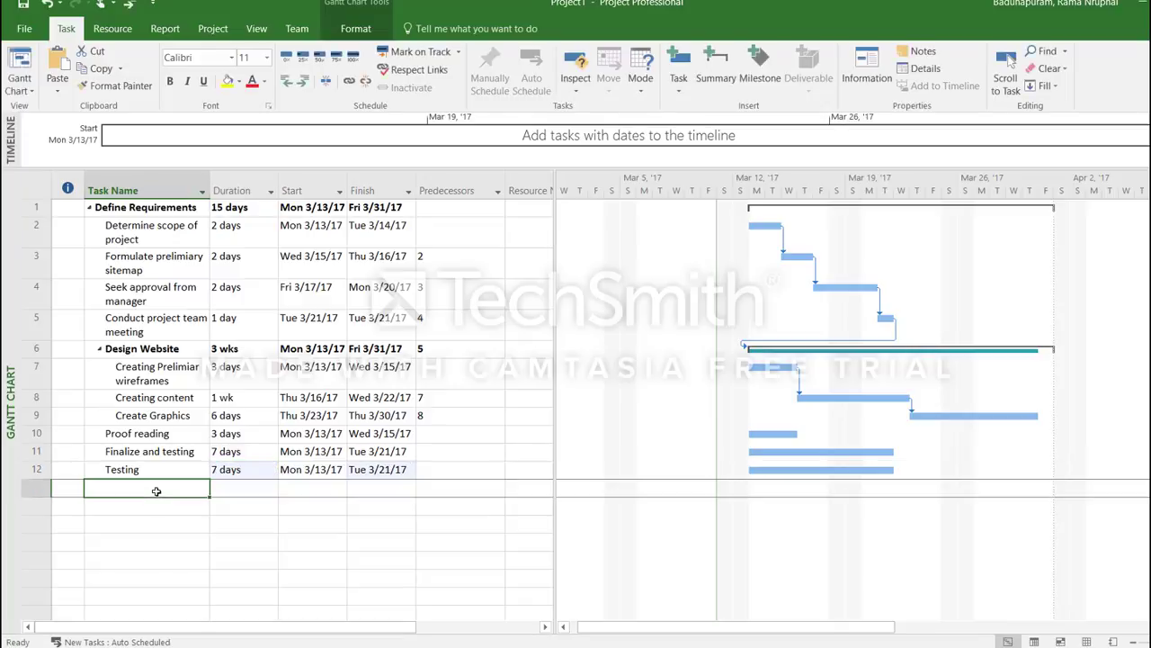
- Add a task named "Front end testing" in row 13, below Testing
left_click(157, 491)
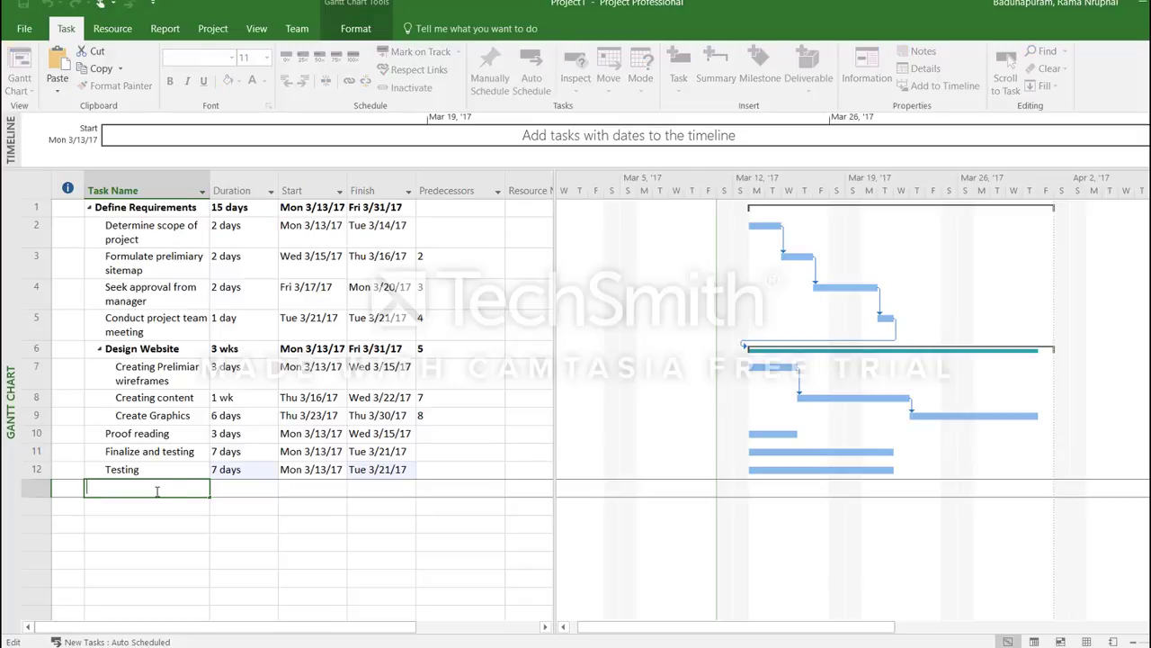
type("Front end tesing")
key("BackSpace")
key("BackSpace")
key("BackSpace")
type("ting")
- Set the duration of the Front end testing task to 3 days
left_click(248, 487)
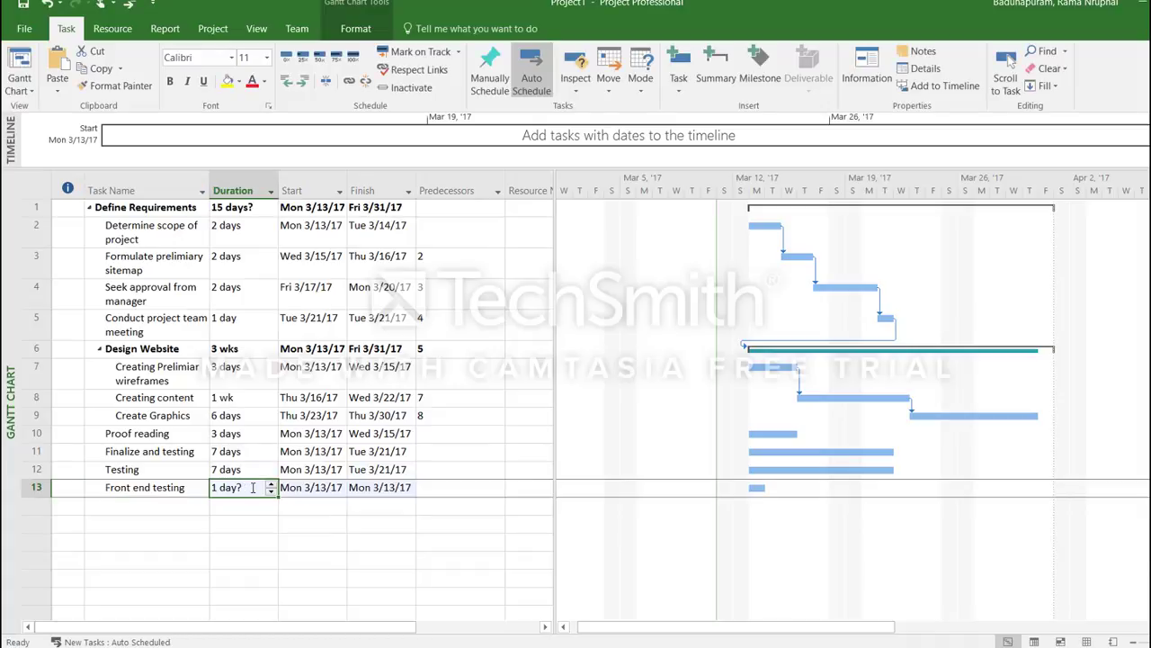
left_click(269, 483)
left_click(270, 483)
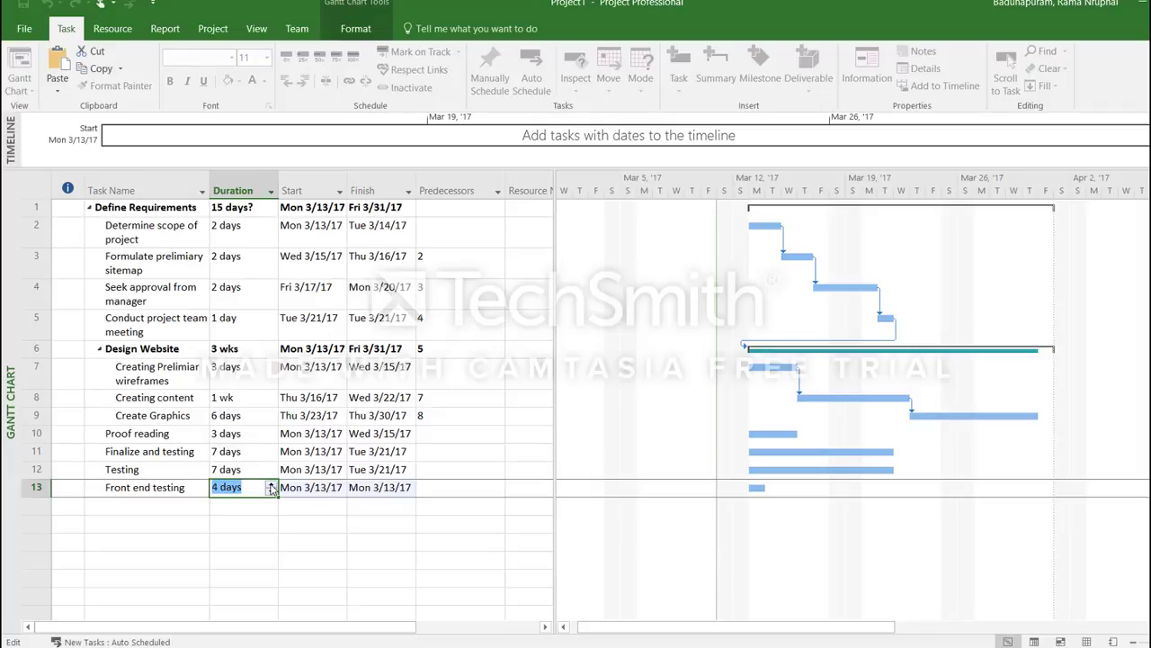
left_click(270, 483)
left_click(270, 490)
- Add a task named "Back end testing" in row 14, below Front end testing
left_click(145, 511)
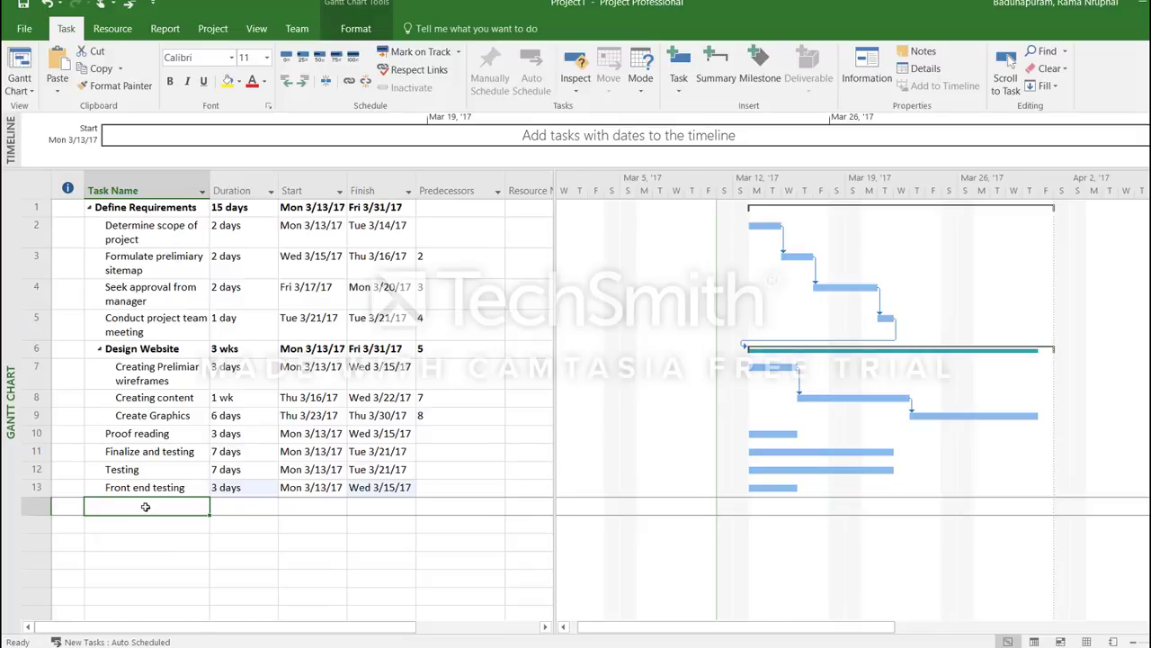
type("Bac")
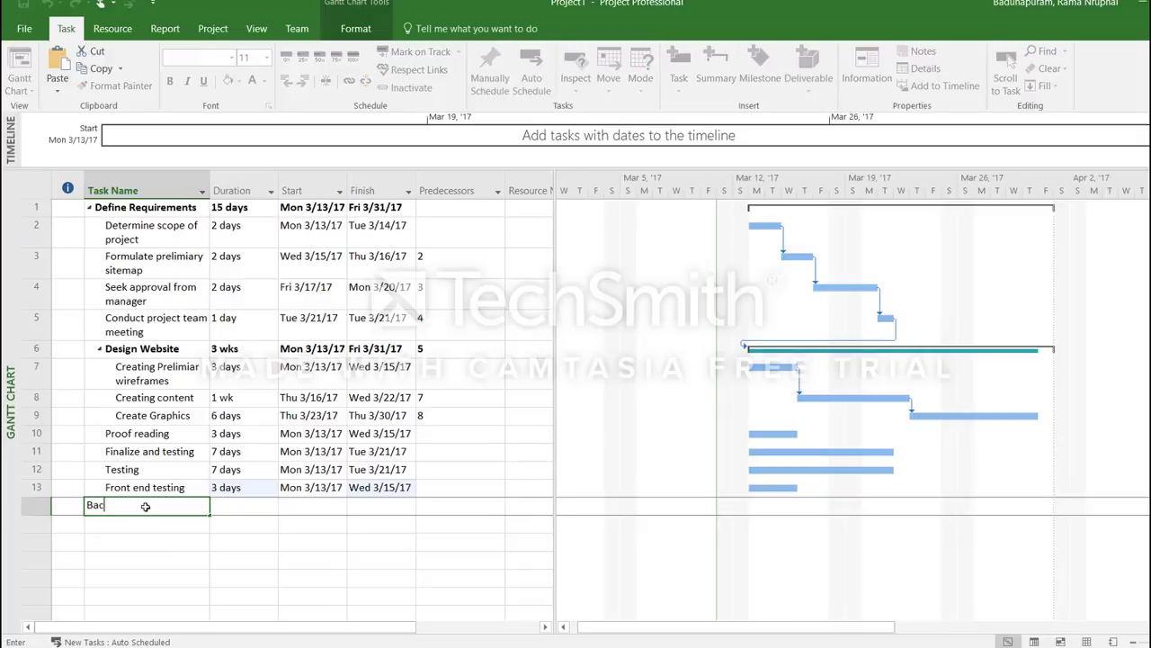
type("k end testing")
key("Return")
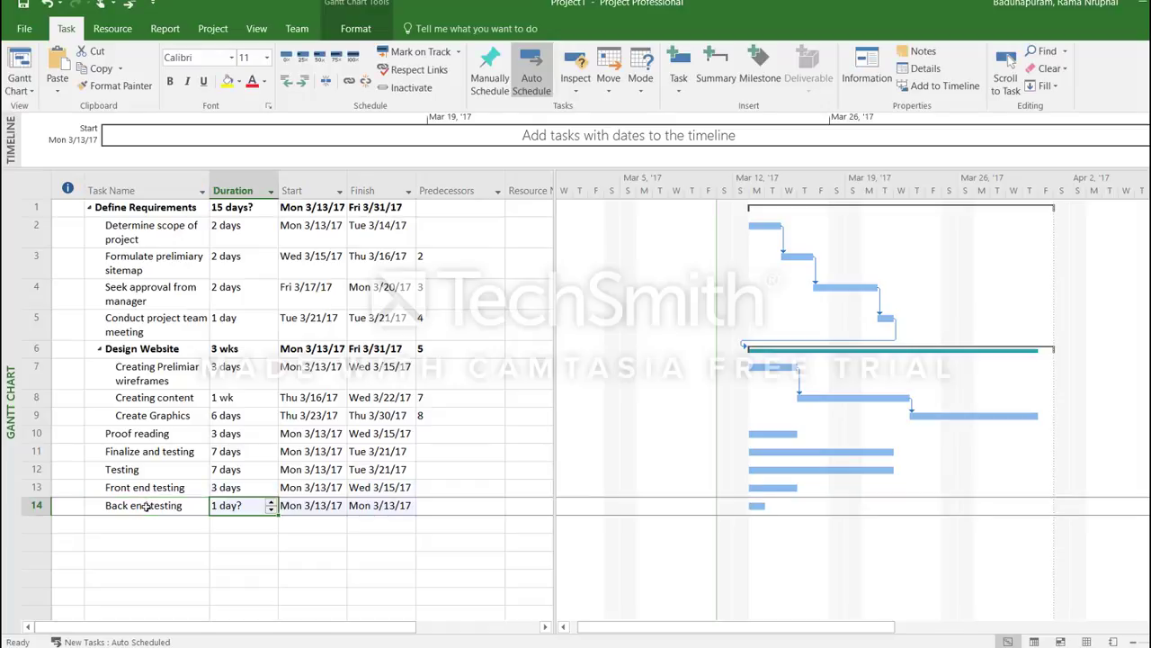
- Set the duration of the Back end testing task to 4 days
left_click(270, 503)
left_click(270, 503)
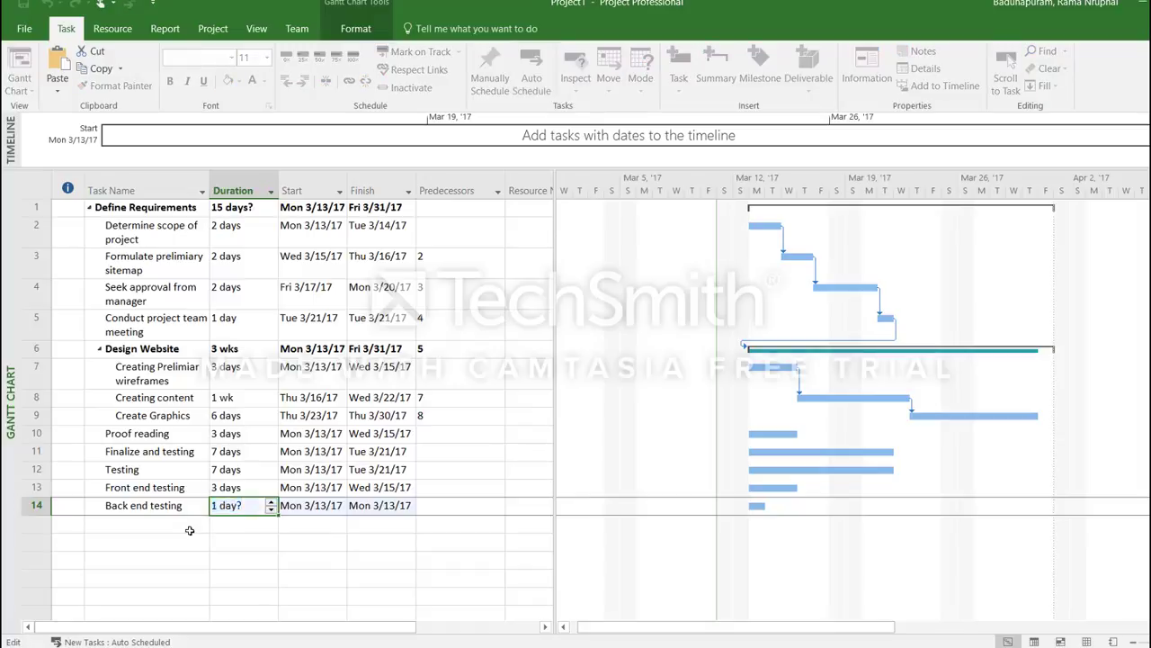
left_click(189, 531)
- Indent Front end testing and Back end testing as subtasks beneath Testing
left_click(184, 505)
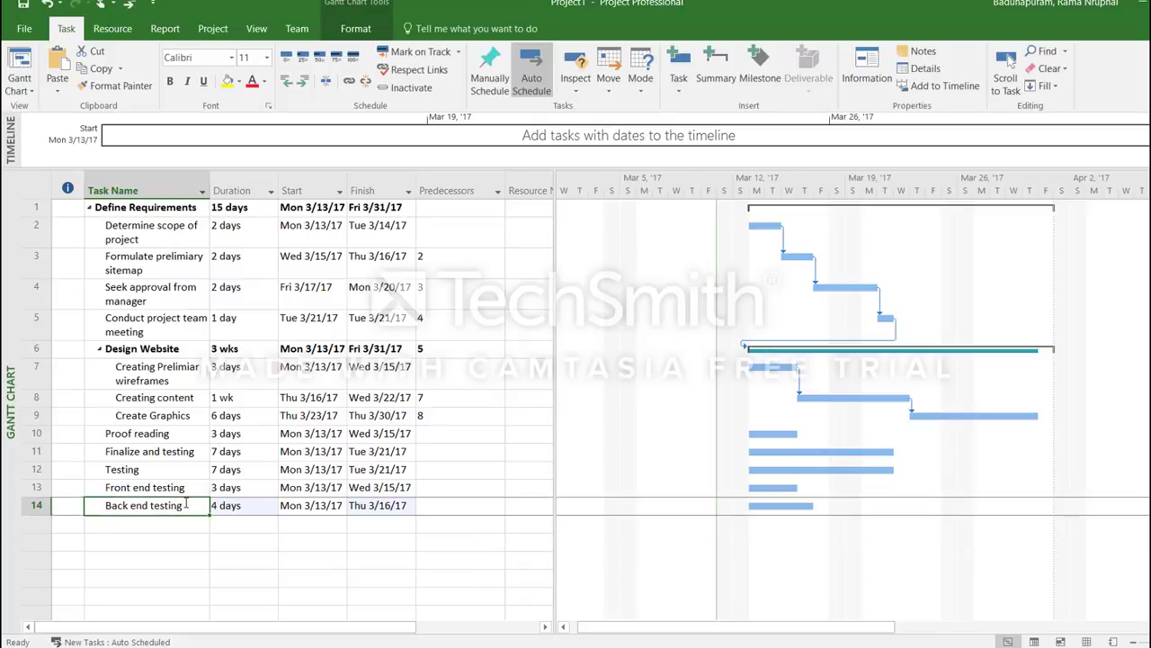
left_click_drag(182, 506, 154, 488)
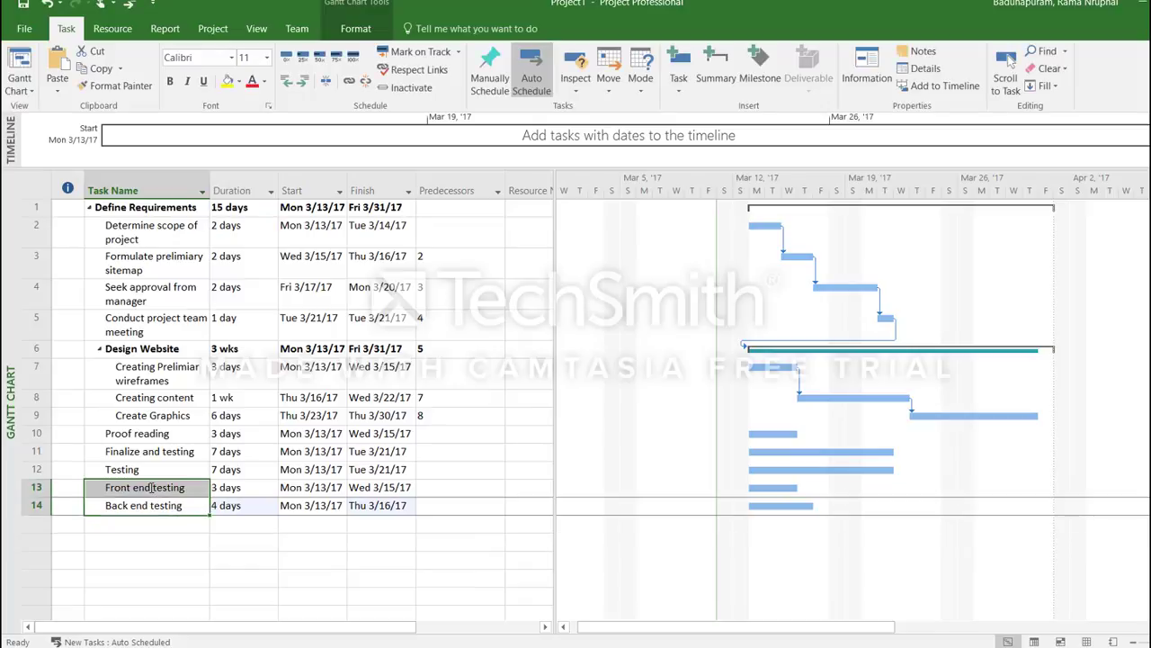
left_click(306, 82)
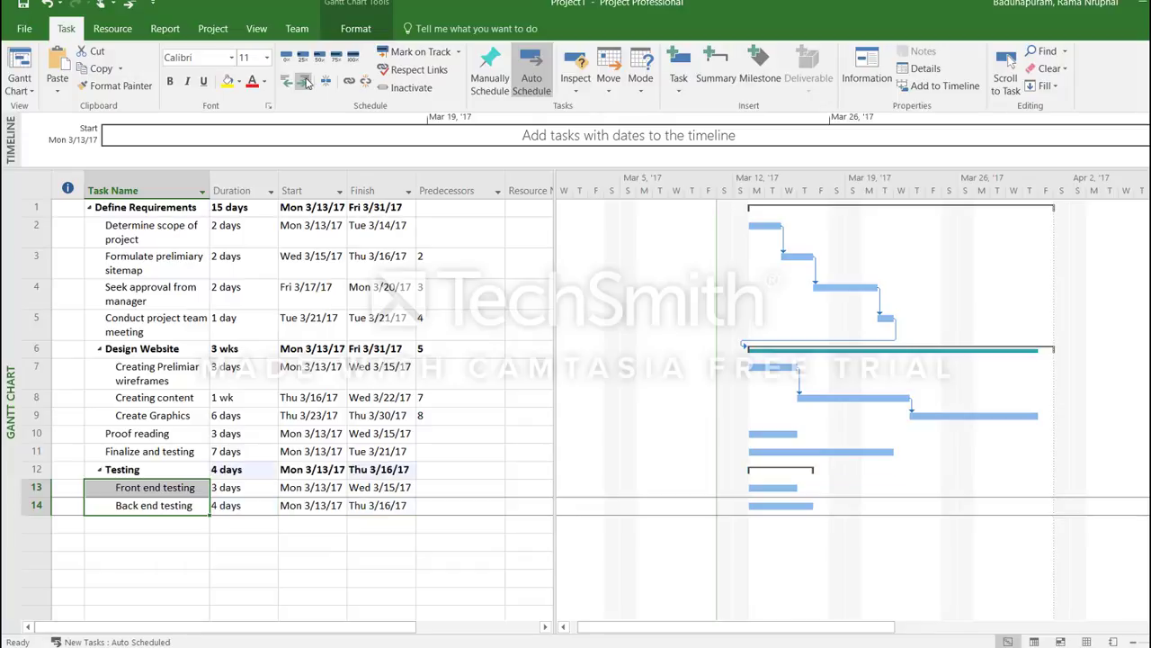
- Add a task named "Implementation" in row 15, below Back end testing
left_click(152, 526)
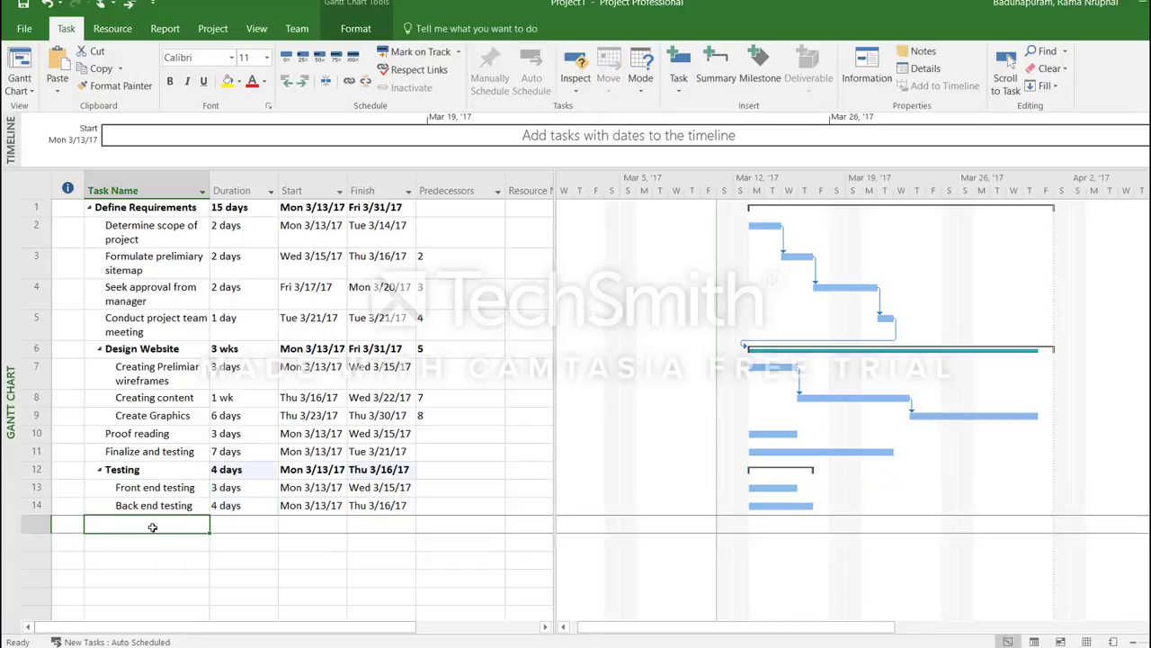
type("Im")
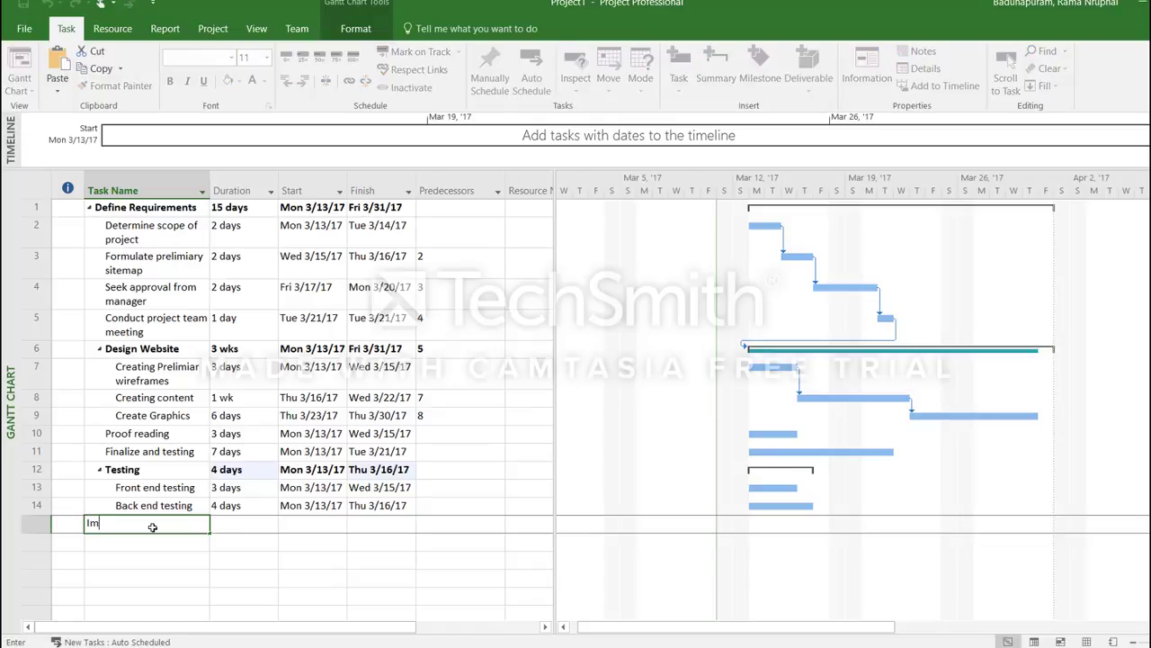
type("plementation")
- Set the duration of the Implementation task to 3 days
left_click(252, 523)
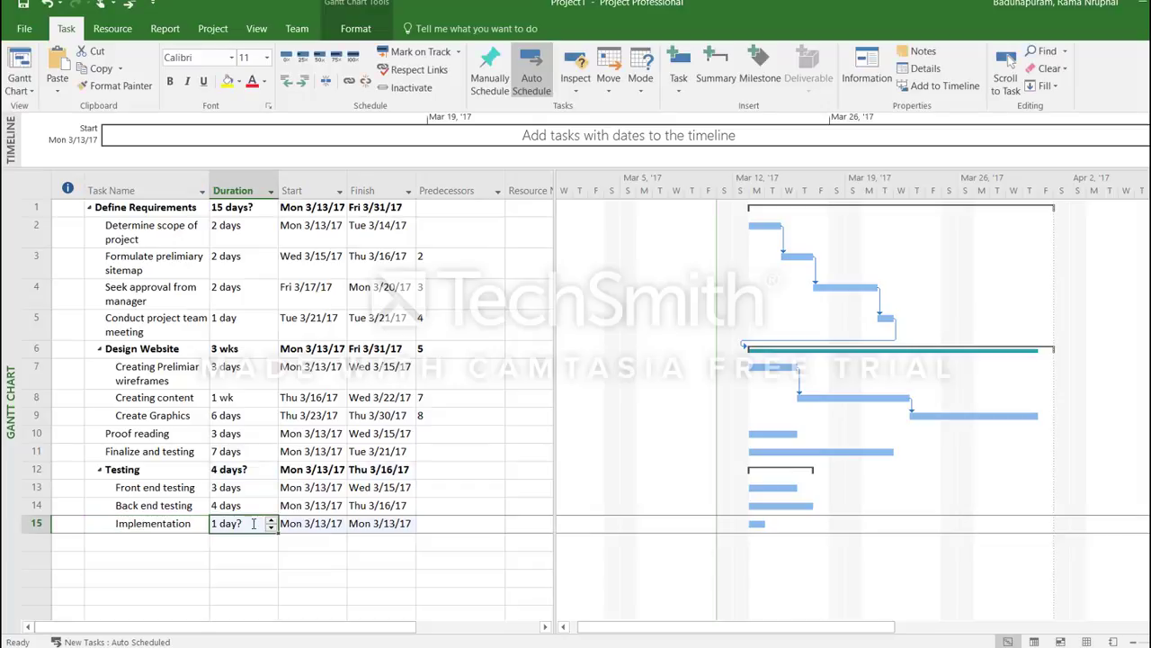
left_click(271, 520)
left_click(271, 520)
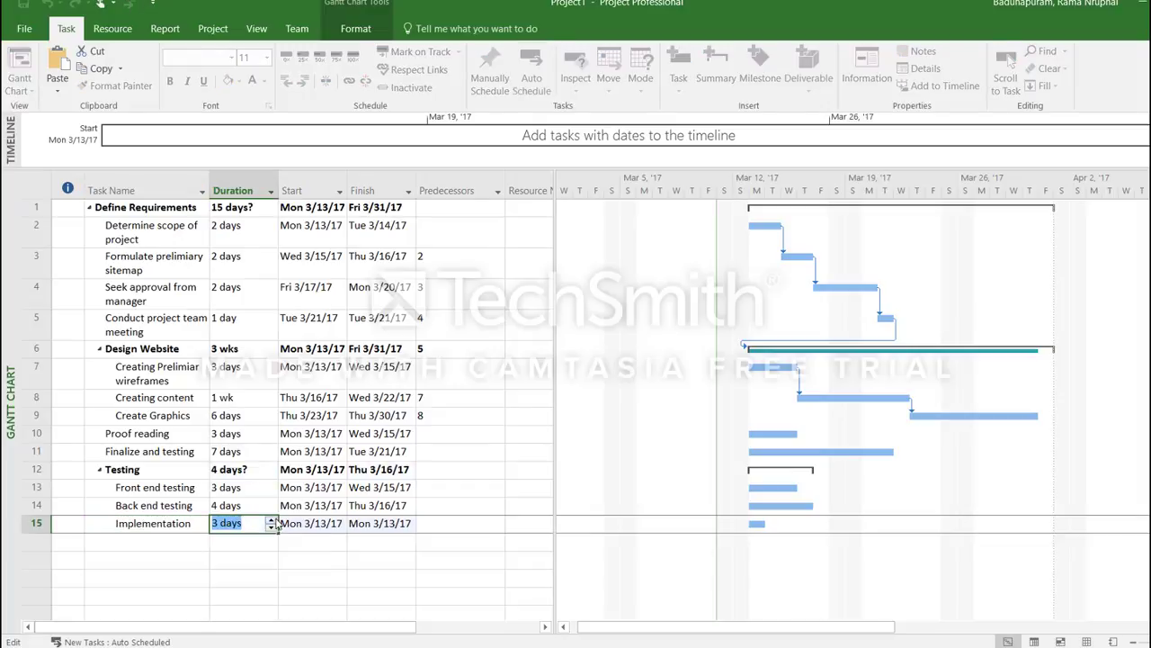
left_click(252, 541)
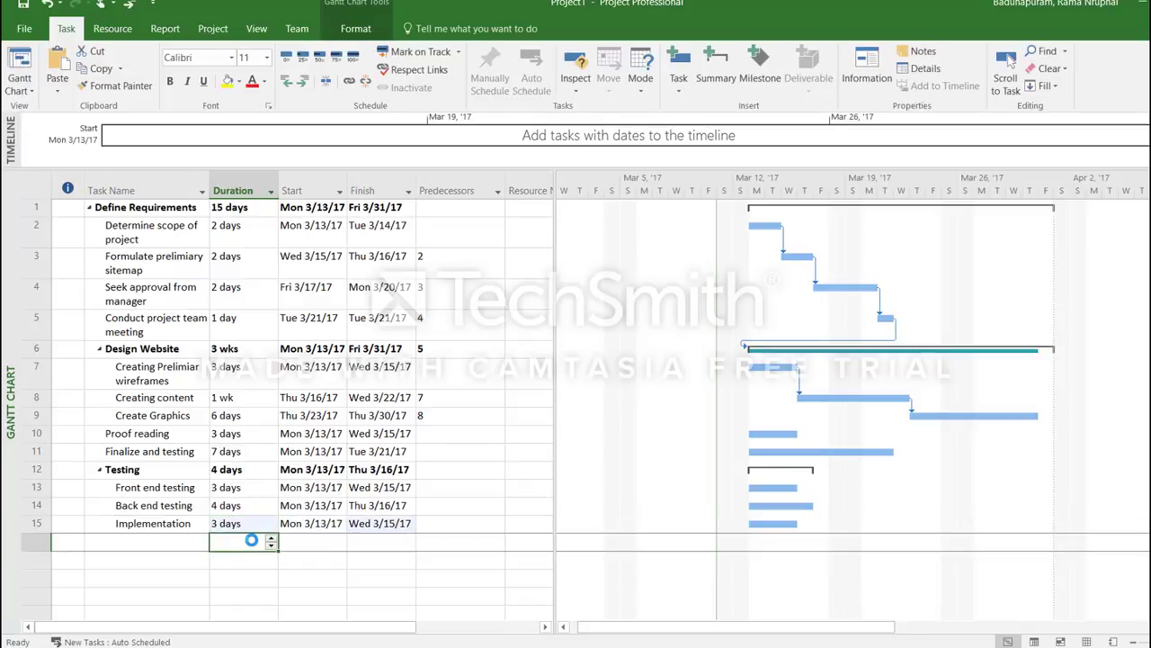
left_click(142, 529)
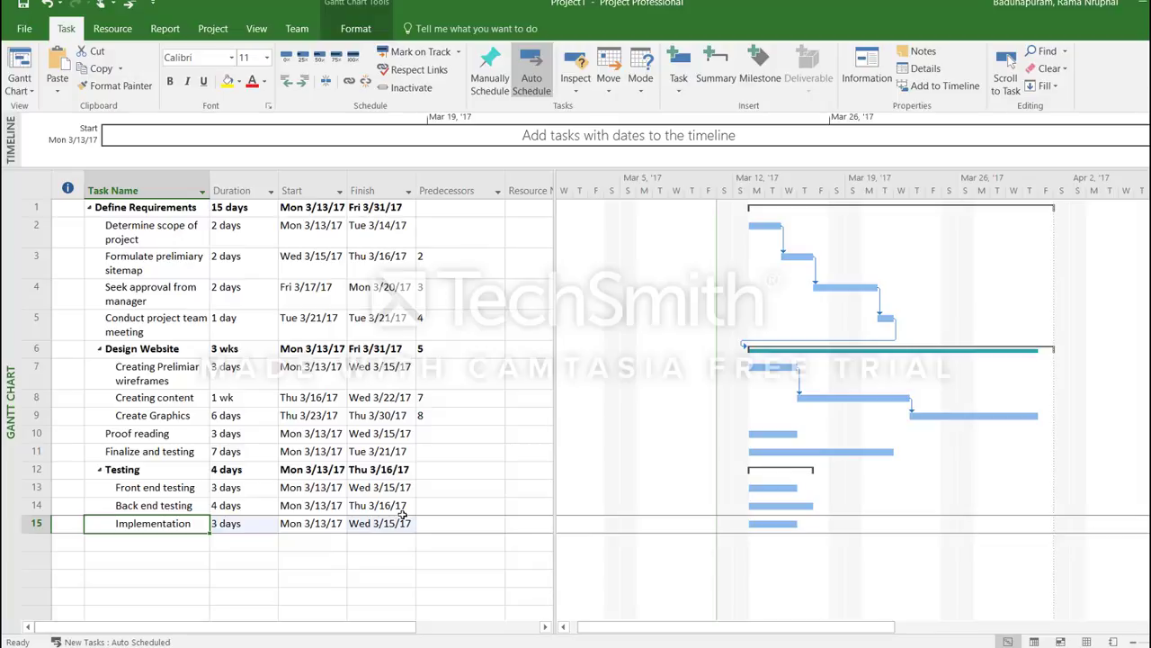
- Change the Predecessors column of the task table into a Resource Names column
left_click(486, 189)
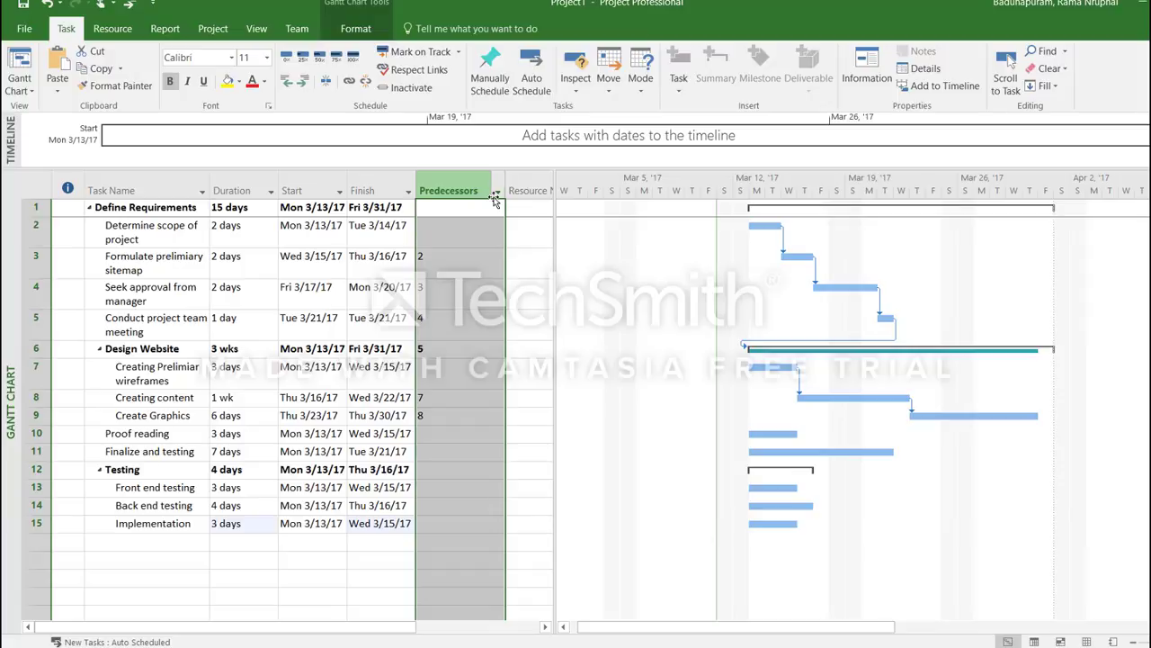
left_click(473, 187)
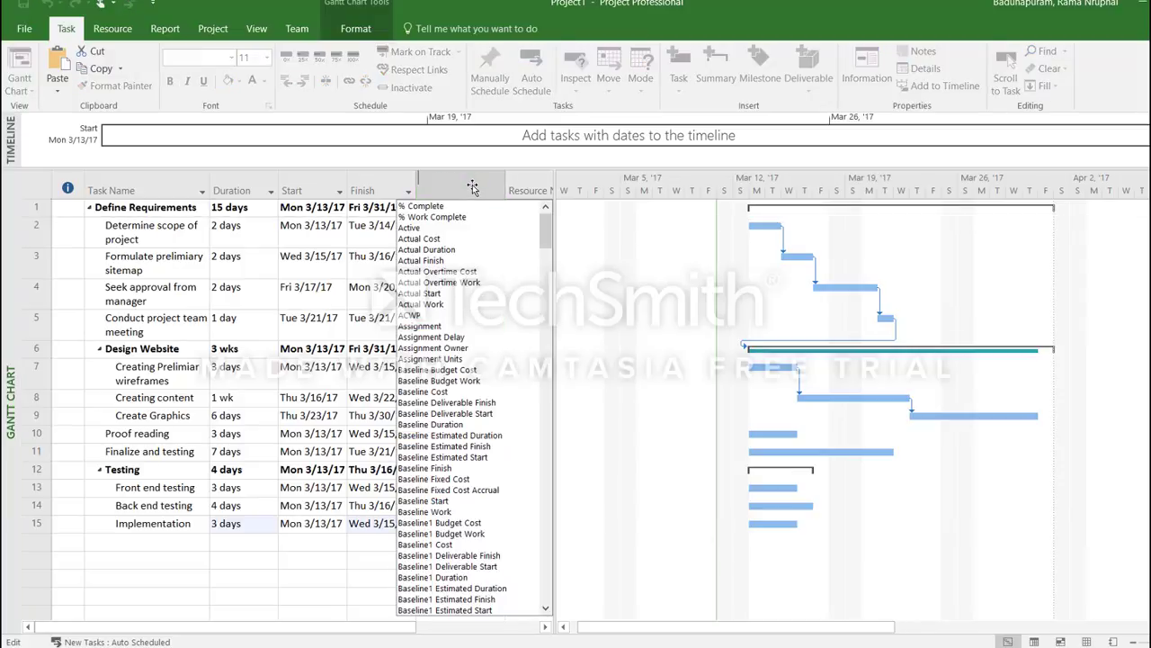
type("resource Group")
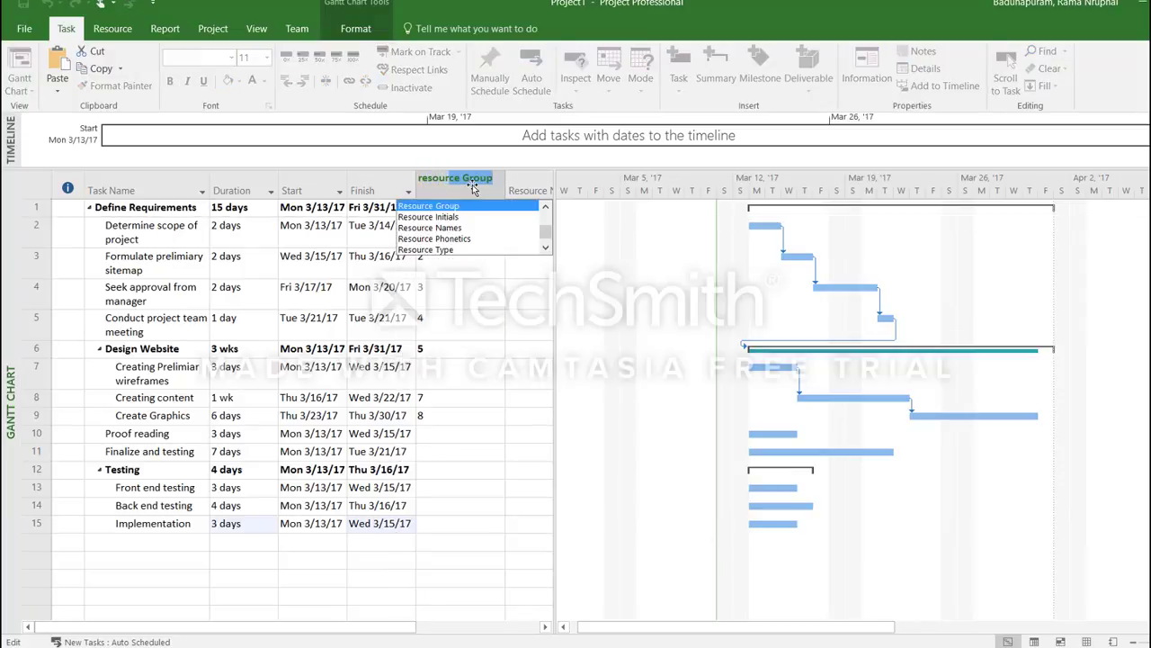
key("Down")
key("Down")
key("Return")
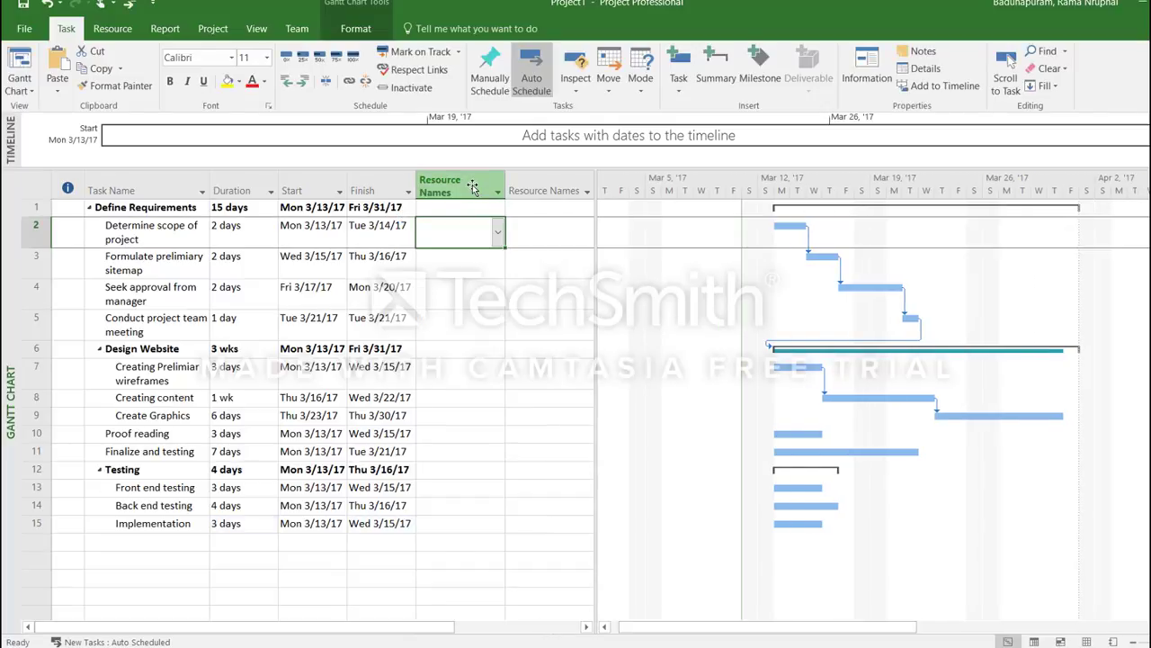
left_click(457, 214)
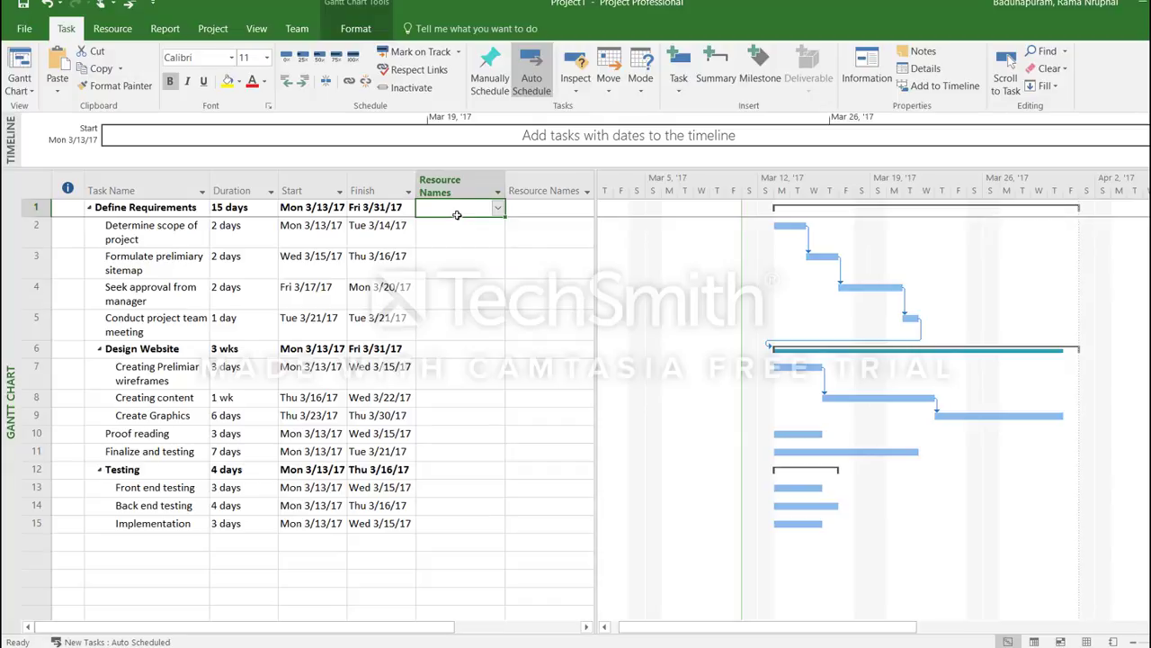
- Switch to the Resource Sheet view and add a resource named "Web Developer" in the first row
left_click(257, 29)
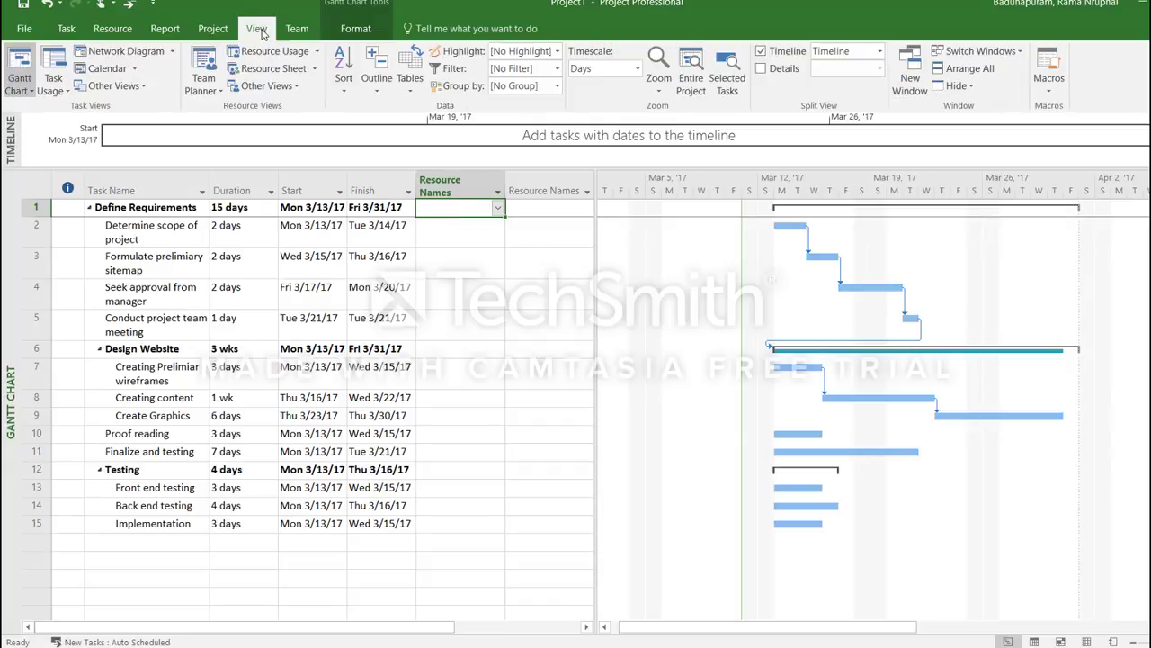
left_click(248, 76)
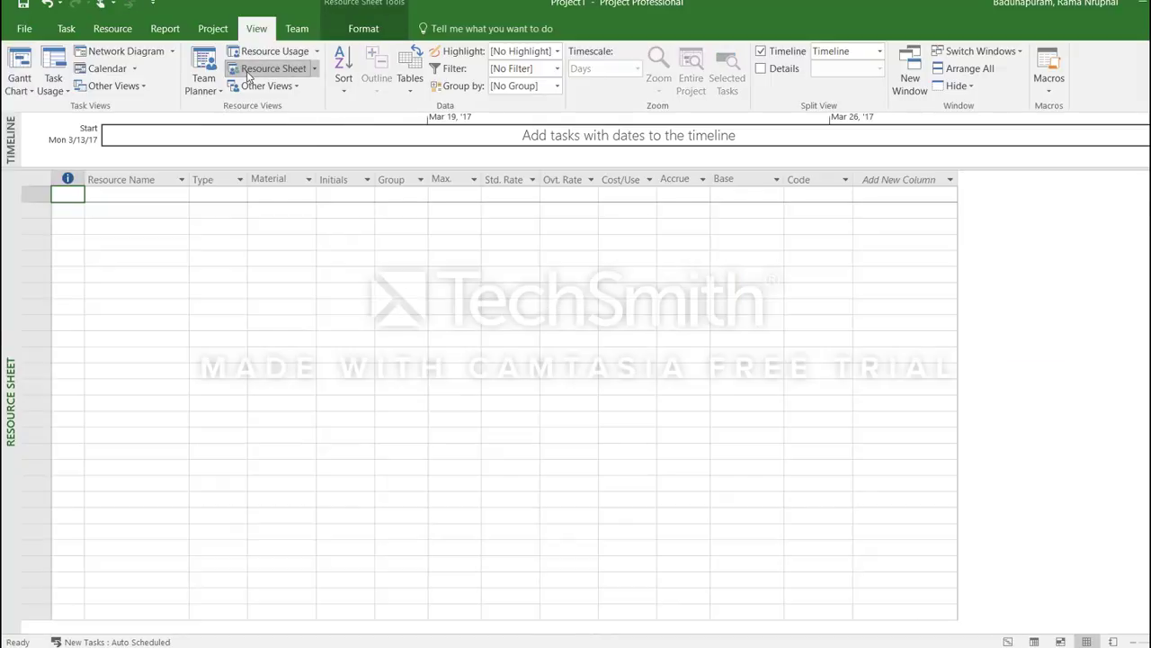
left_click(104, 196)
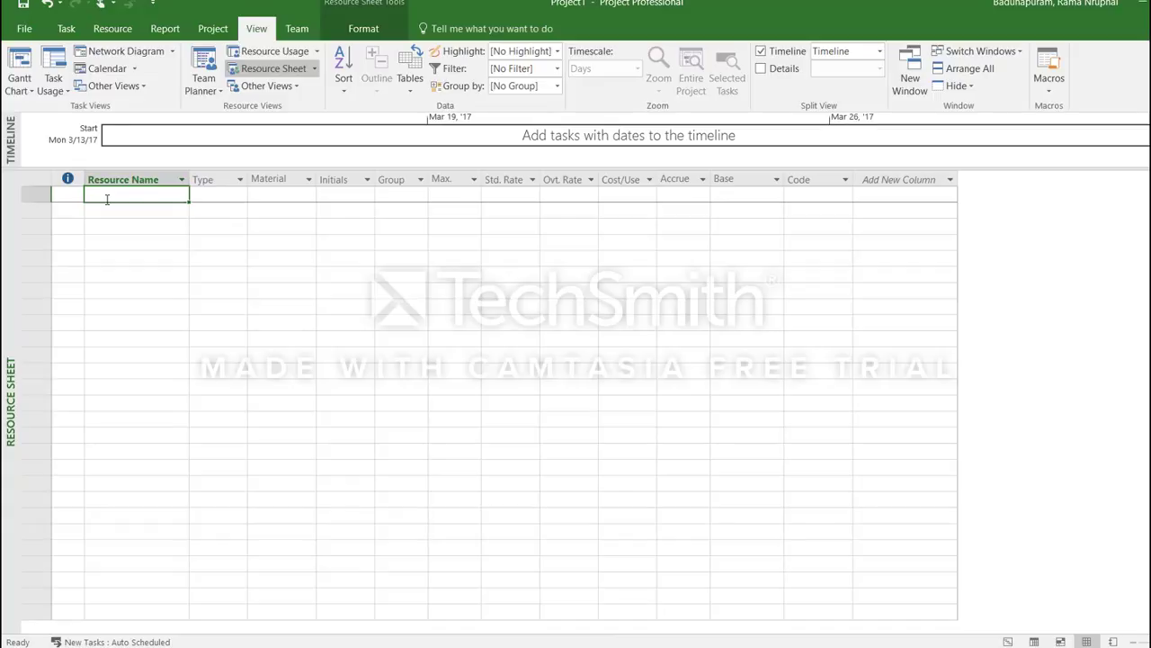
type("Web D")
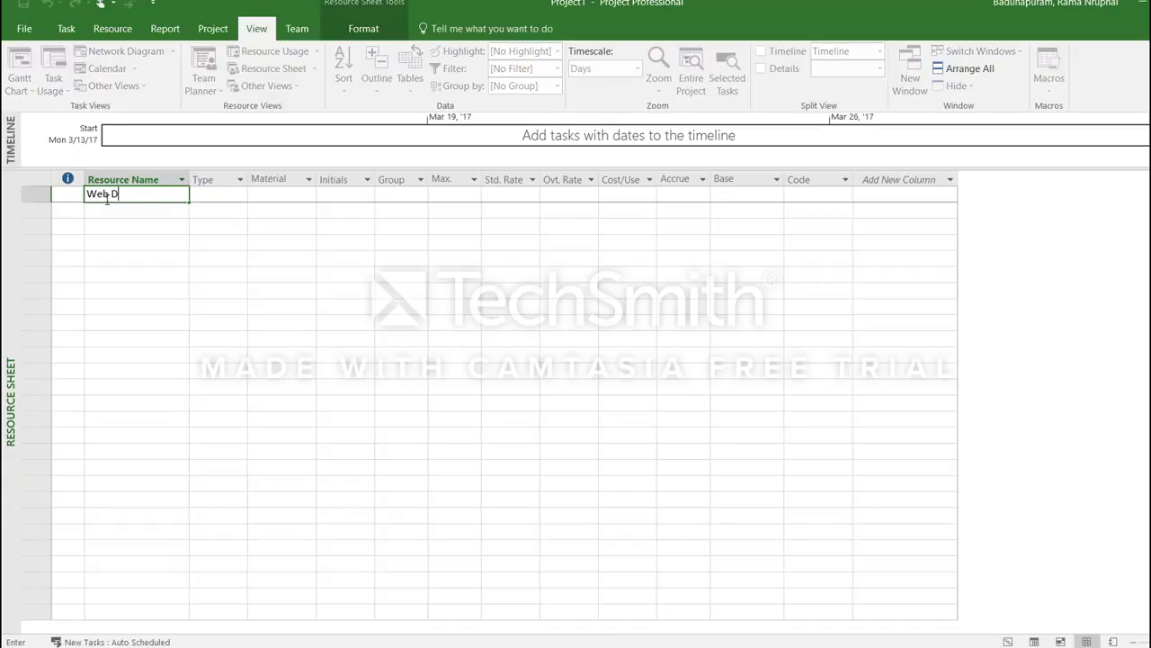
type("eveloper")
left_click(117, 211)
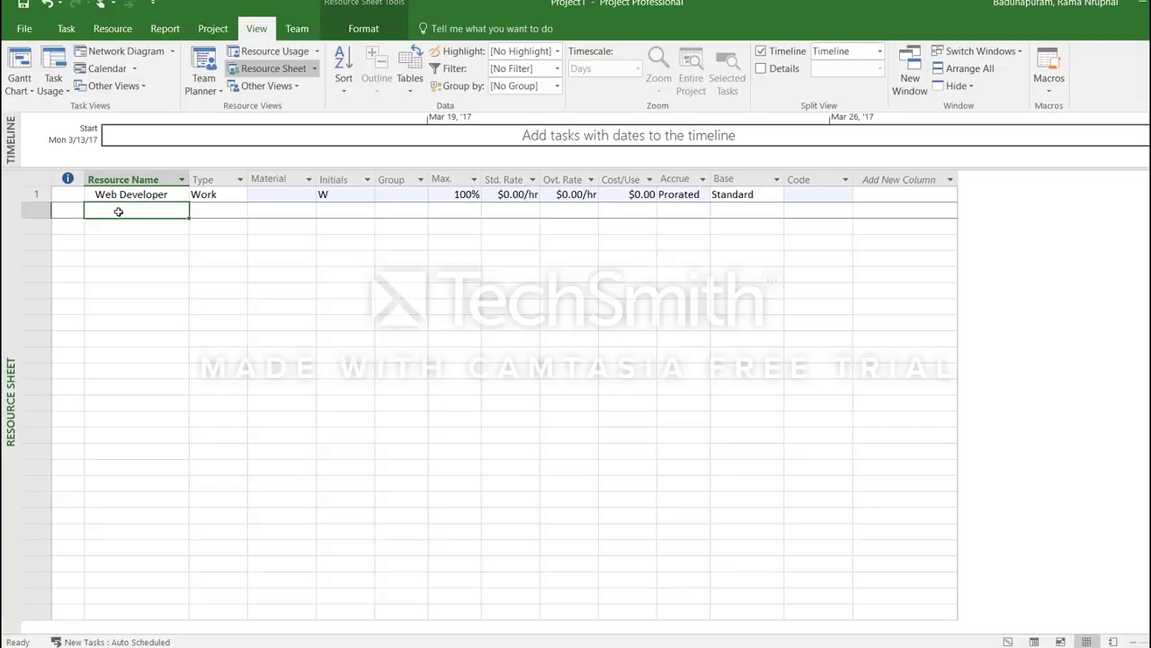
left_click(510, 205)
double_click(511, 205)
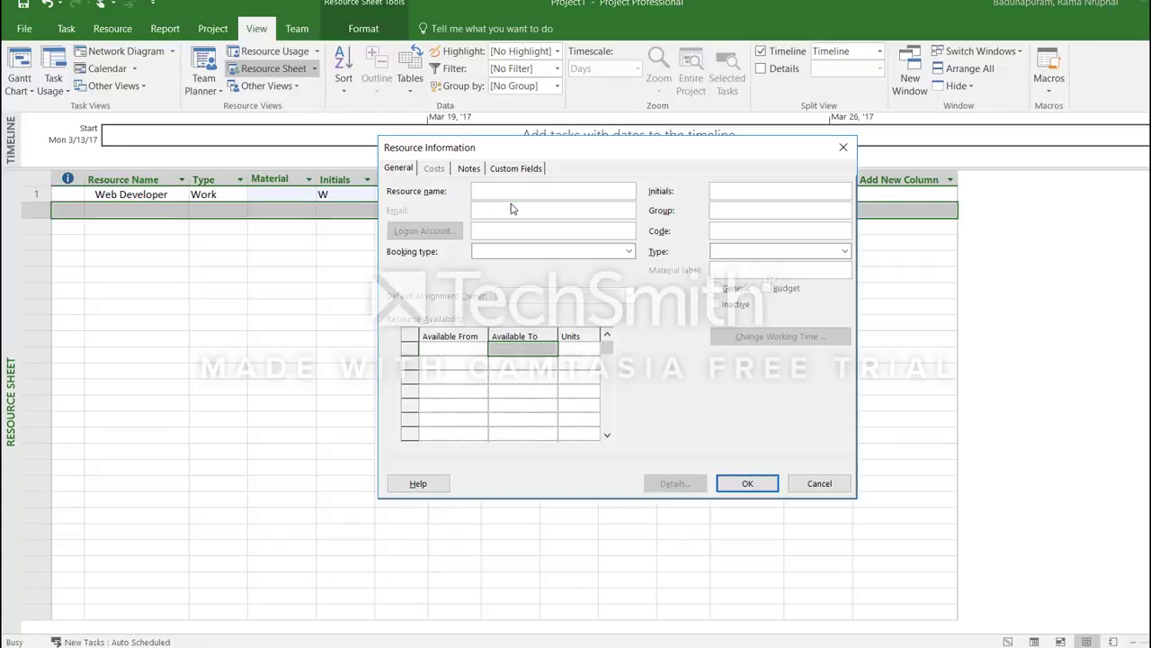
key("Escape")
- Set the standard rate of the Web Developer resource to $120/h in its default cost rate table
double_click(522, 195)
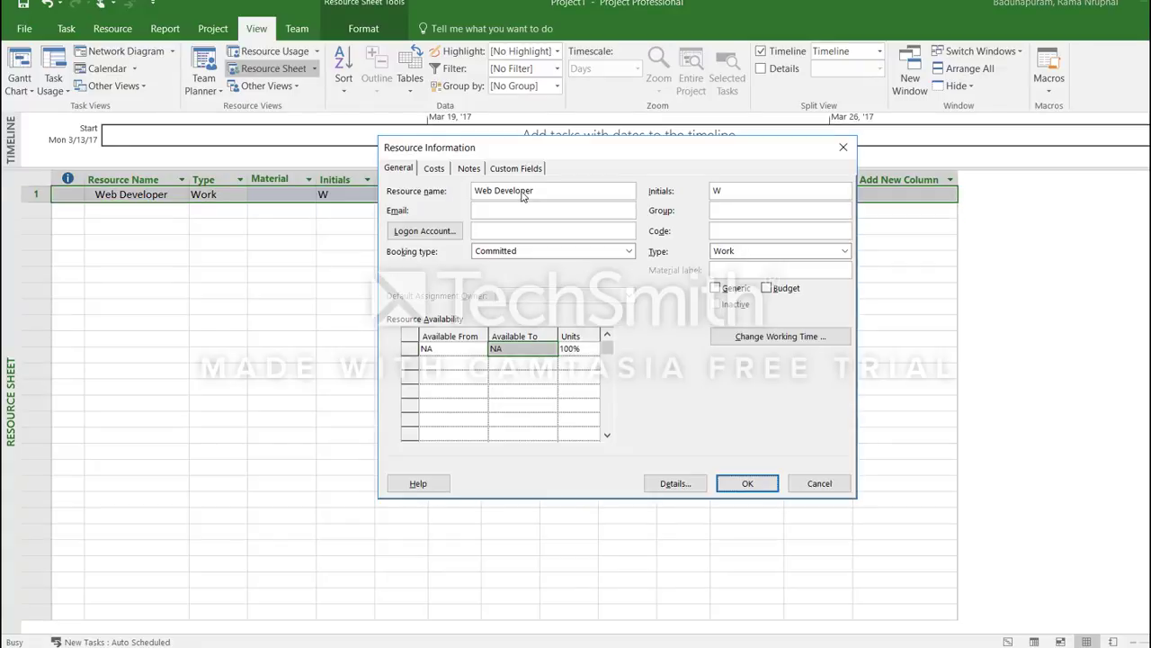
left_click(432, 170)
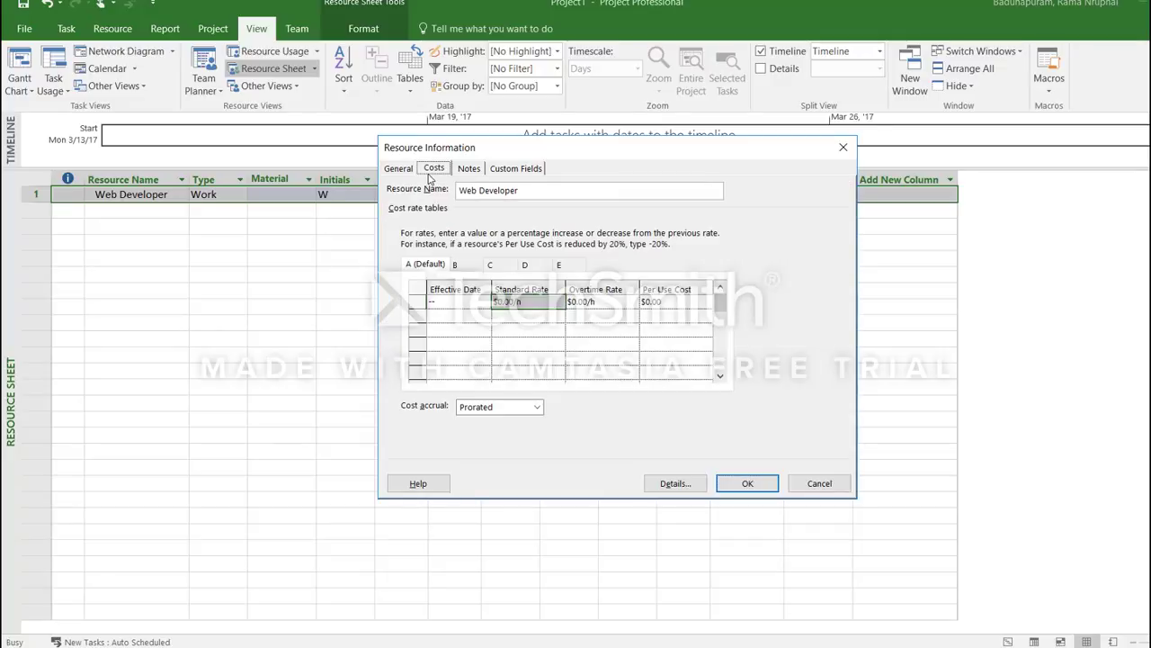
left_click(508, 303)
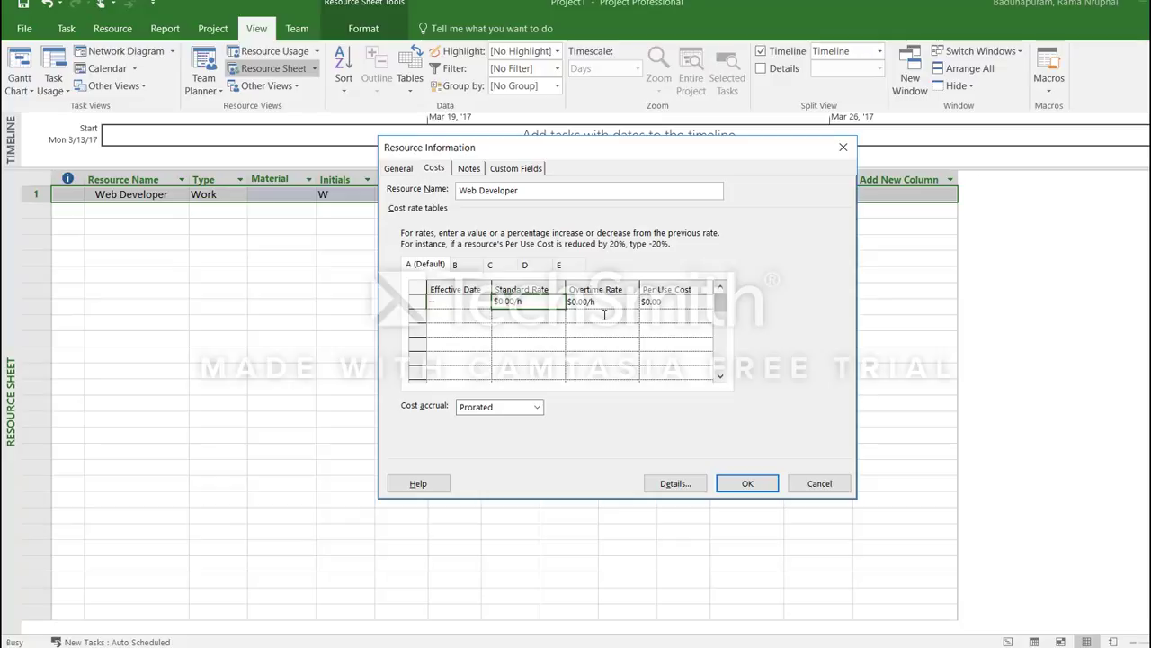
key("BackSpace")
key("BackSpace")
key("BackSpace")
key("BackSpace")
key("BackSpace")
type("120")
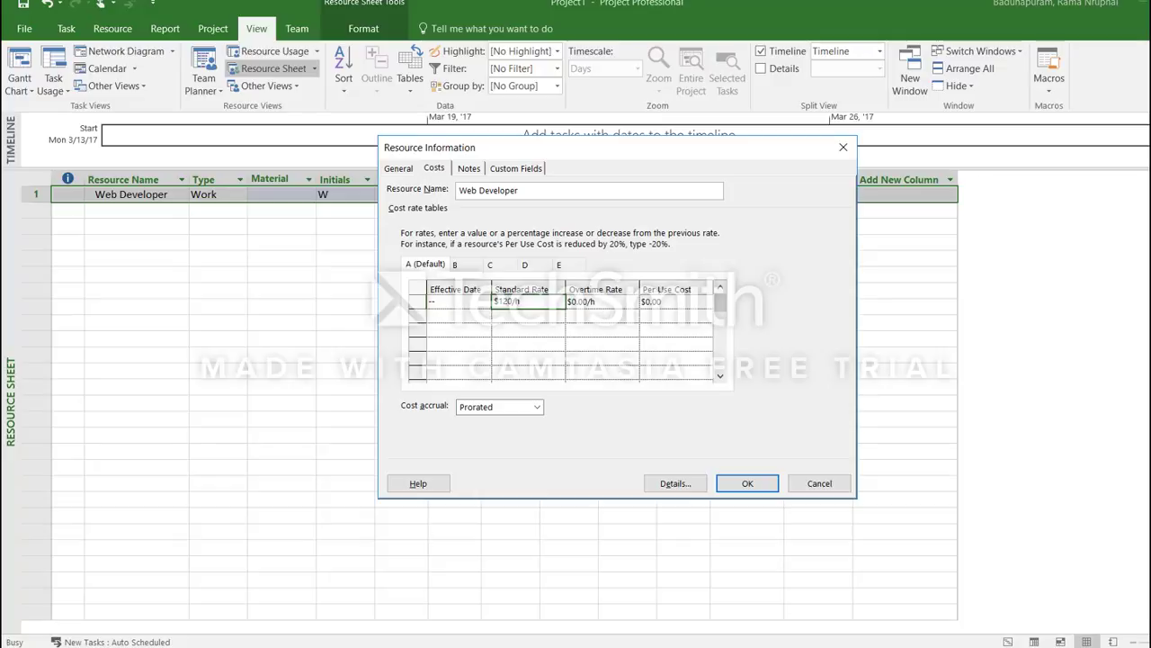
left_click(745, 486)
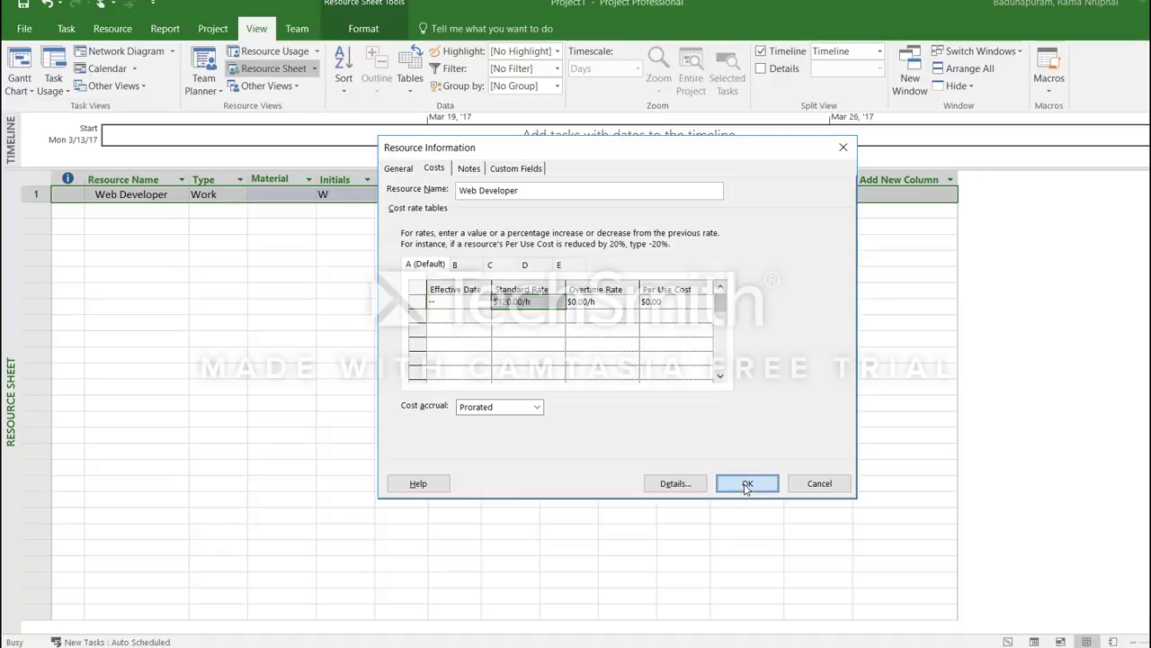
- Apply the Web Developer rate and add a second resource named "Graphic designer" in the next row of the resource sheet
left_click(746, 484)
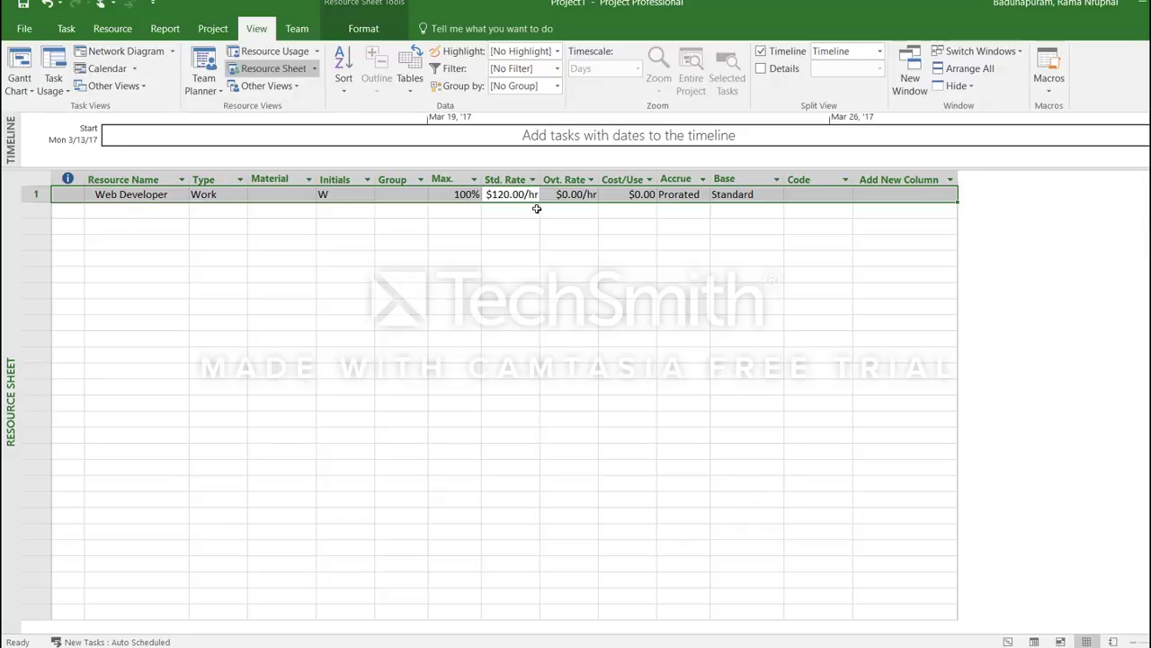
left_click(140, 216)
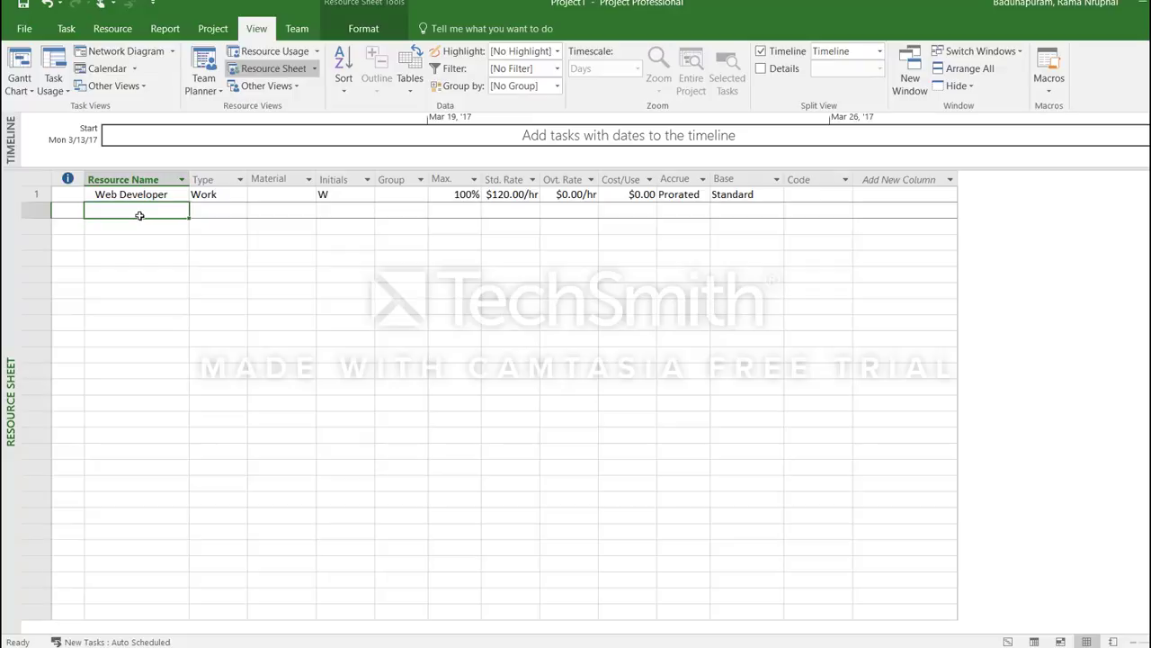
double_click(139, 216)
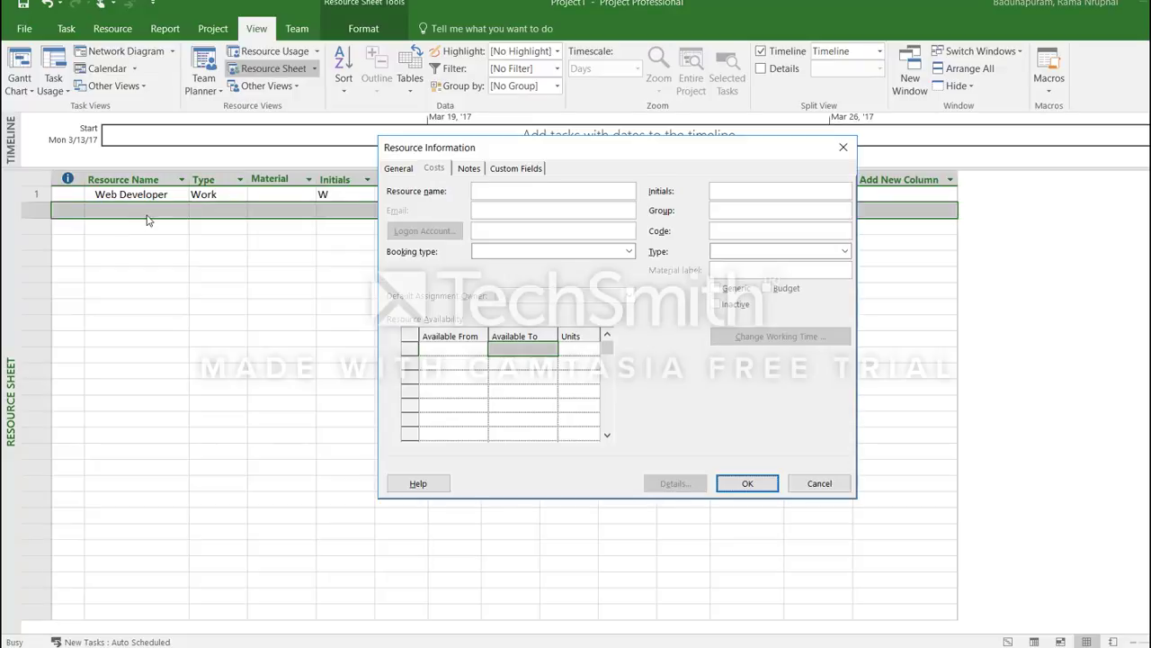
left_click(529, 190)
type("G")
type("raphic designer")
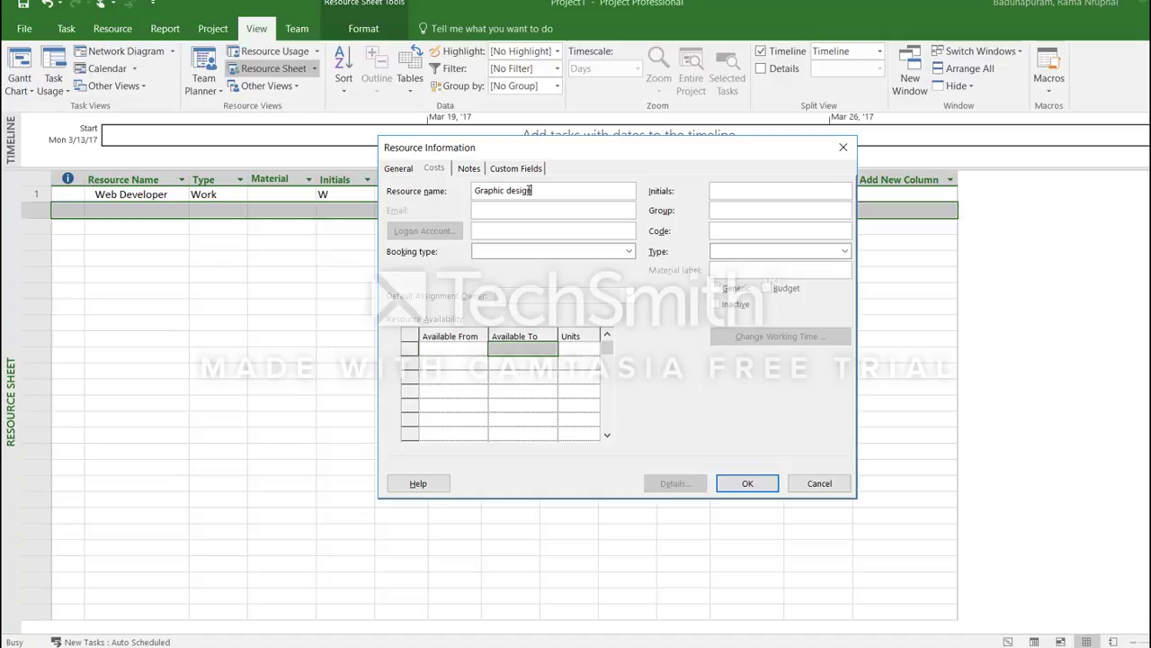
left_click(727, 481)
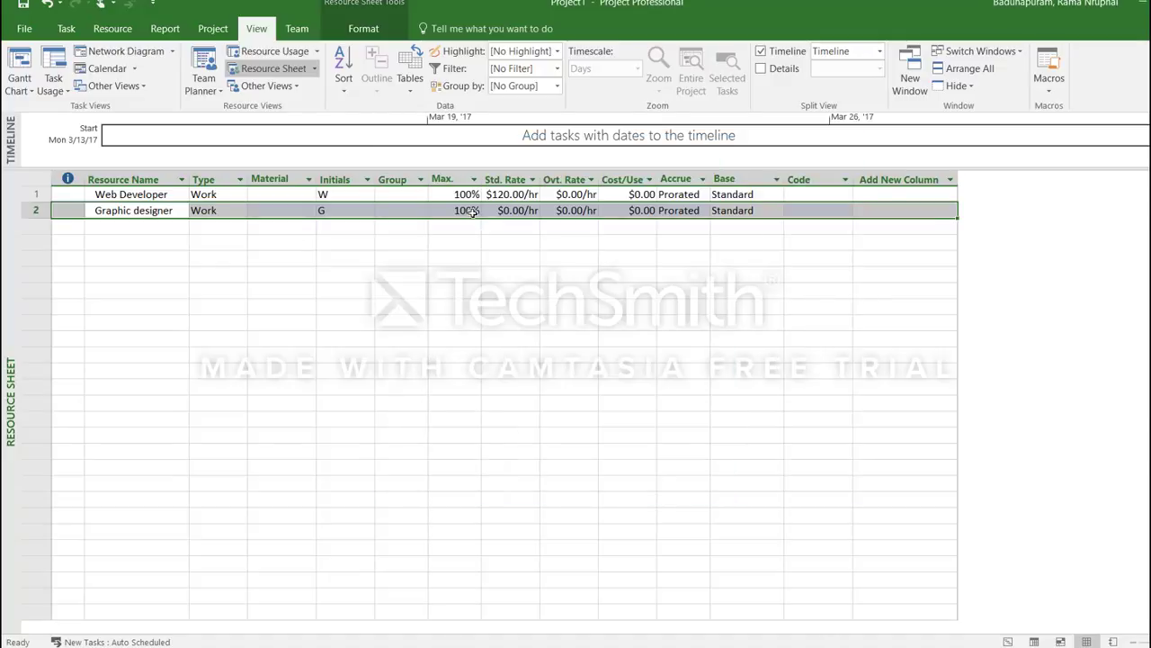
- Set the standard rate of the Graphic designer resource to $100/h in its default cost rate table
double_click(504, 212)
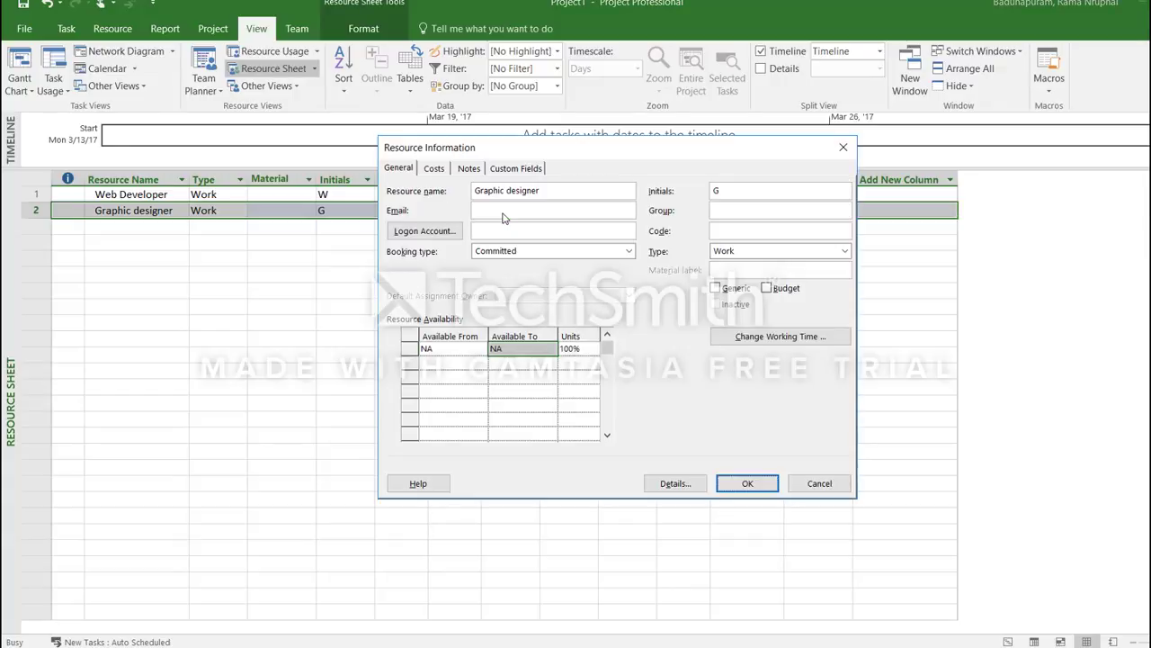
left_click(434, 169)
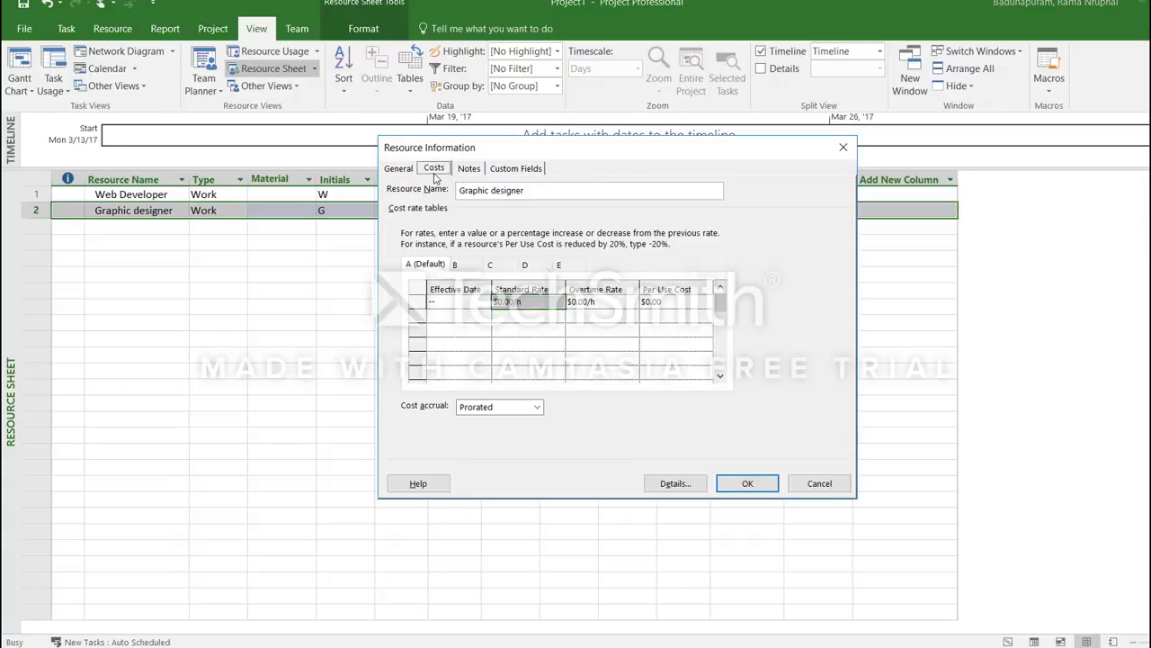
left_click(502, 302)
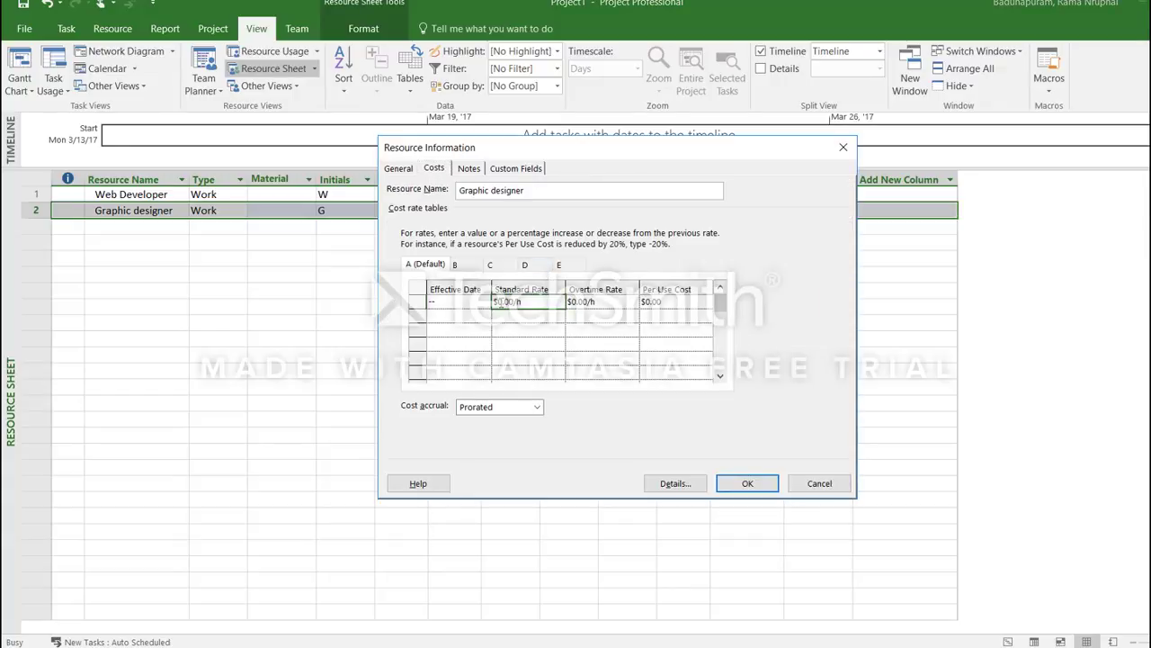
key("Tab")
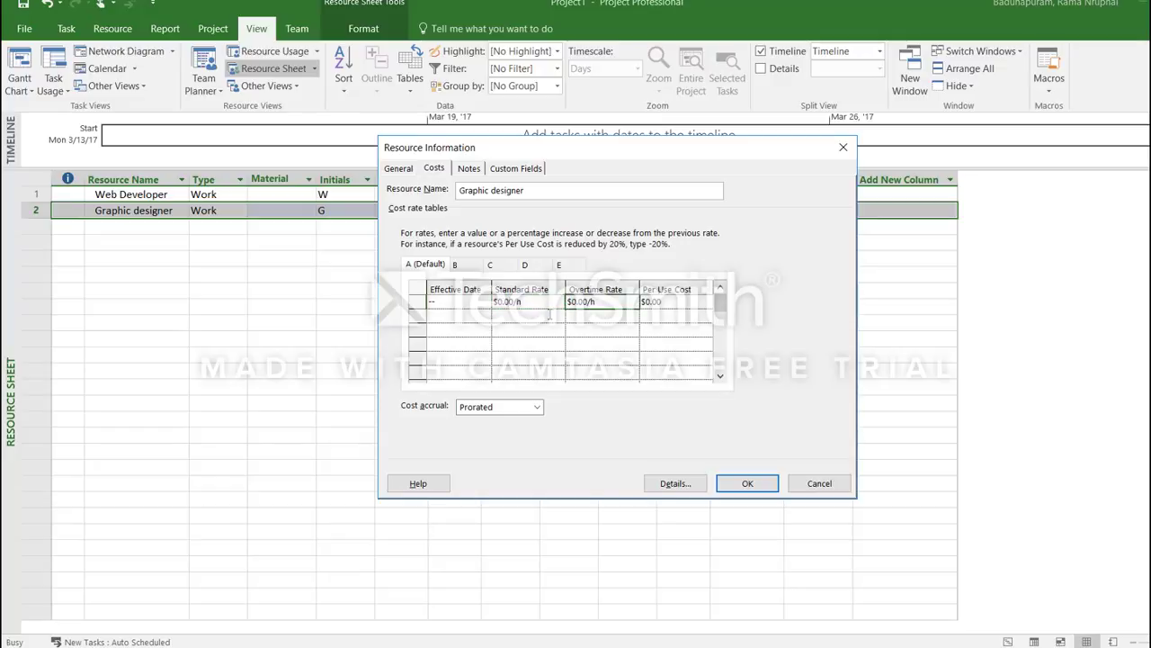
left_click(521, 302)
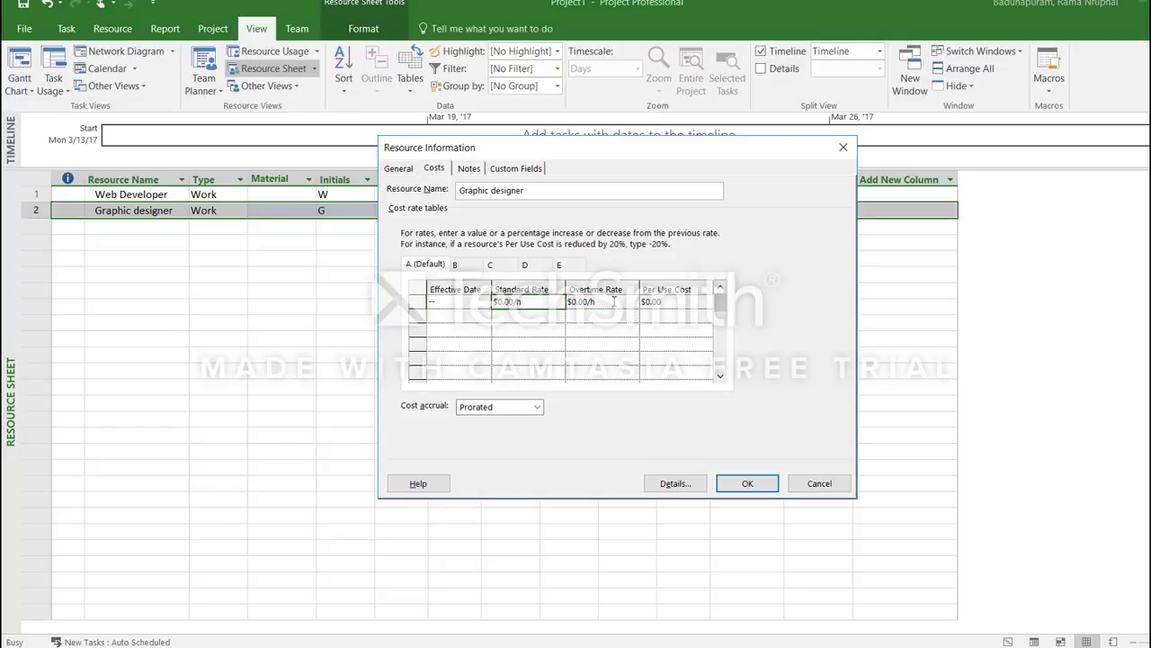
key("BackSpace")
type("100/h")
left_click(745, 483)
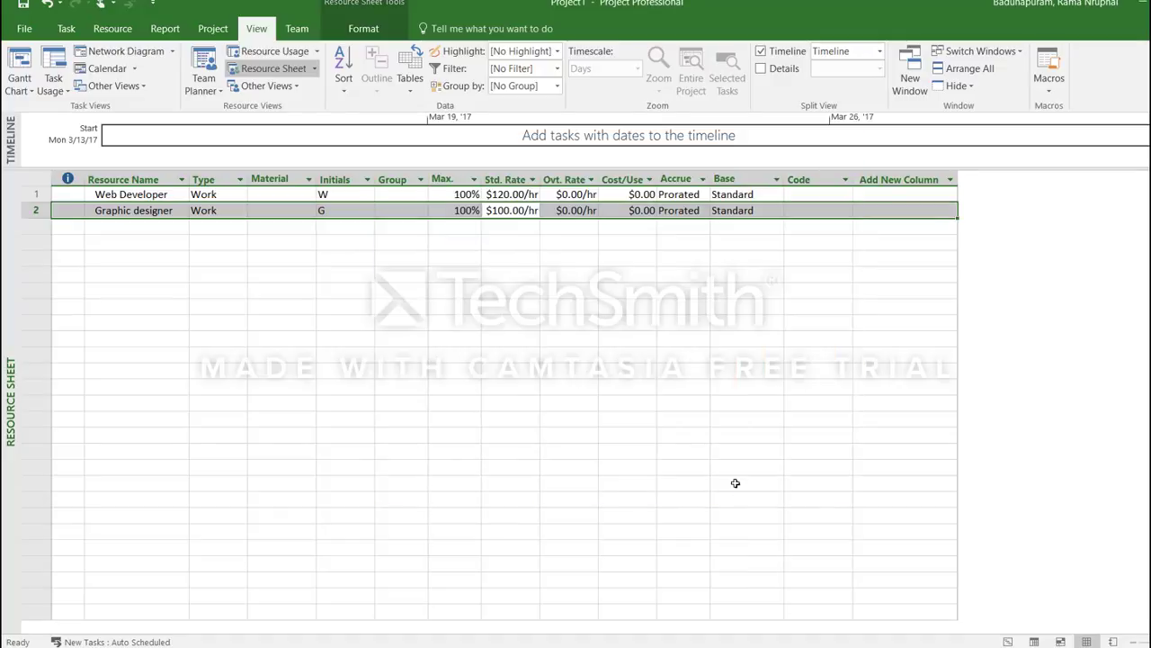
- Switch to the Gantt Chart view and assign the Web Developer resource to the Define Requirements task
left_click(21, 65)
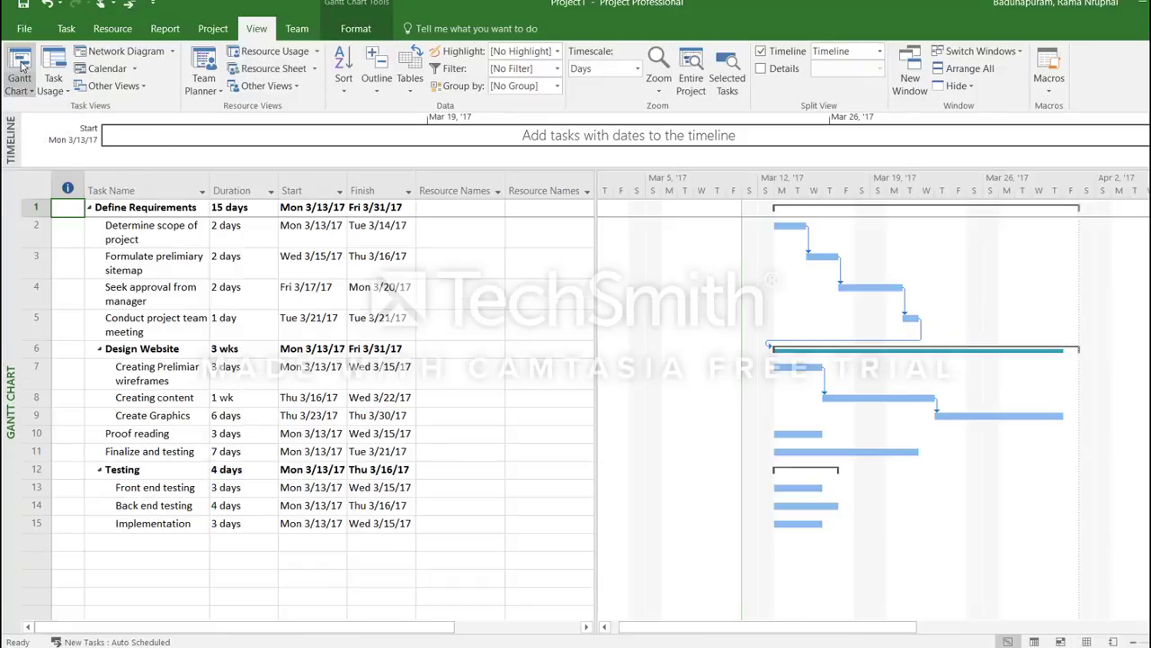
left_click(446, 207)
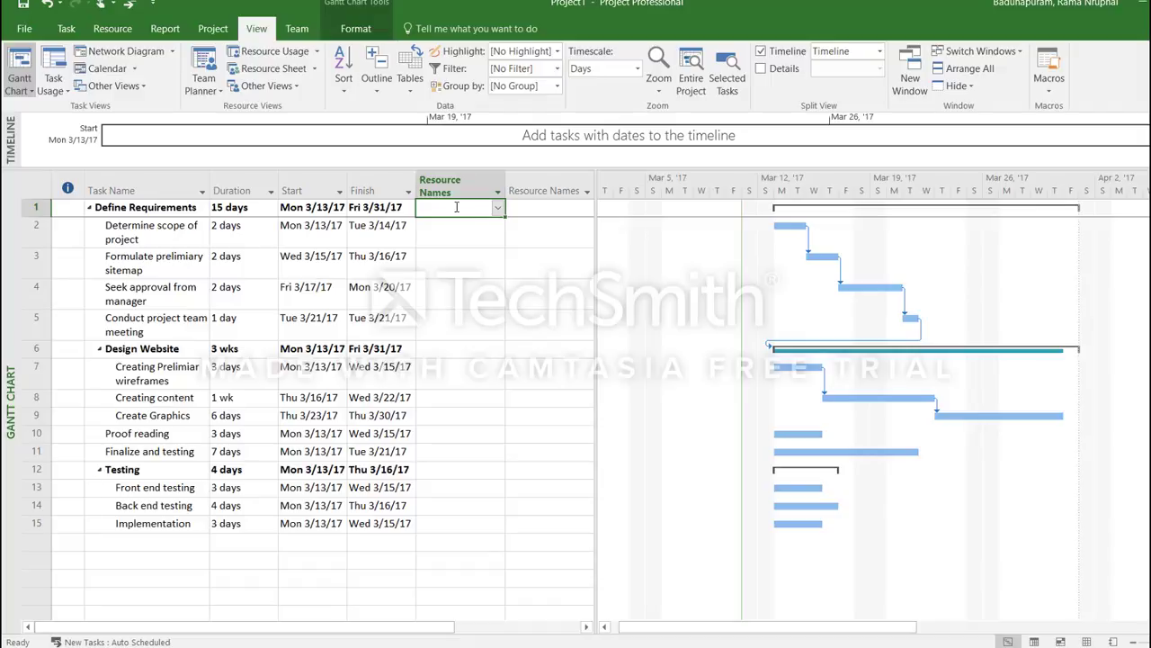
type("W")
key("BackSpace")
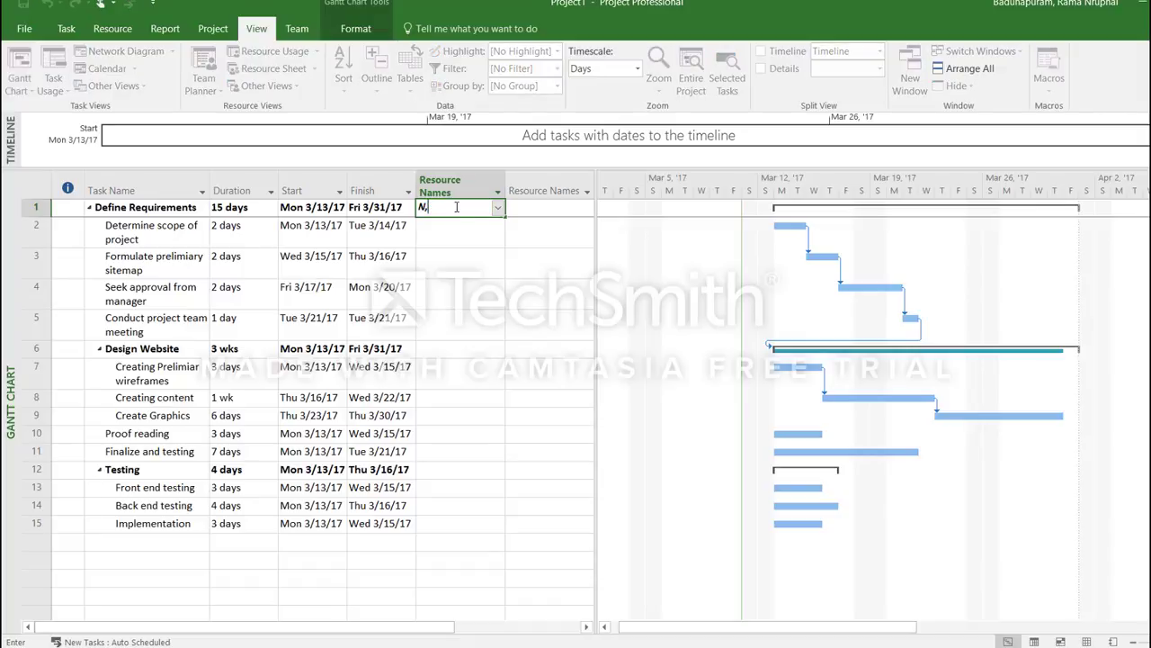
type("eb")
key("BackSpace")
key("BackSpace")
key("BackSpace")
type("W")
key("BackSpace")
type("W")
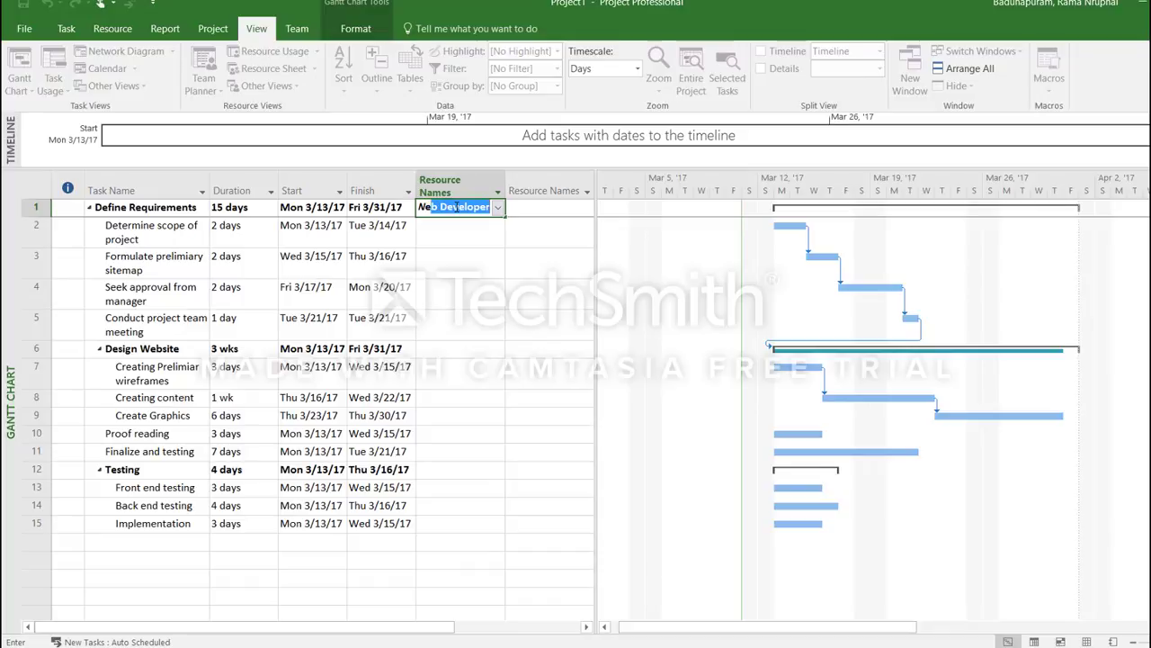
key("Return")
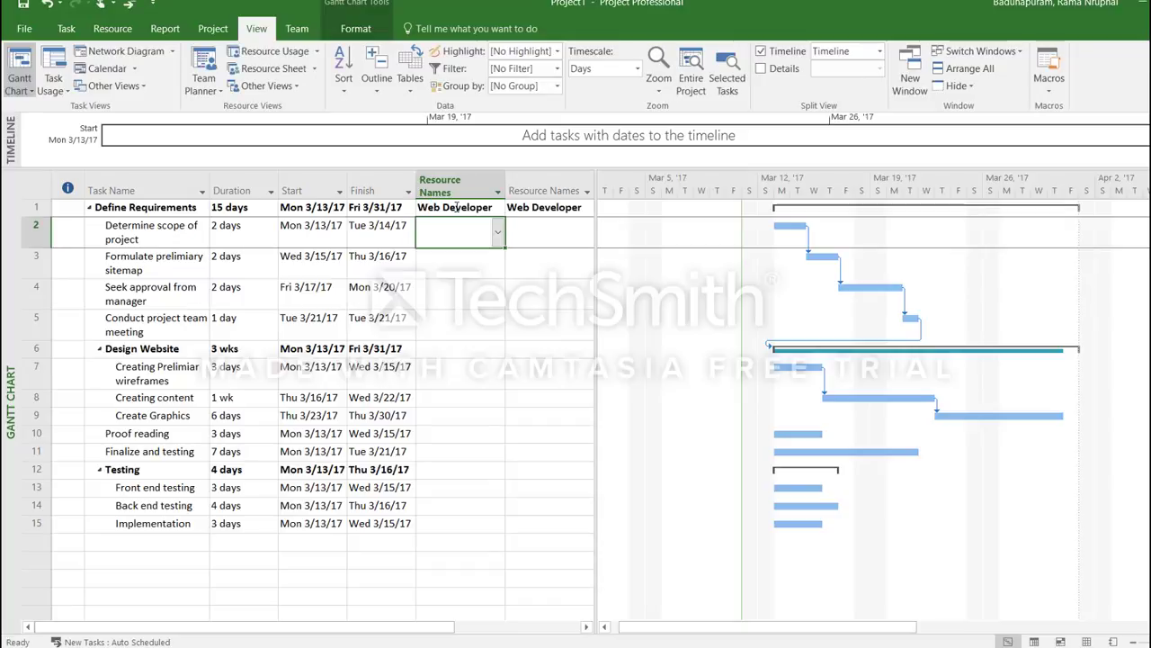
- Add Graphic designer as a second resource of the Define Requirements task, separated by a comma
left_click(494, 208)
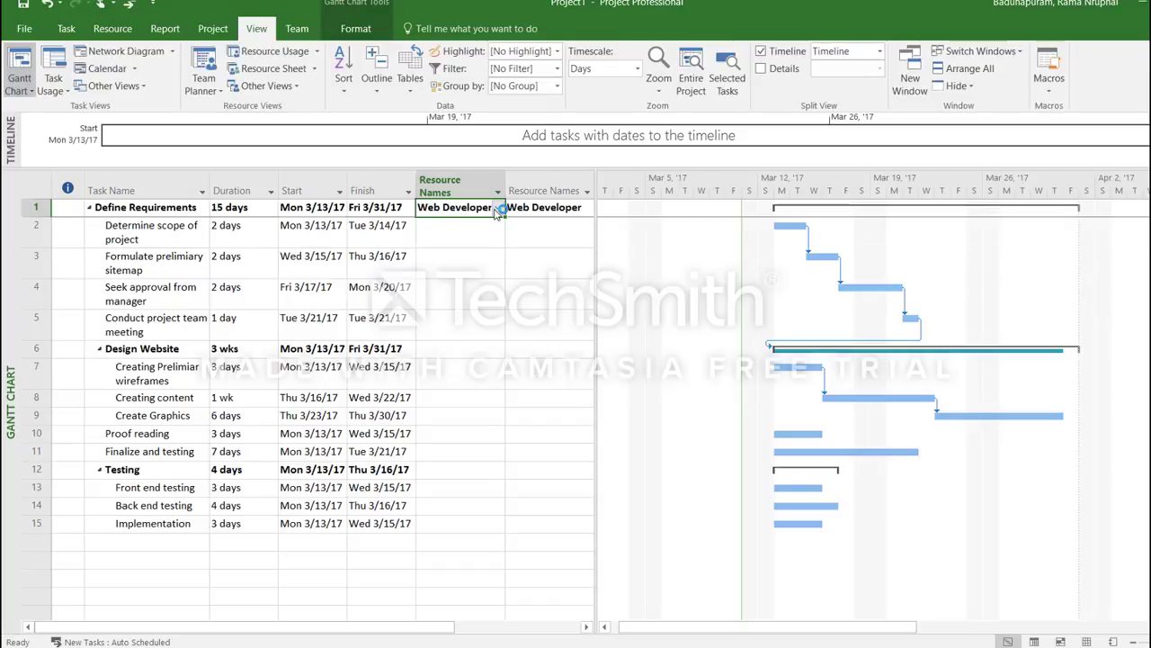
left_click(494, 208)
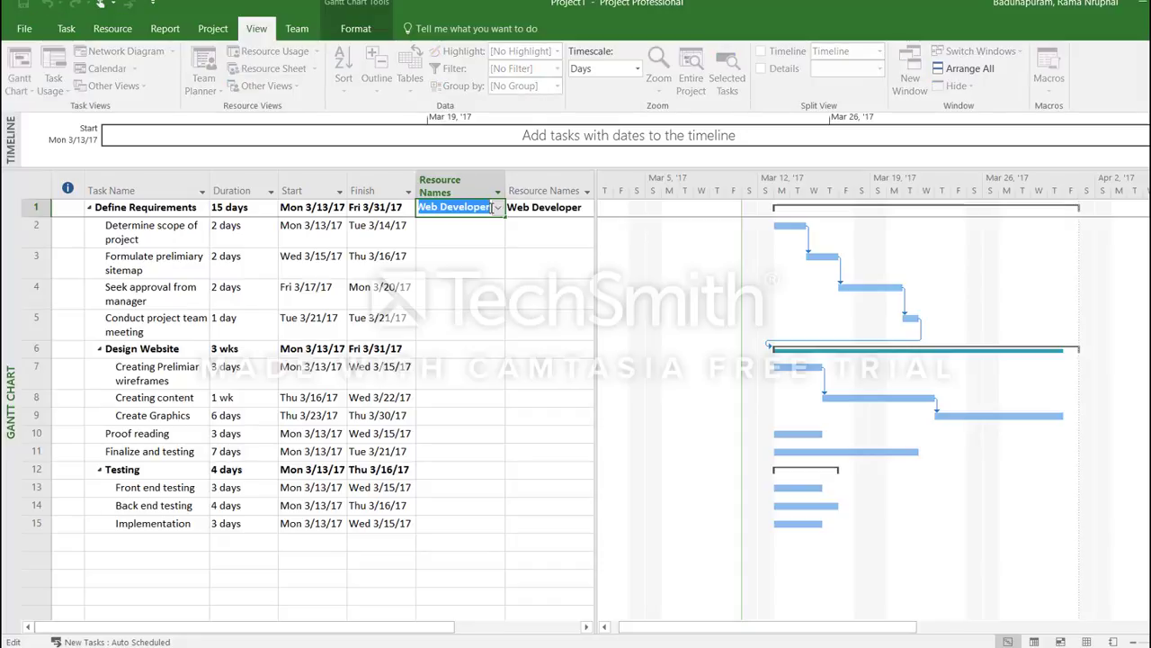
left_click(493, 208)
type(",")
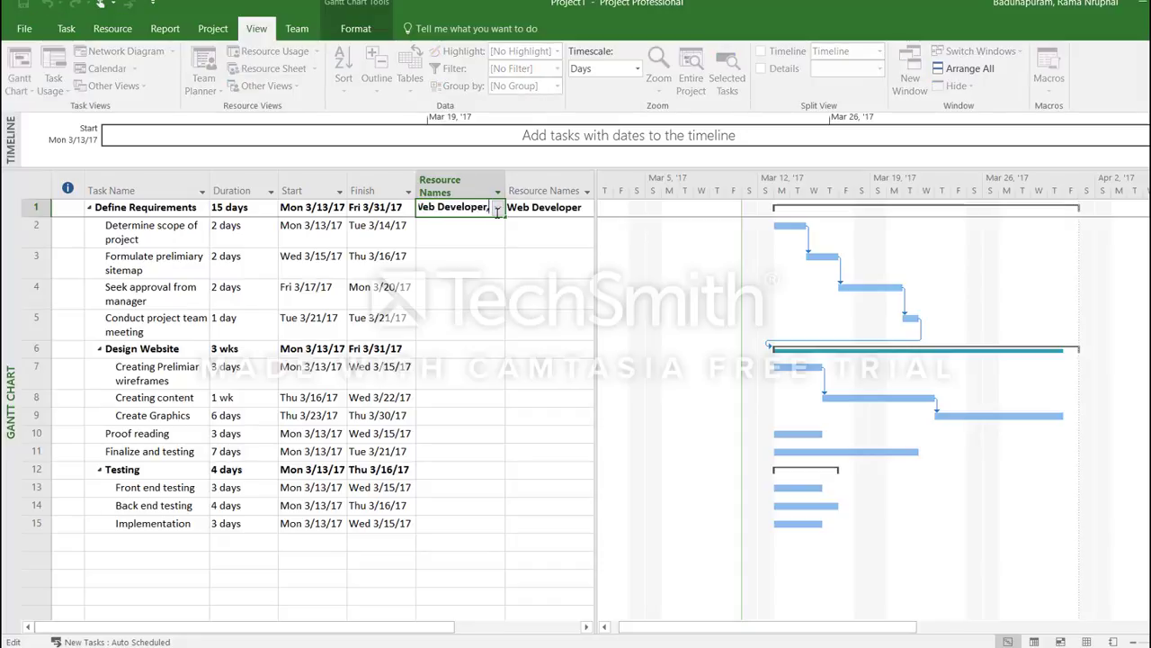
type("g")
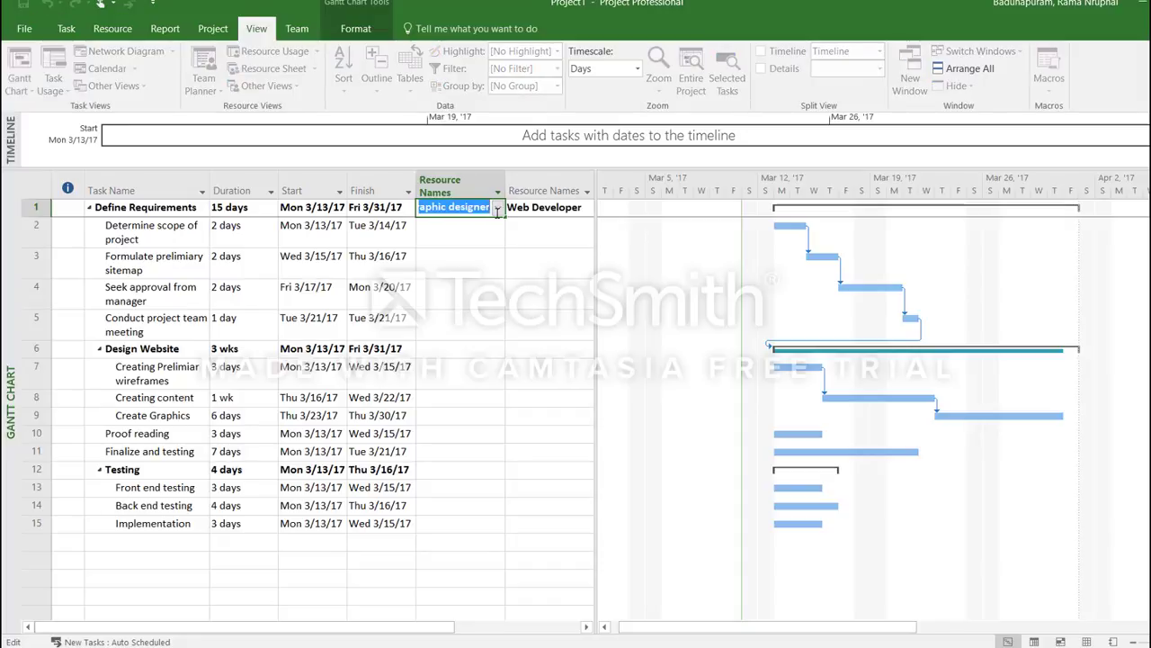
key("Return")
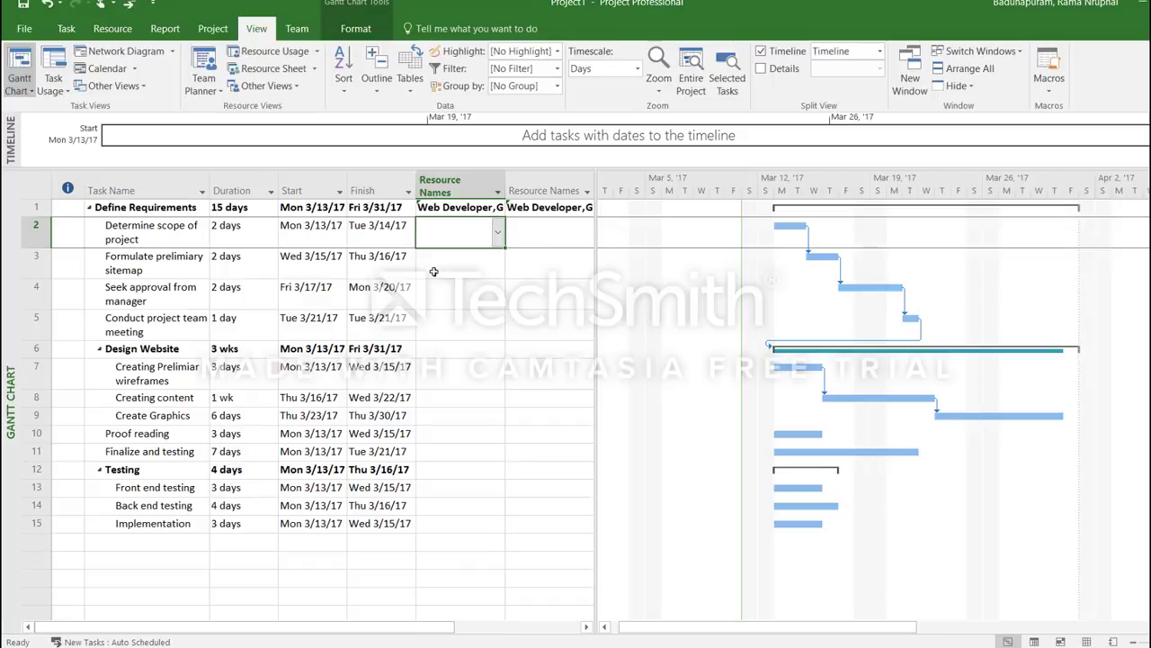
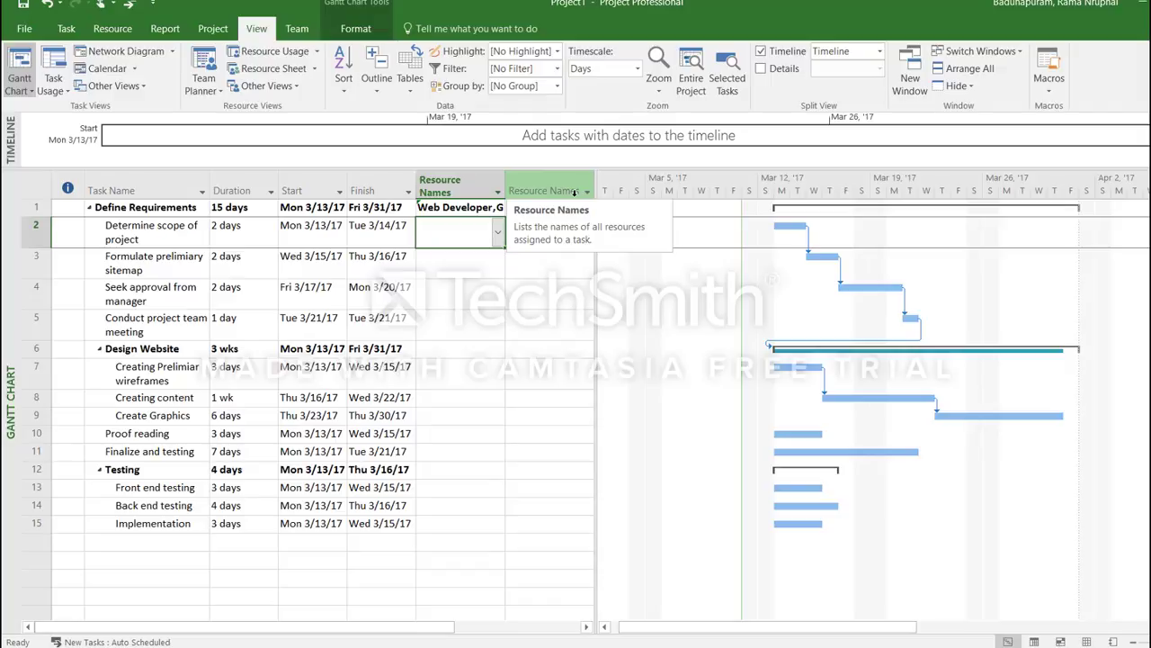
- Change the duplicate Resource Names column beside the Gantt bars into a Cost column
left_click(574, 192)
key("Insert")
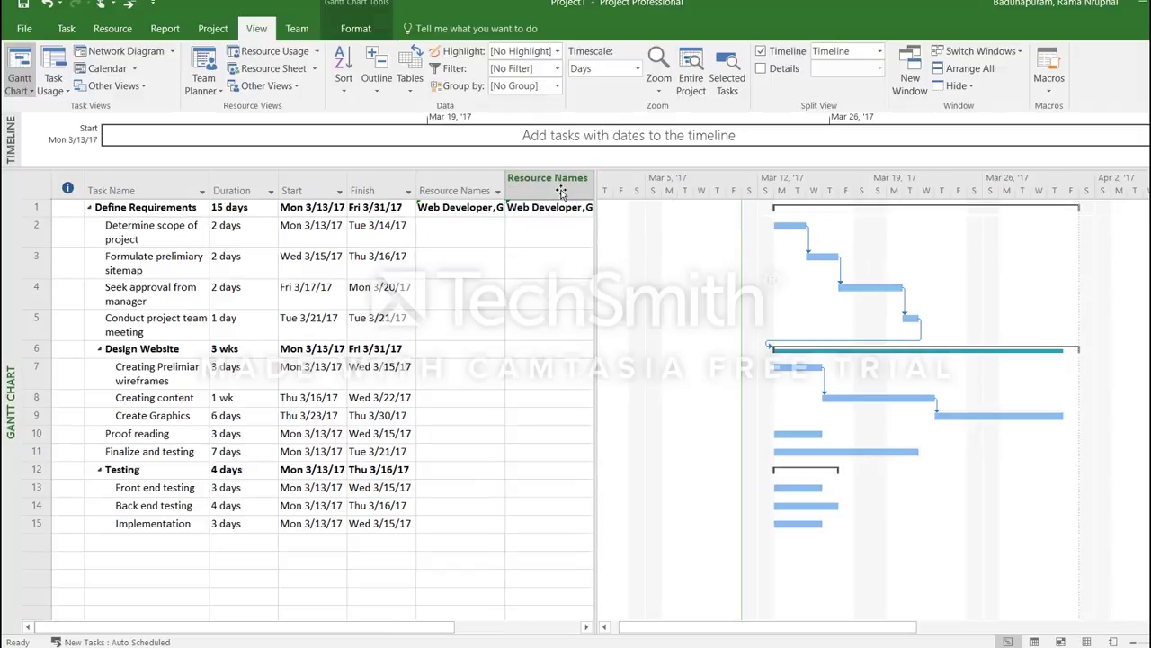
type("cost")
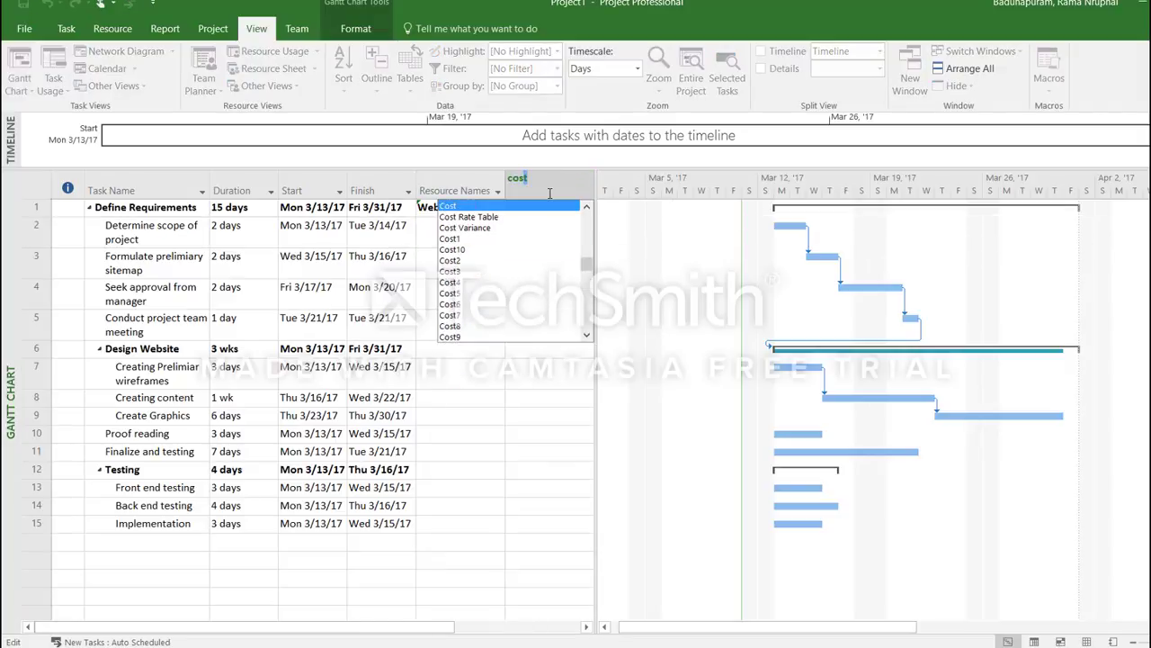
left_click(491, 207)
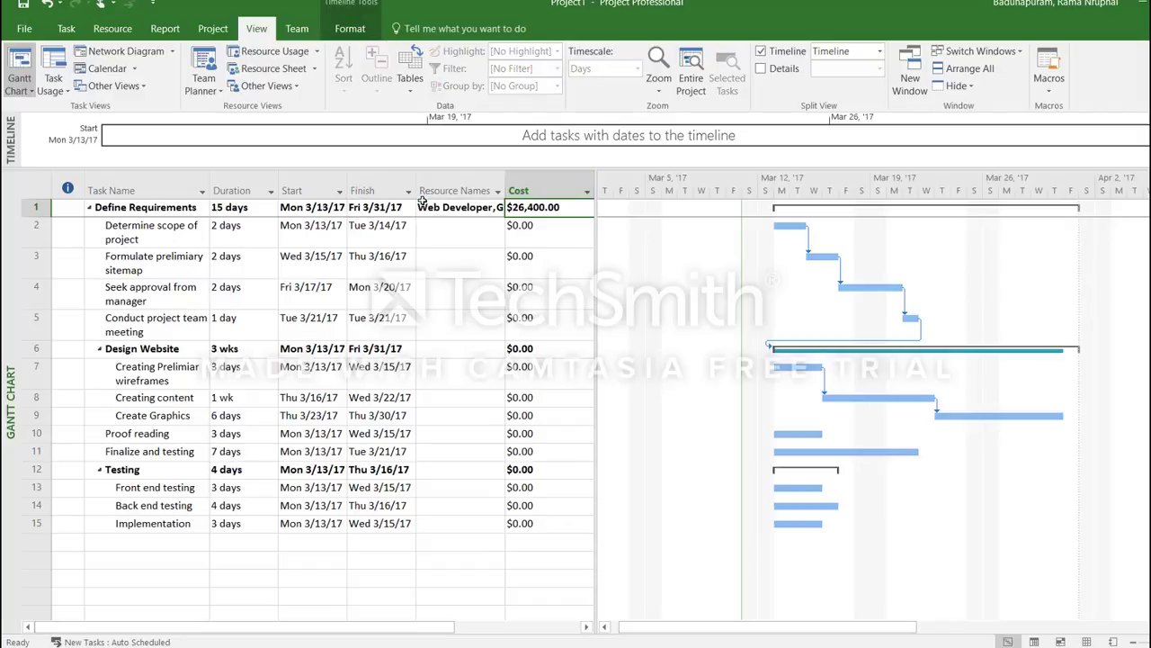
left_click(528, 191)
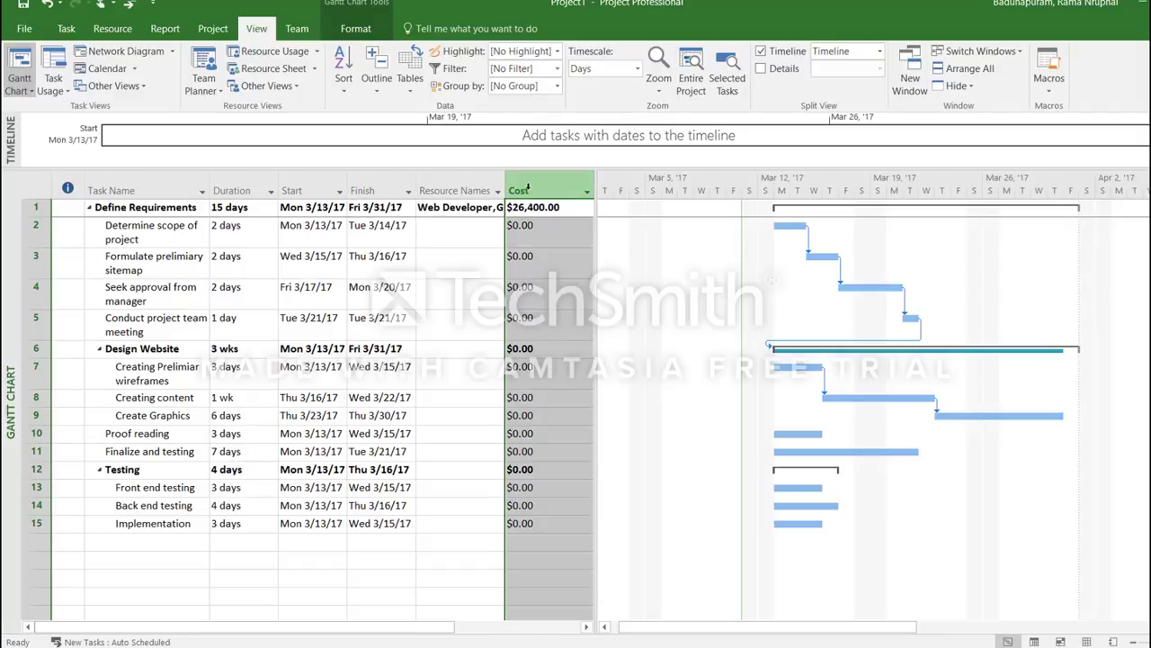
- Assign the Graphic designer resource to the Determine scope of project and Formulate prelimiary sitemap tasks
left_click(468, 228)
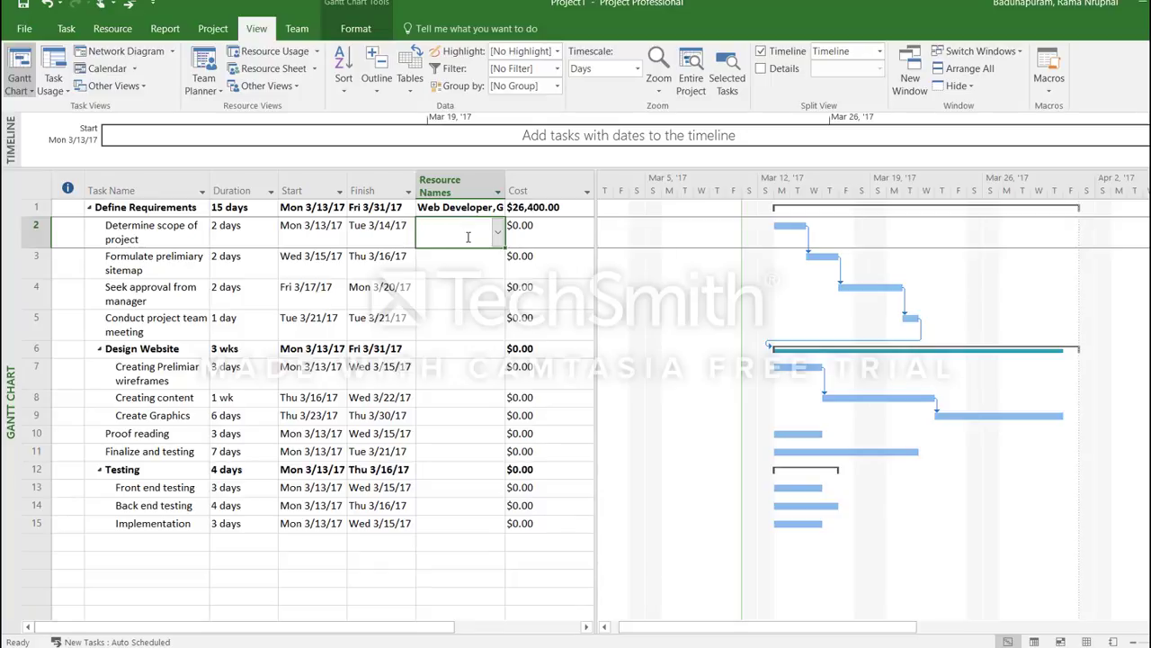
type("G")
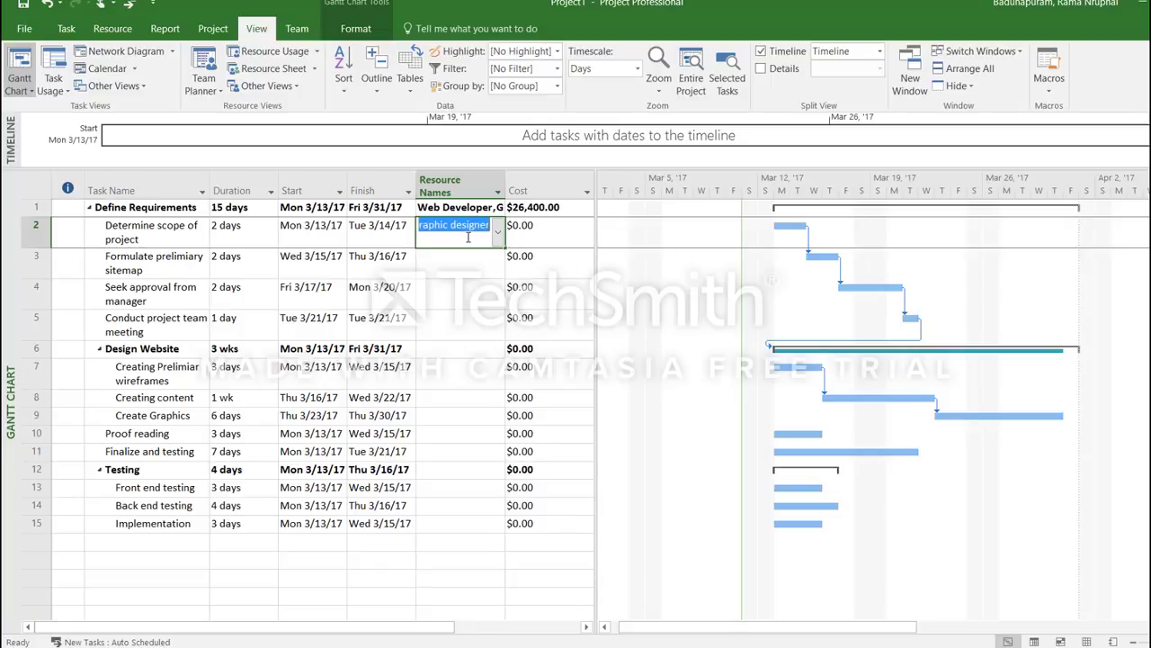
key("Return")
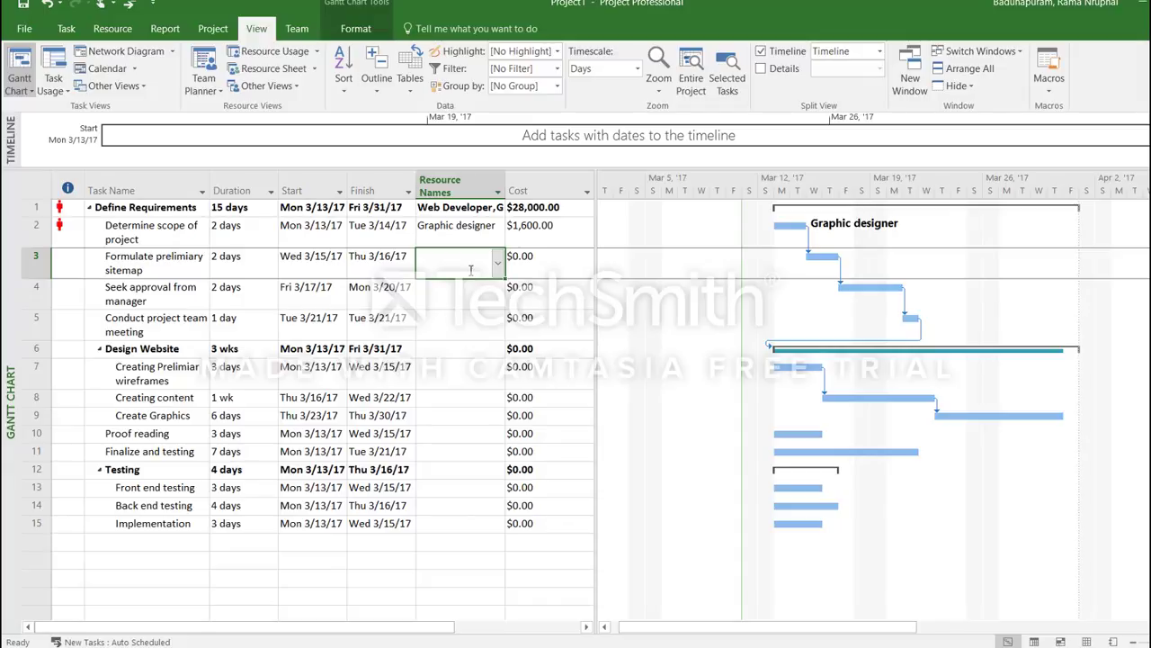
type("G")
key("Return")
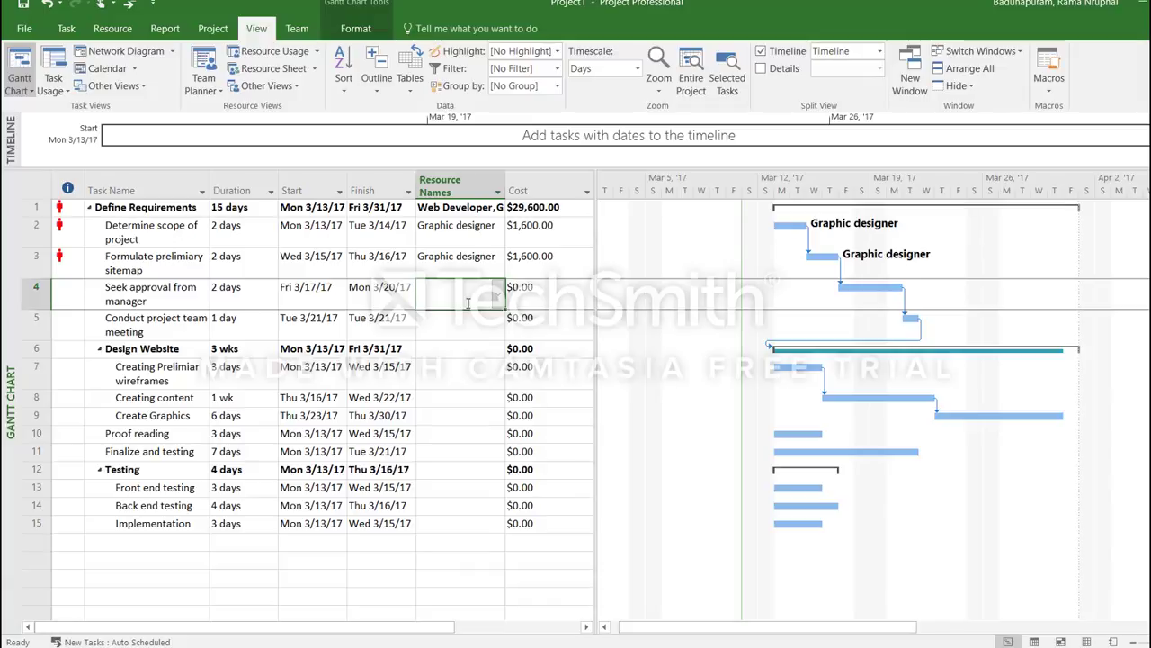
- Add Web Developer as a second resource of the Formulate prelimiary sitemap task, separated by a comma
left_click(495, 256)
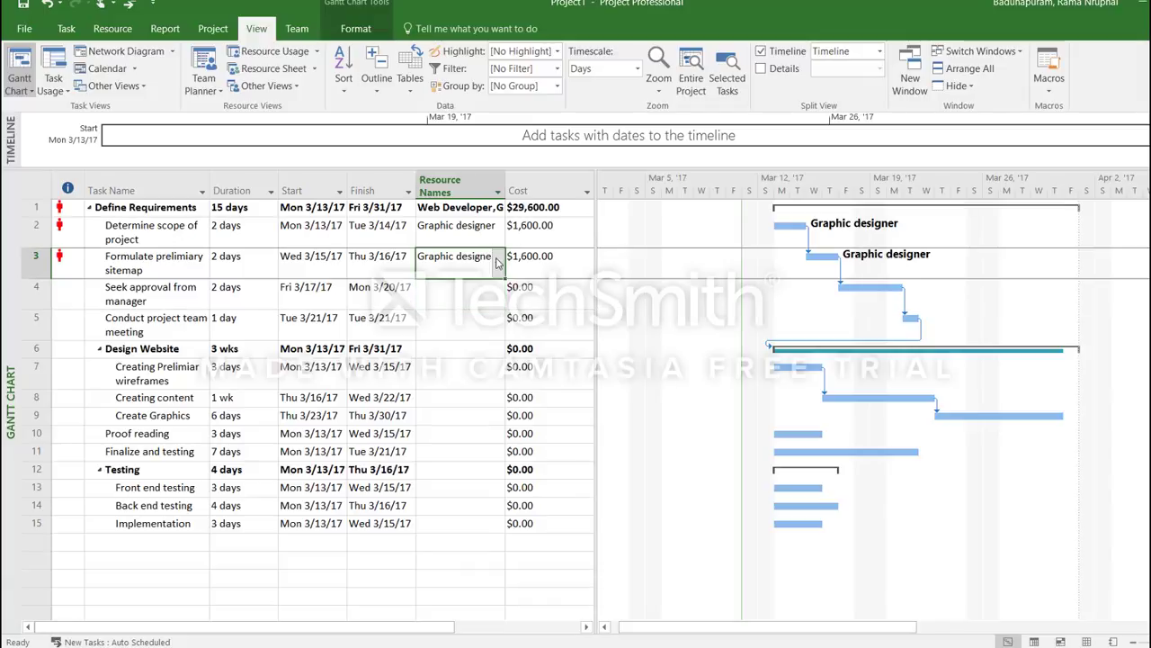
left_click(493, 261)
left_click(491, 264)
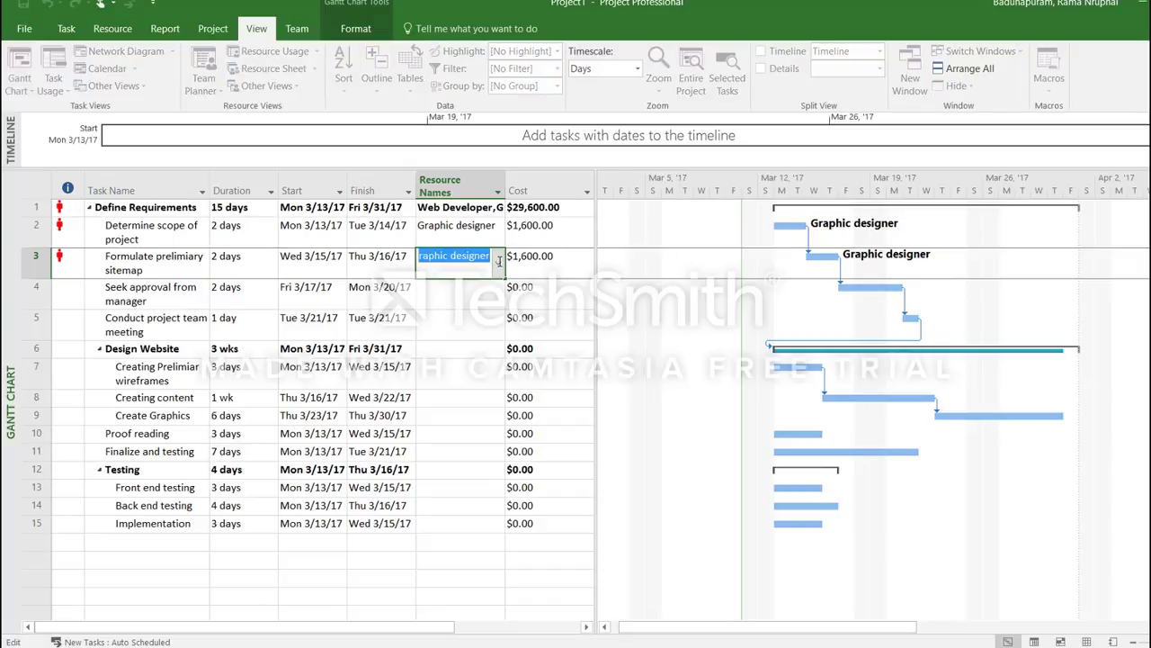
left_click(500, 261)
type(",")
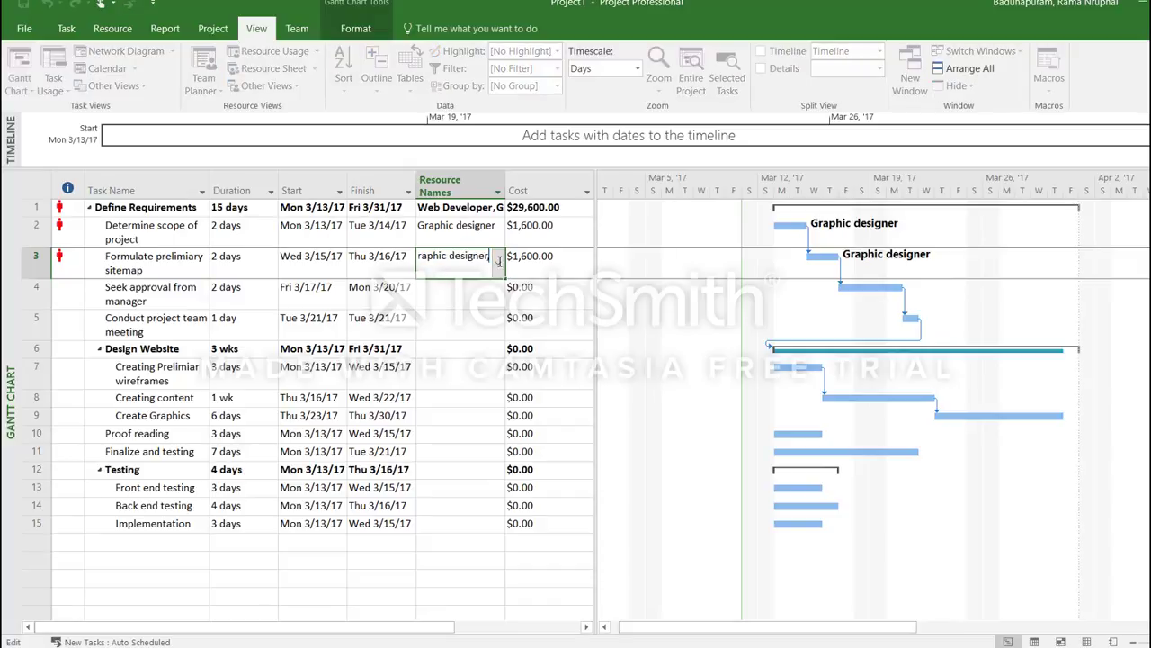
type("Web Developer")
key("Return")
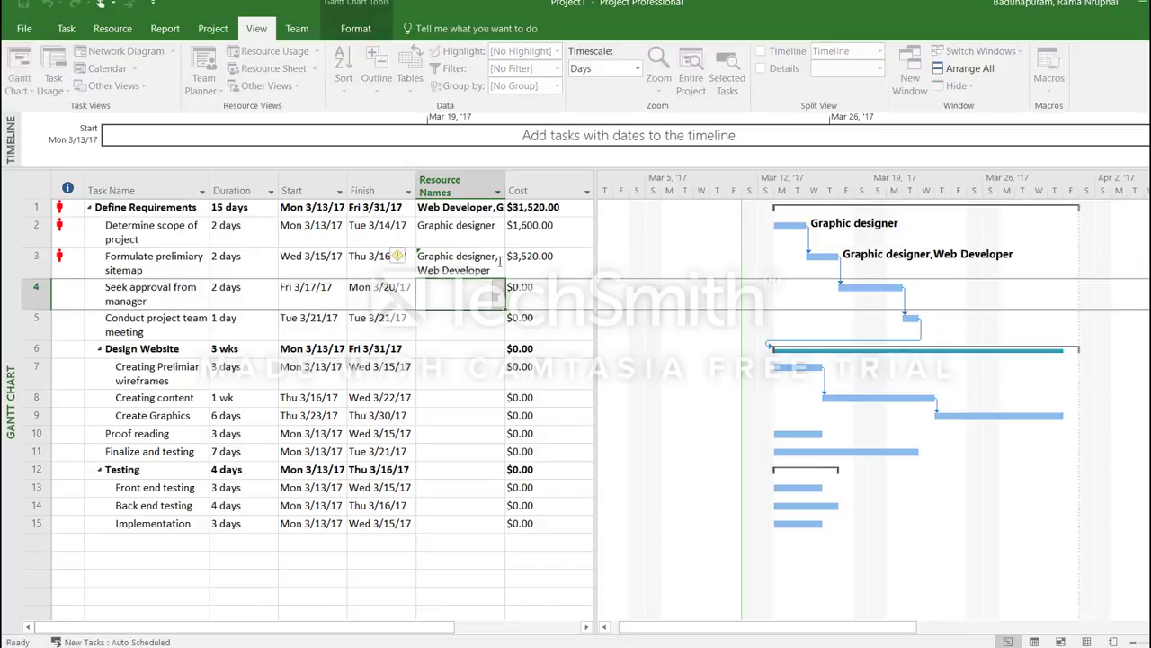
- Assign Web Developer to the Seek approval from manager task and Graphic designer to the Conduct project team meeting task
left_click(467, 300)
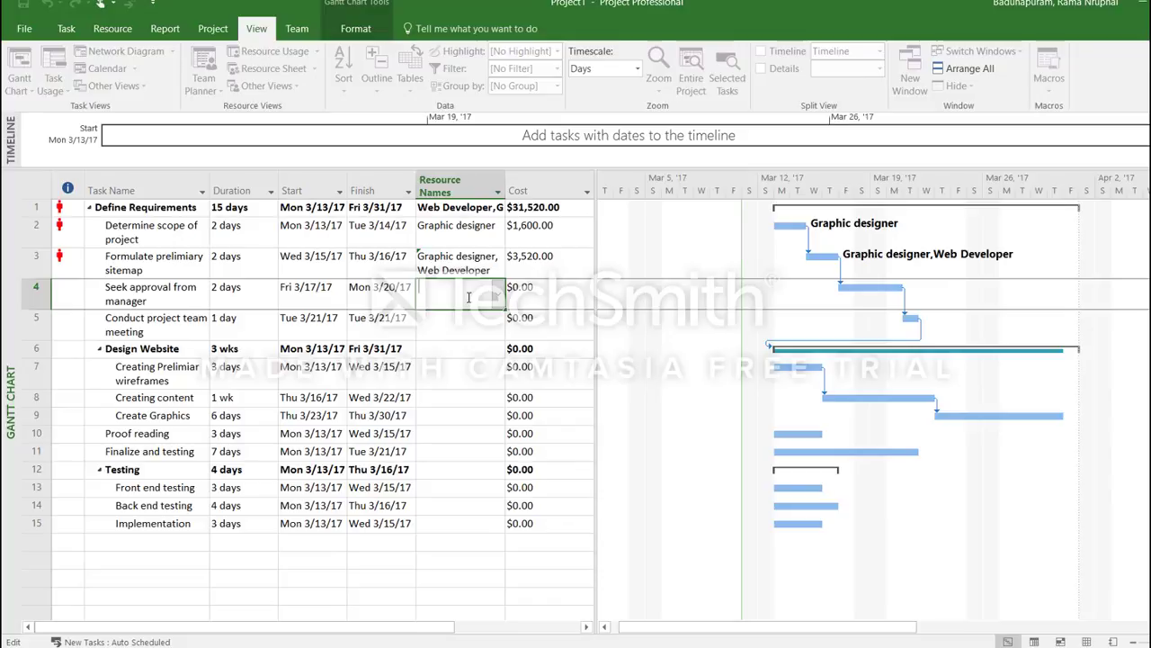
type("Web Developer")
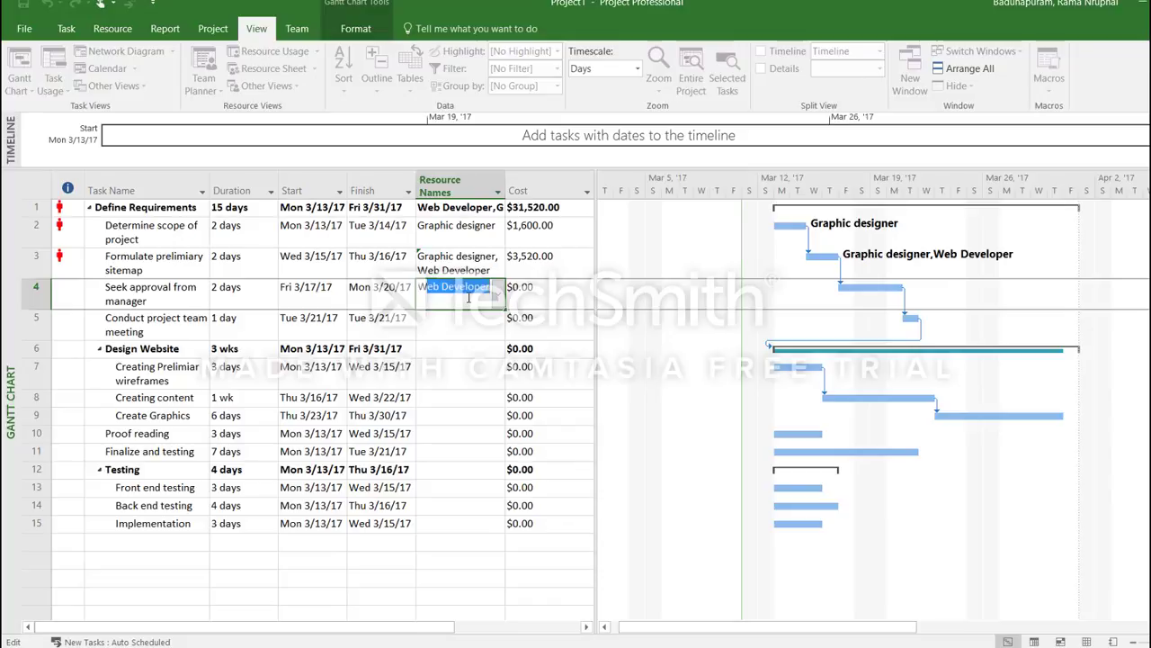
key("Return")
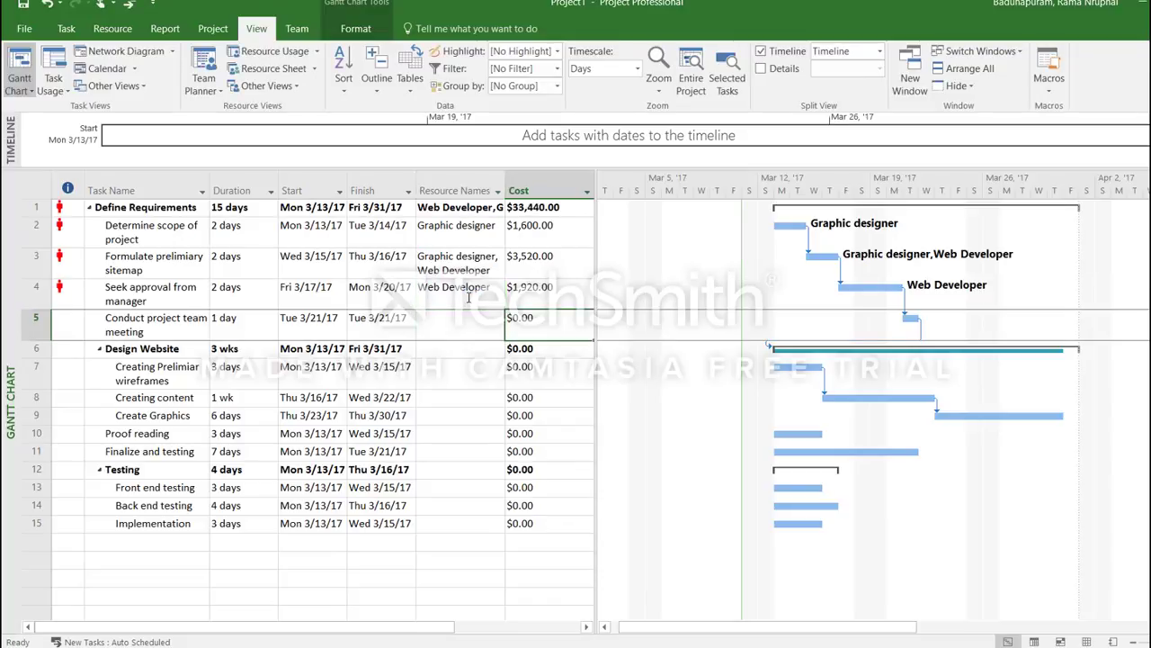
left_click(470, 350)
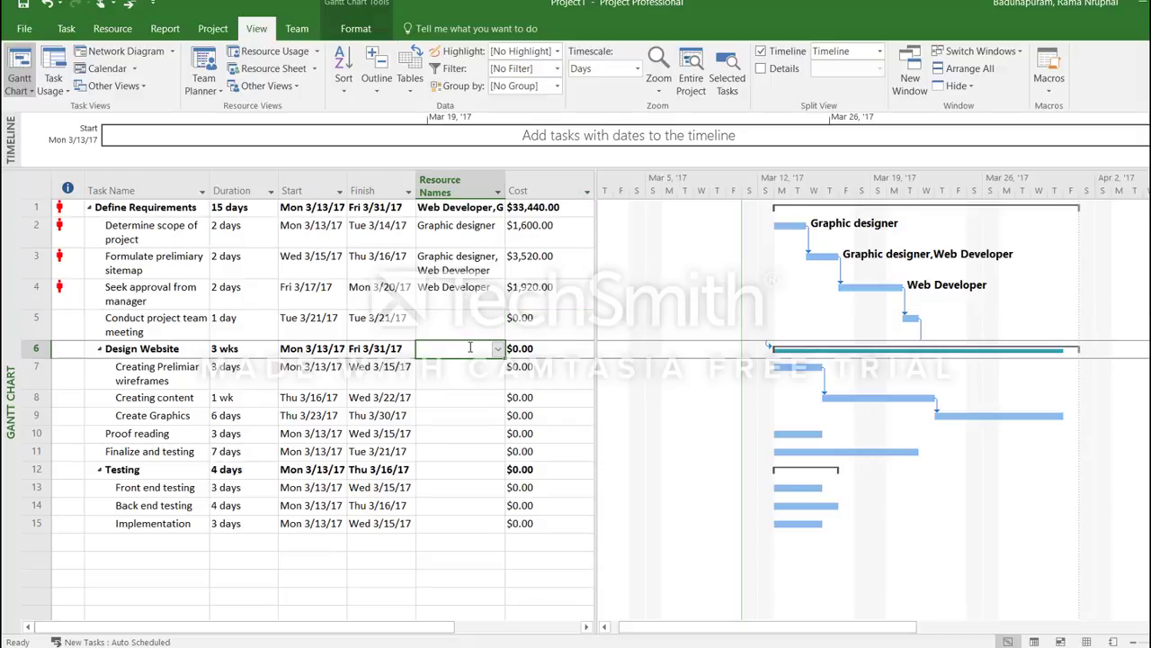
left_click(472, 338)
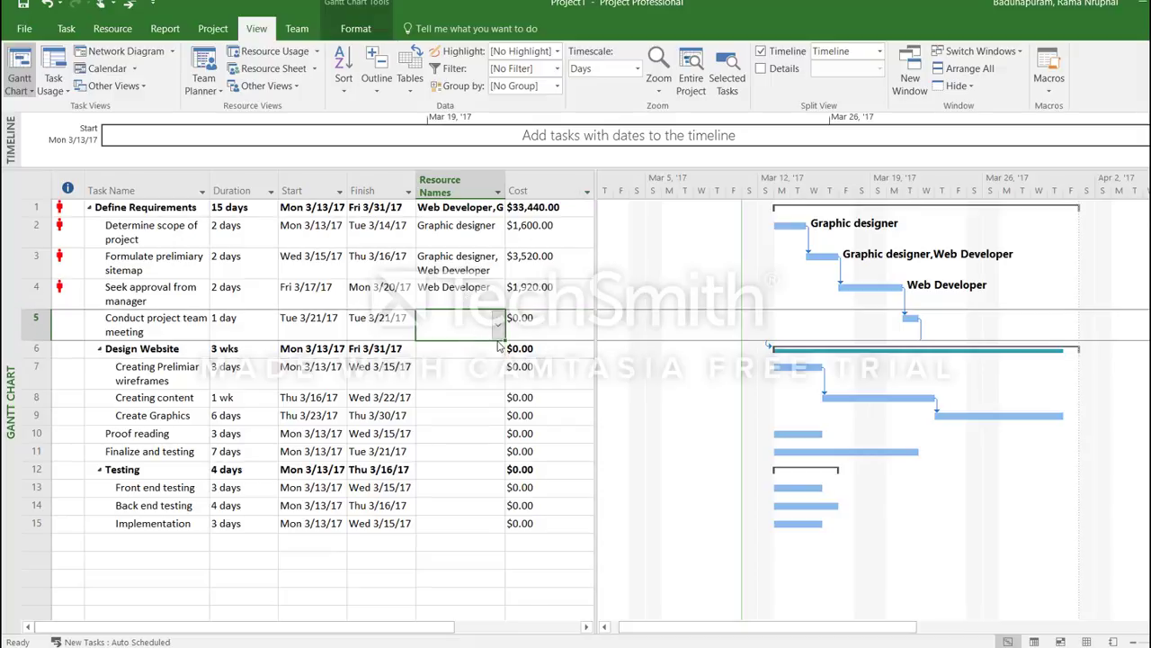
type("Graphic designer")
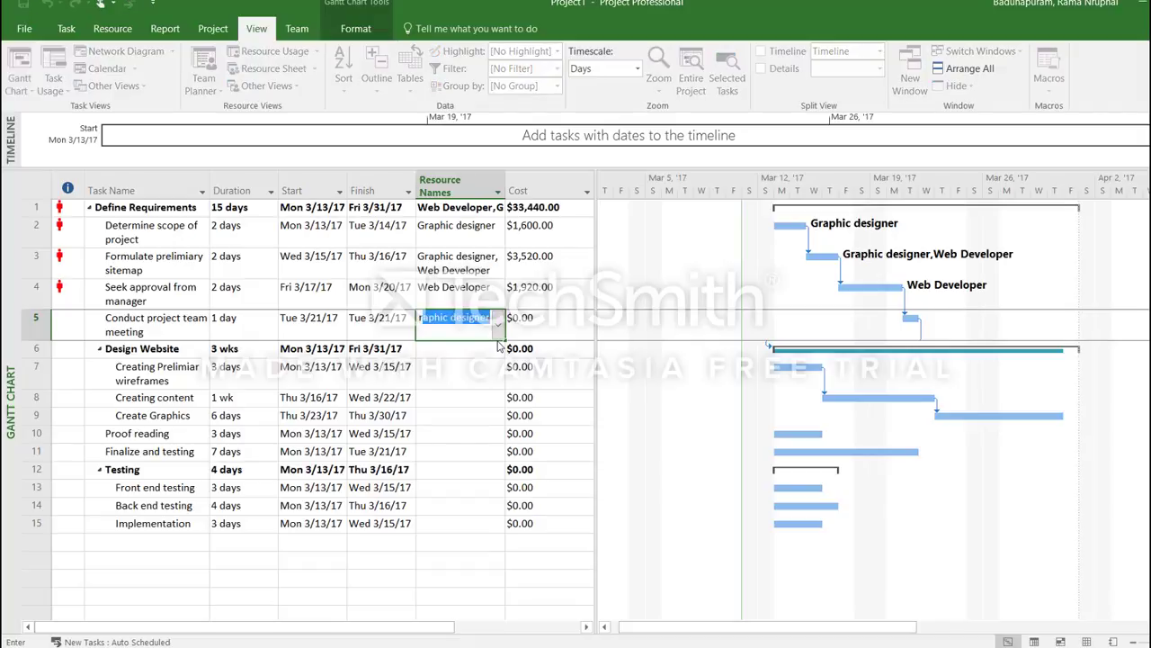
key("Return")
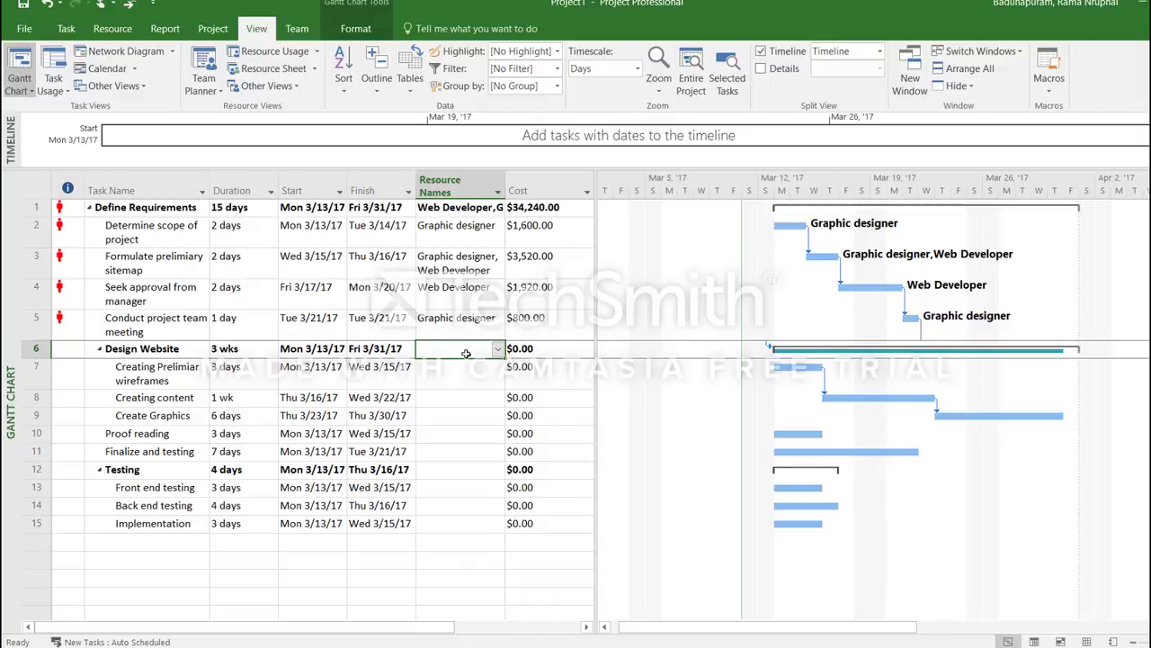
- Assign the Web Developer resource to the Design Website task and its three subtasks, from the wireframes through Create Graphics
type("We")
key("Return")
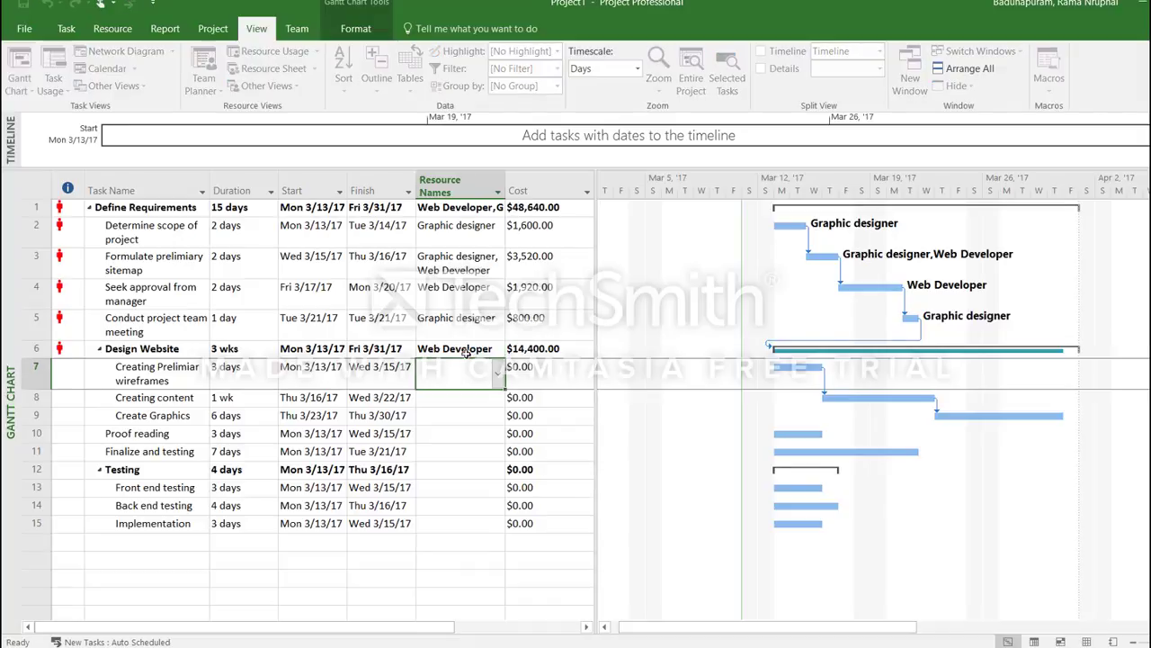
type("Web Developer")
key("Return")
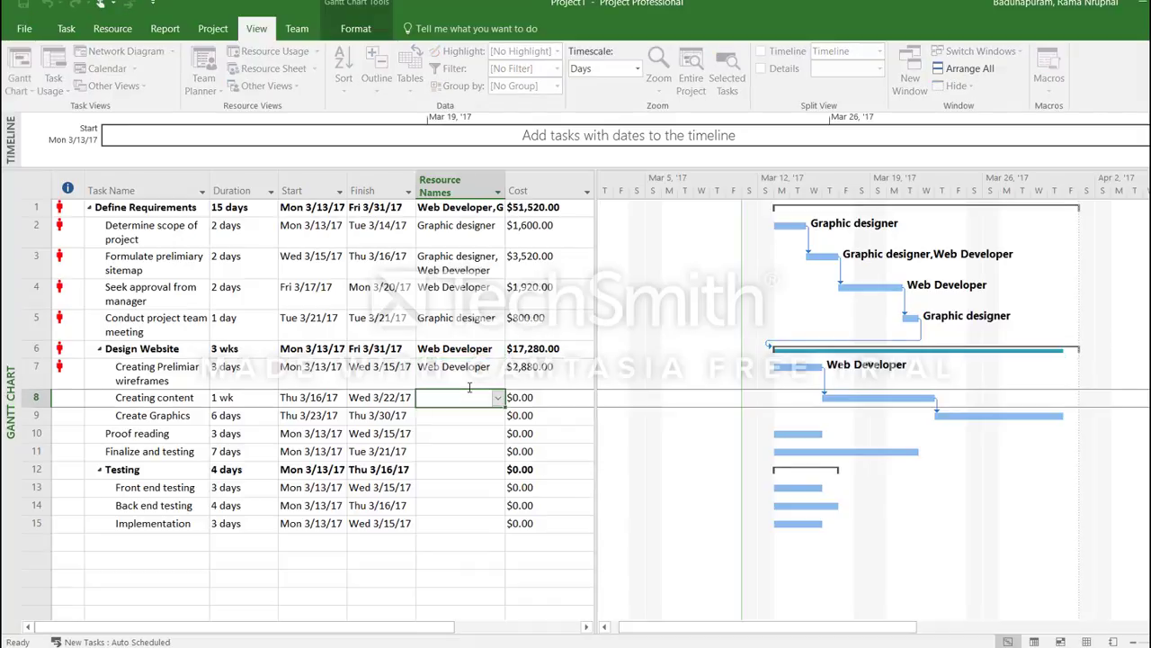
type("Web Developer")
key("Return")
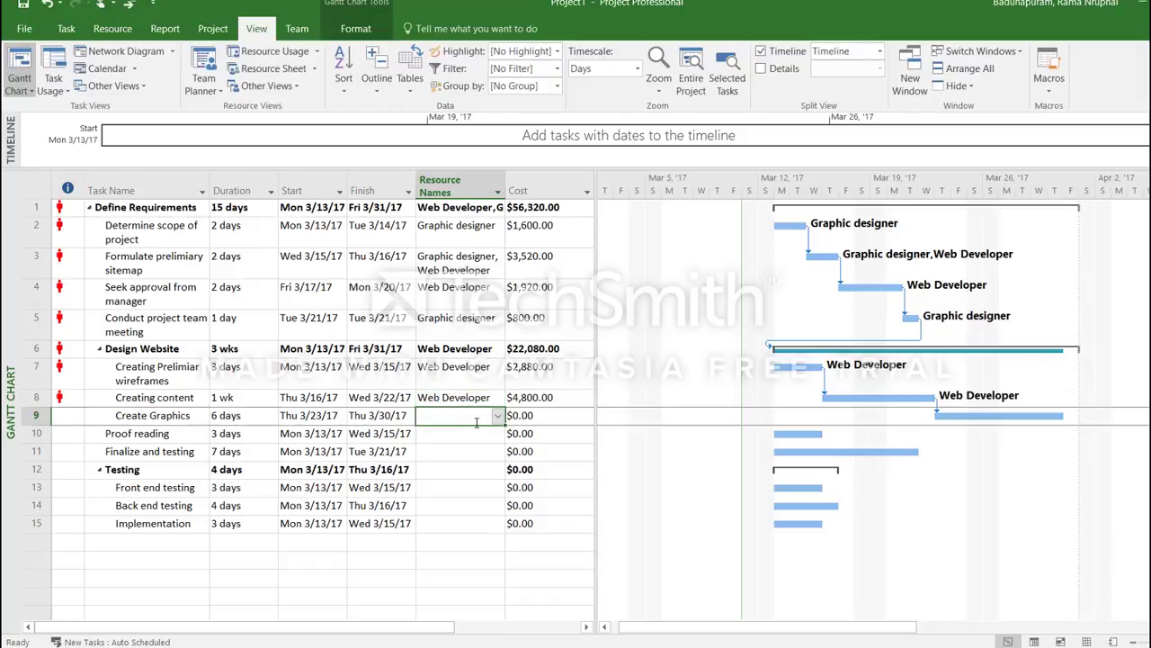
type("Web Developer")
key("Return")
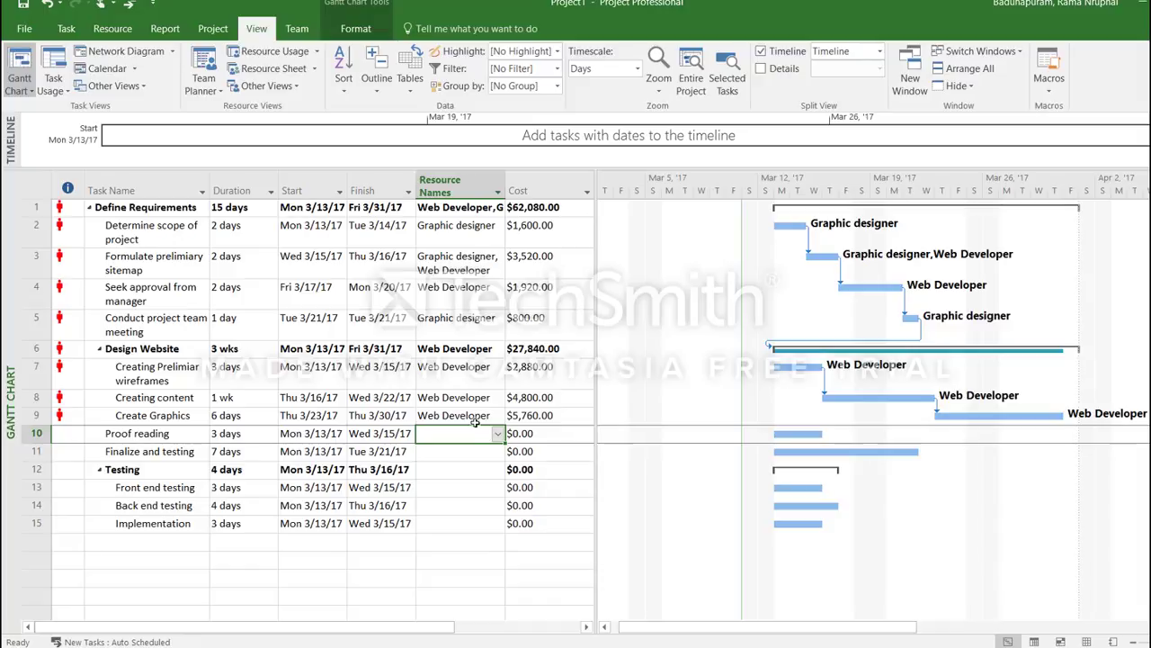
- Assign the Web Developer resource to the Proof reading and Finalize and testing tasks
type("Web Developer")
key("Return")
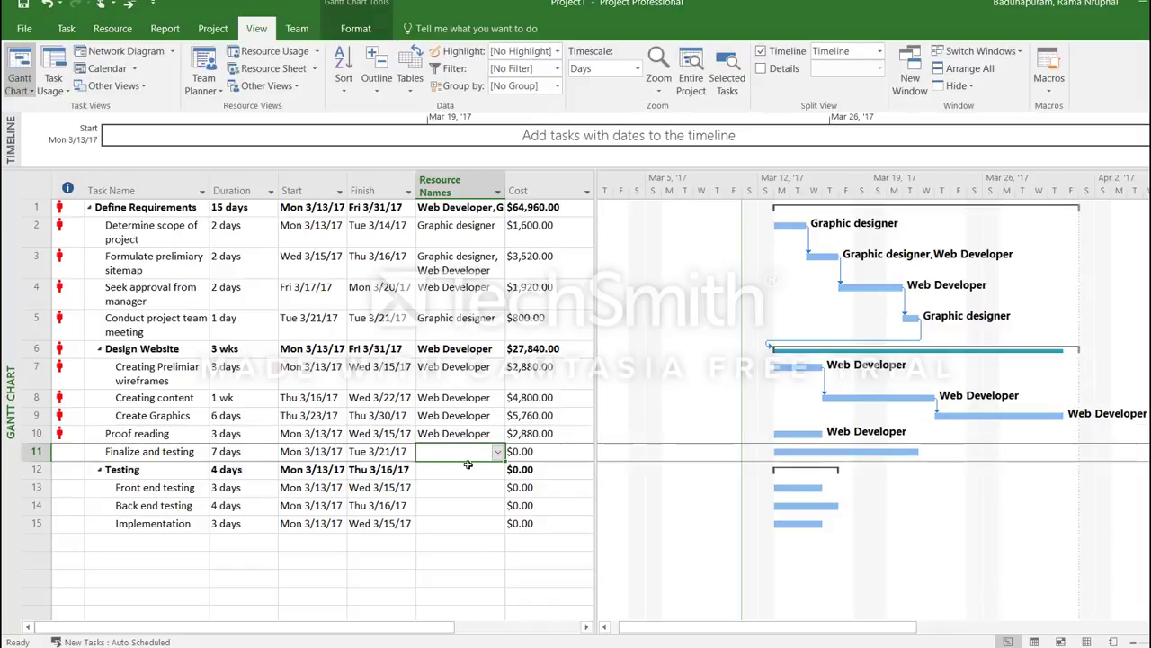
type("Web Developer")
key("Return")
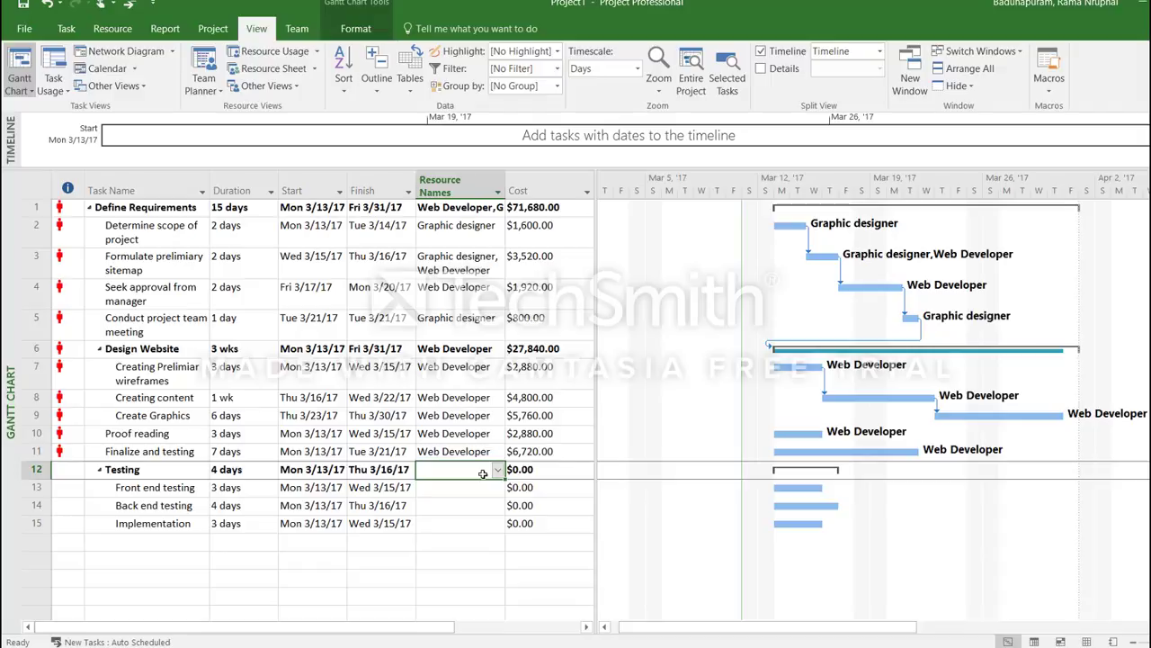
- Assign both Web Developer and Graphic designer to the Testing summary task, separated by a comma
type("Web")
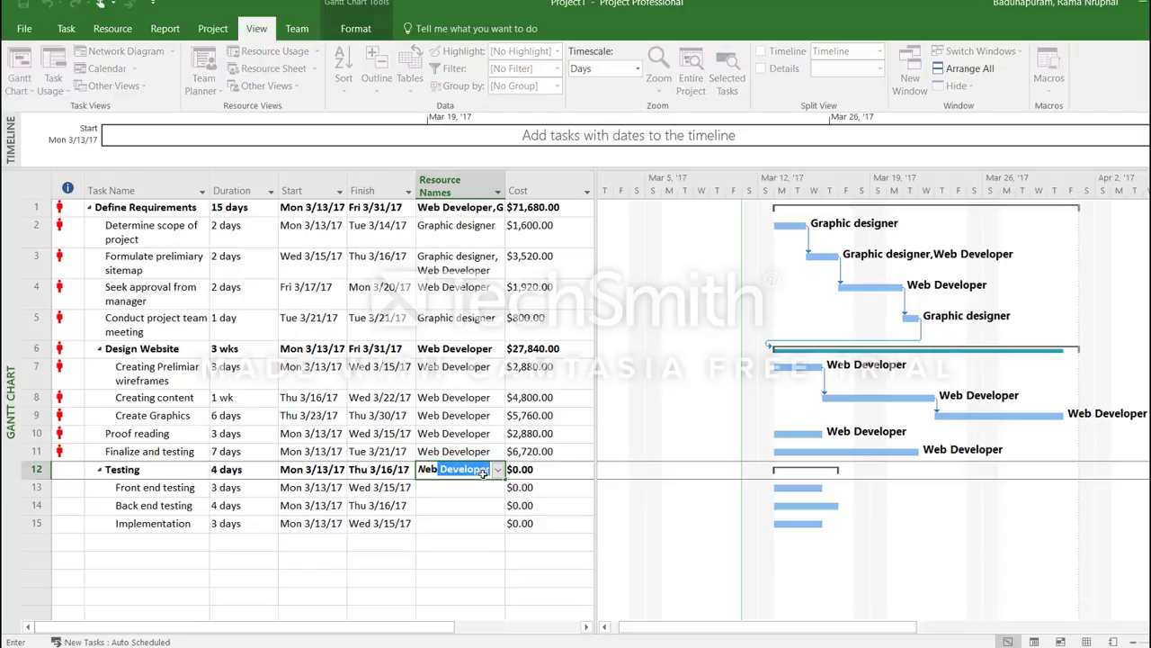
key("Return")
left_click(483, 473)
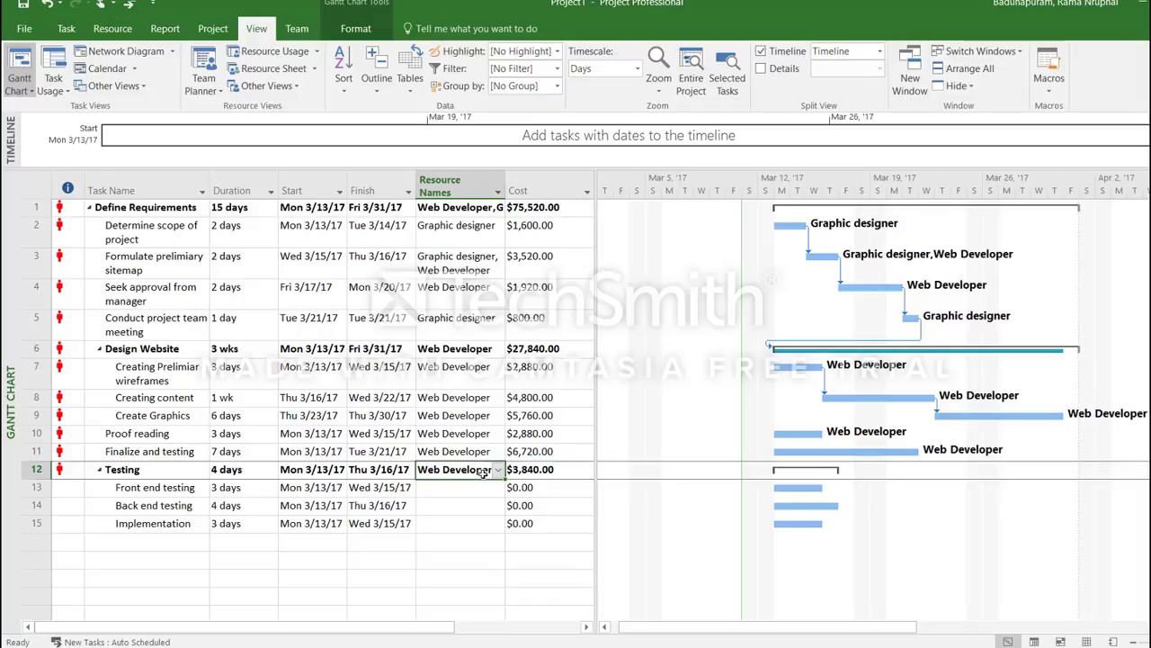
type(",")
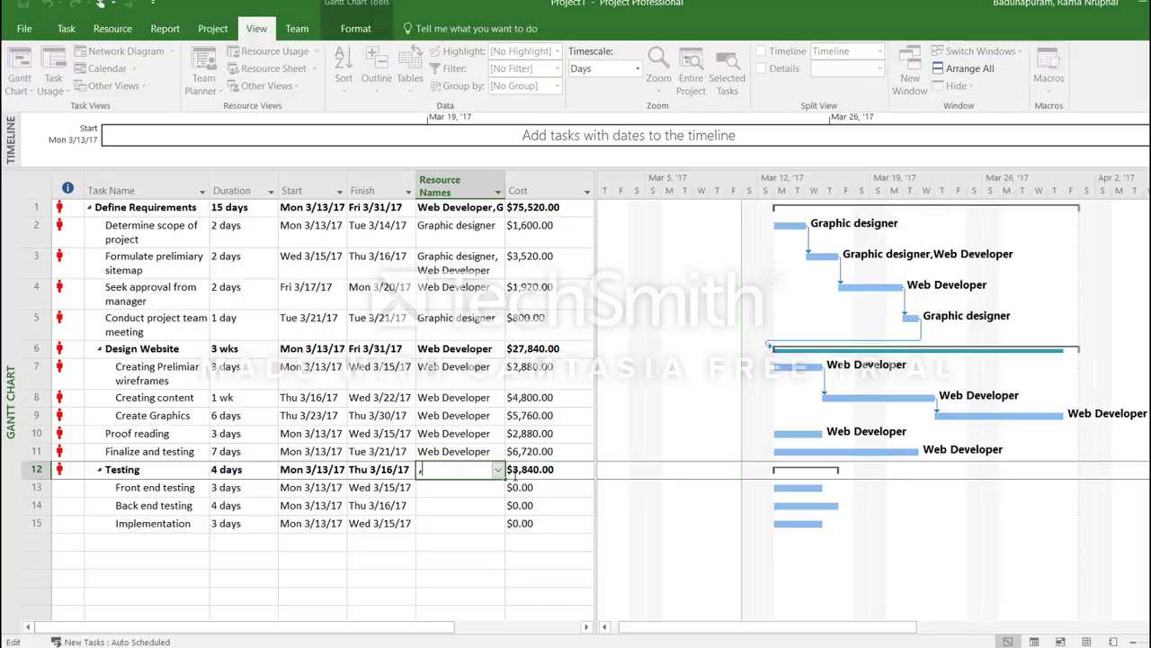
type("Web Developer")
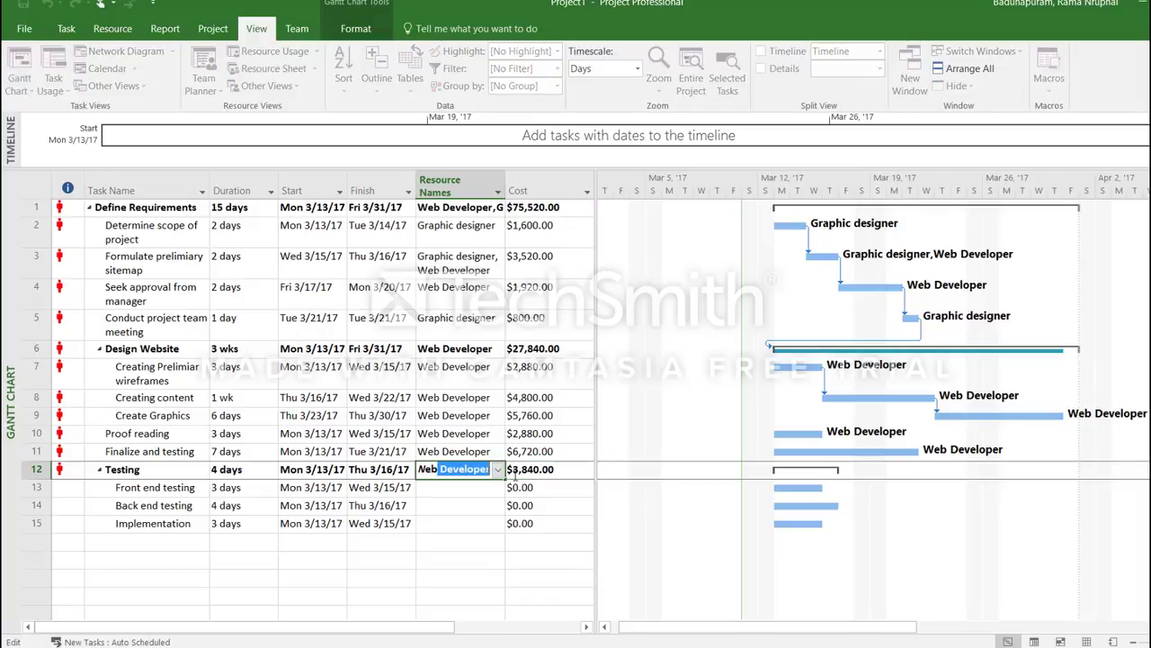
key("End")
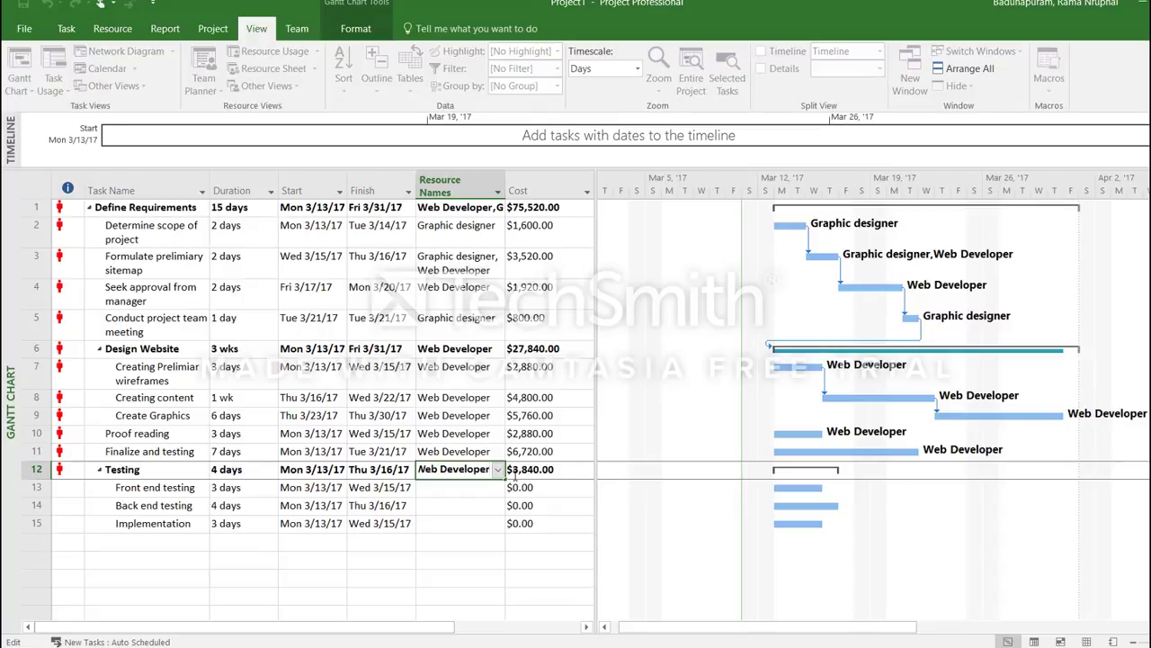
type(",G")
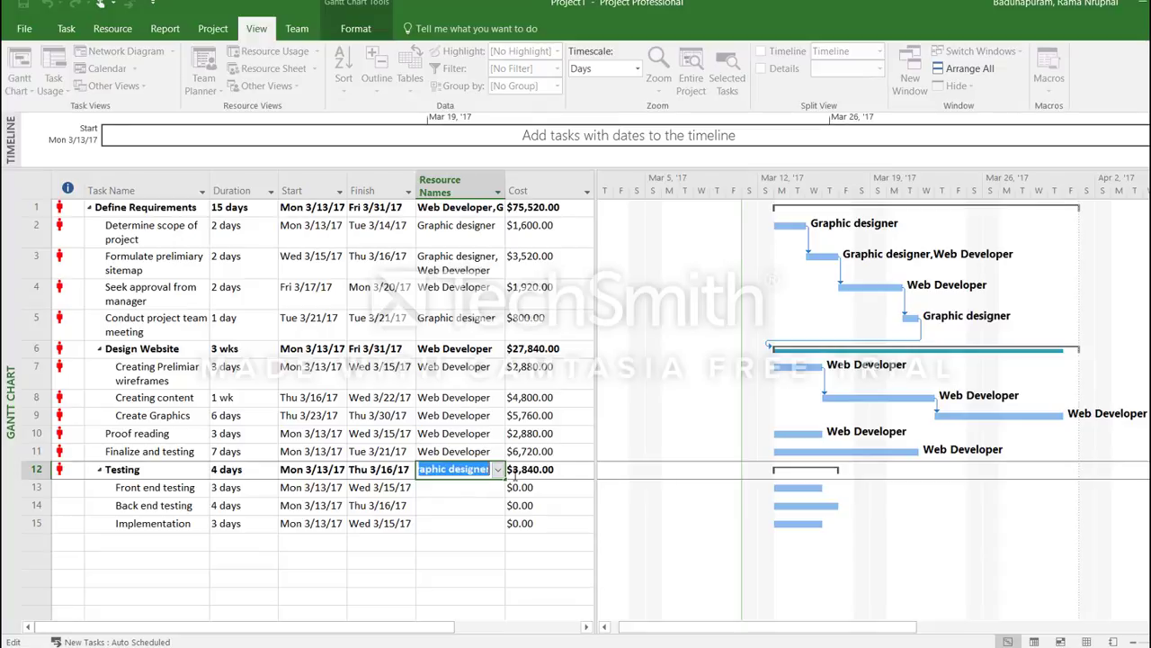
key("Return")
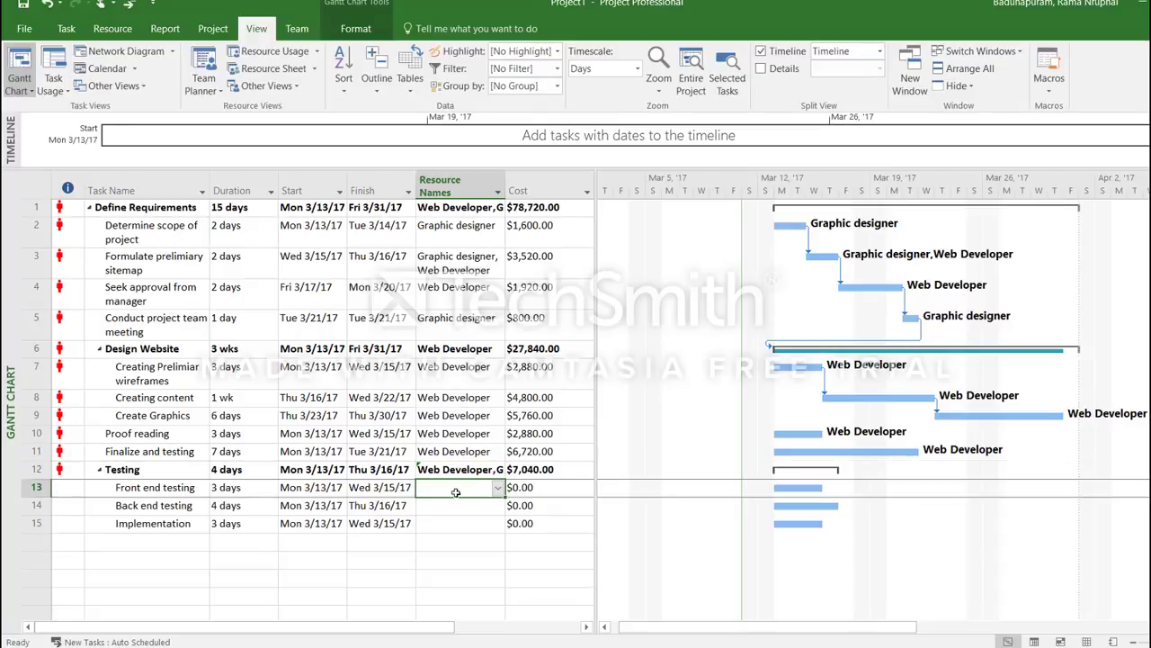
- Assign Web Developer and Graphic designer together to the Front end testing task
type("Web Developer")
key("Return")
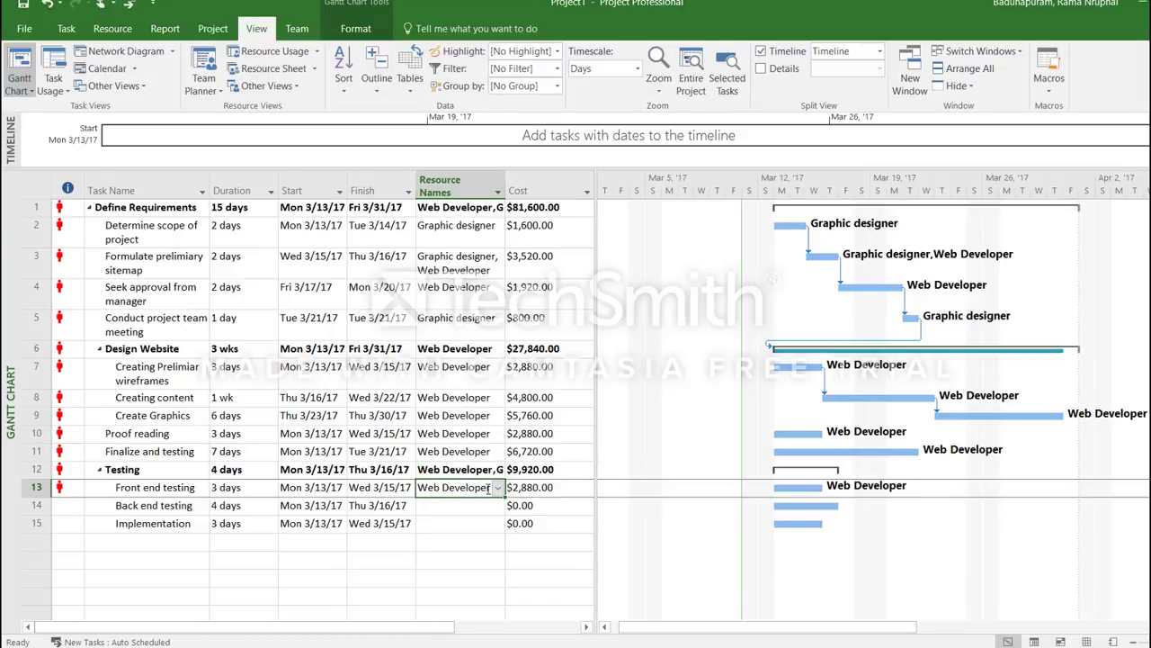
left_click(488, 488)
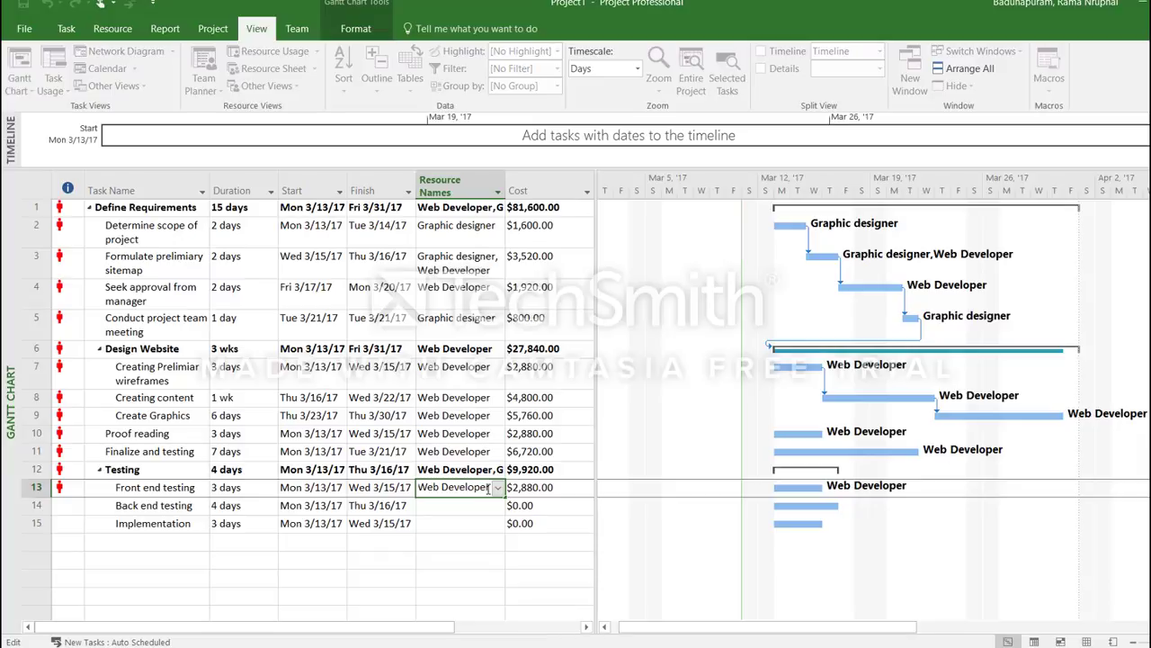
type(",g")
key("Return")
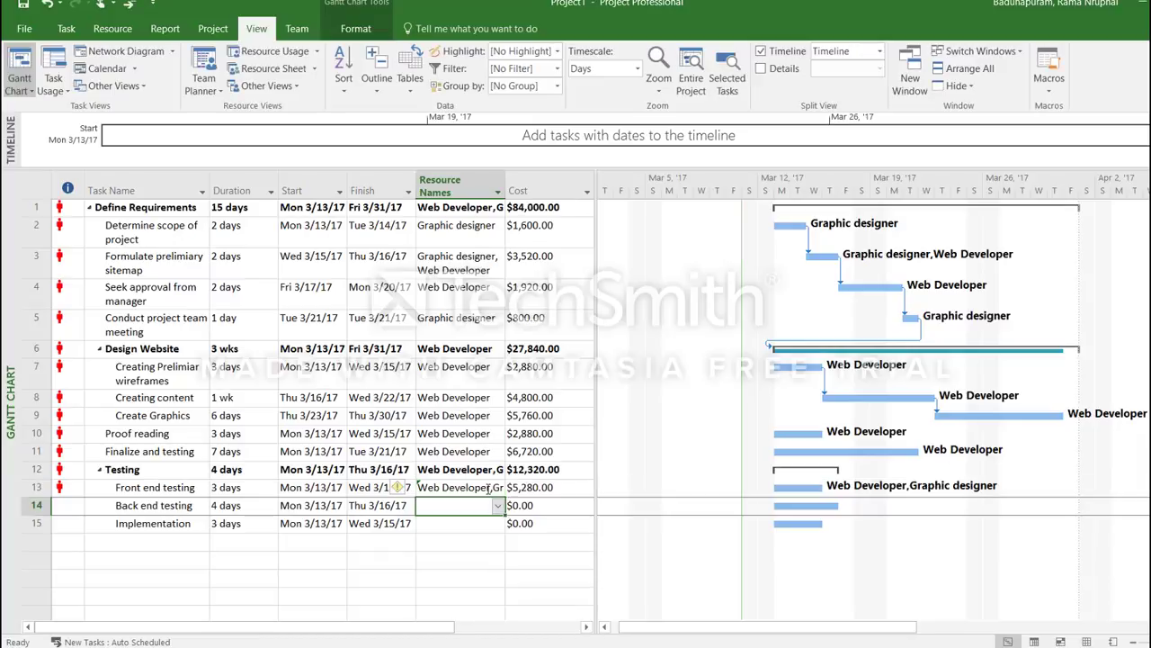
- Assign both Web Developer and Graphic designer to the Back end testing task, separated by a comma
left_click(452, 512)
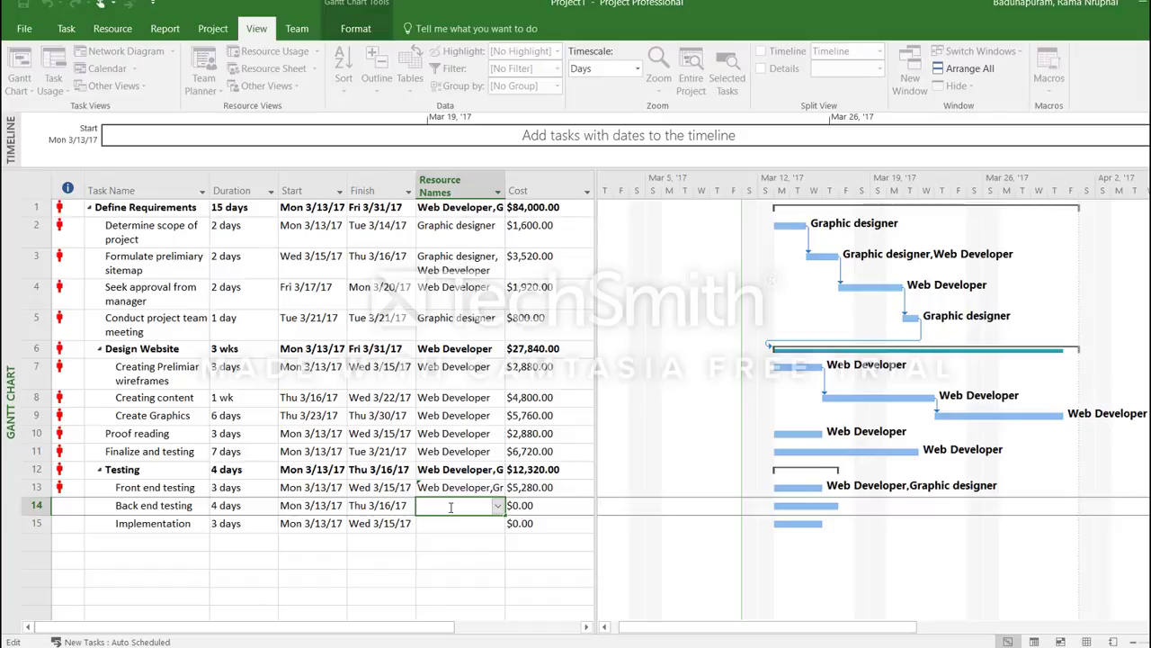
type("Web Developer")
key("End")
type(",G")
key("Return")
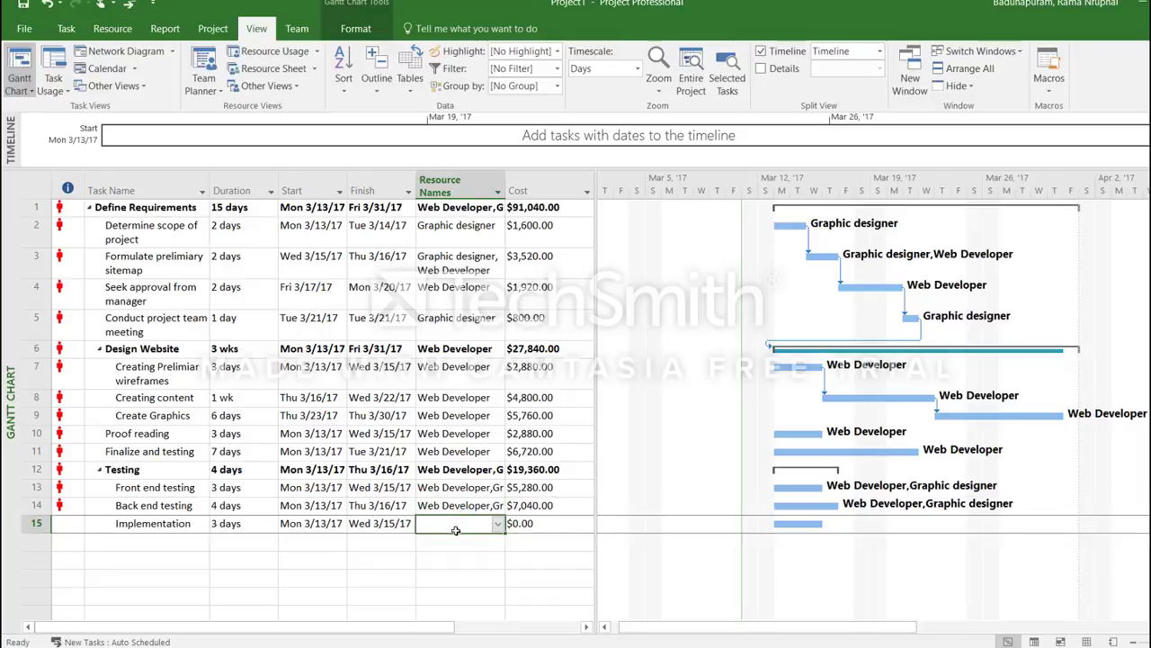
- Assign the Web Developer resource to the Implementation task
type("W")
key("Return")
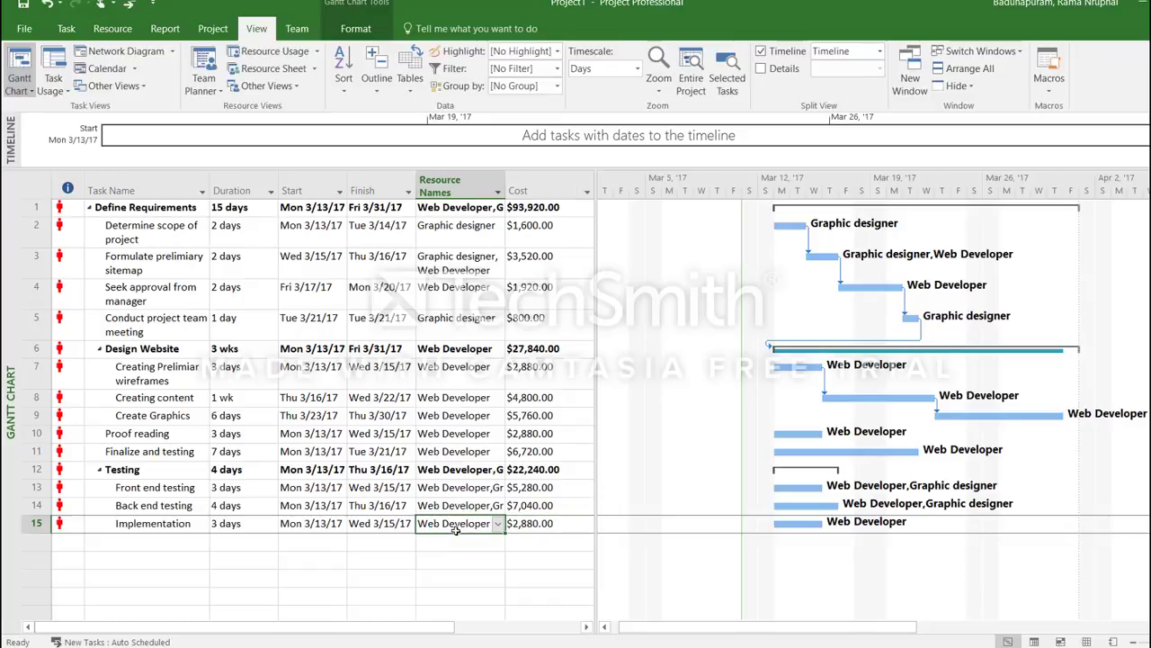
left_click(537, 529)
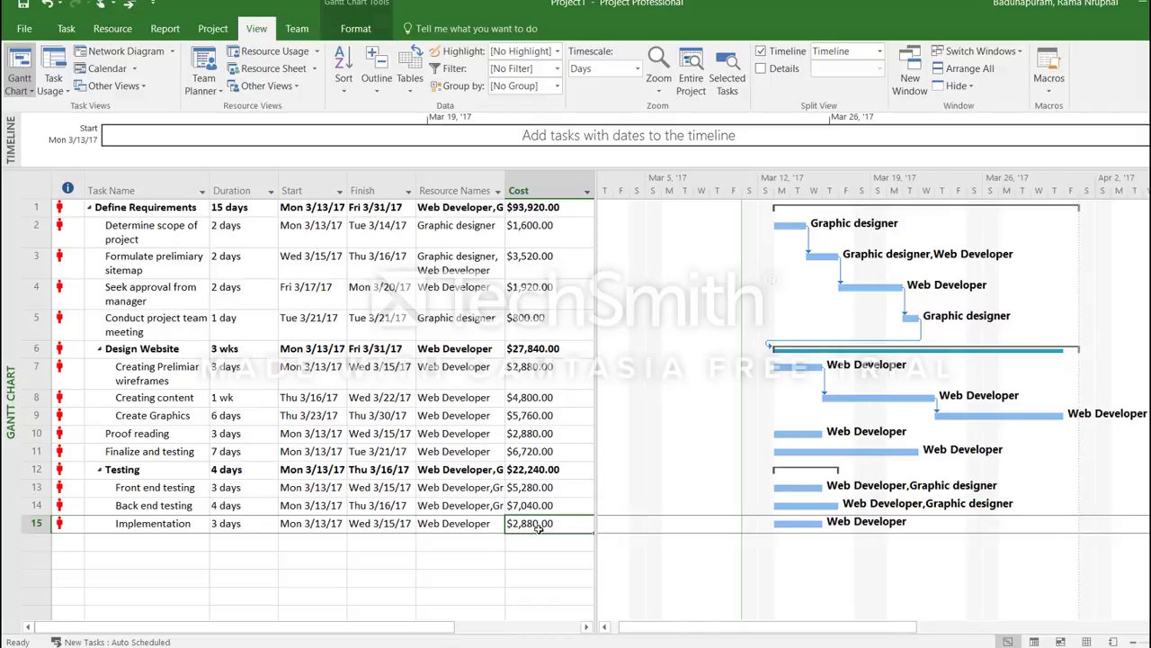
key("Down")
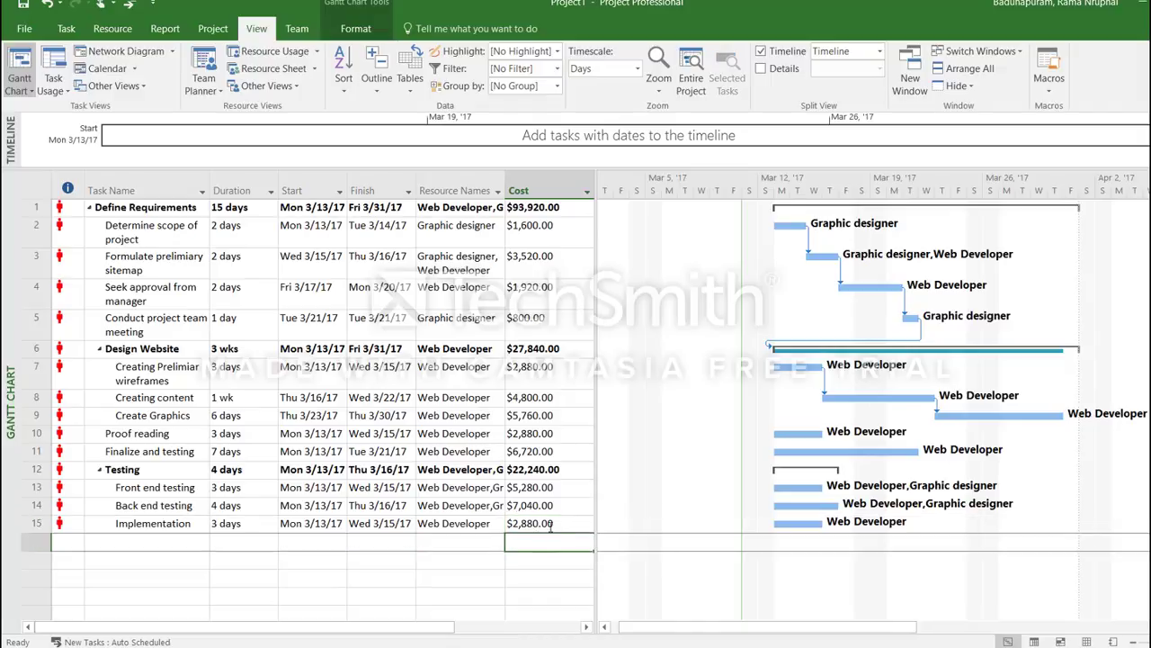
- Link all tasks in sequence, from Define Requirements through Implementation, and clear the selection
left_click_drag(551, 526, 118, 213)
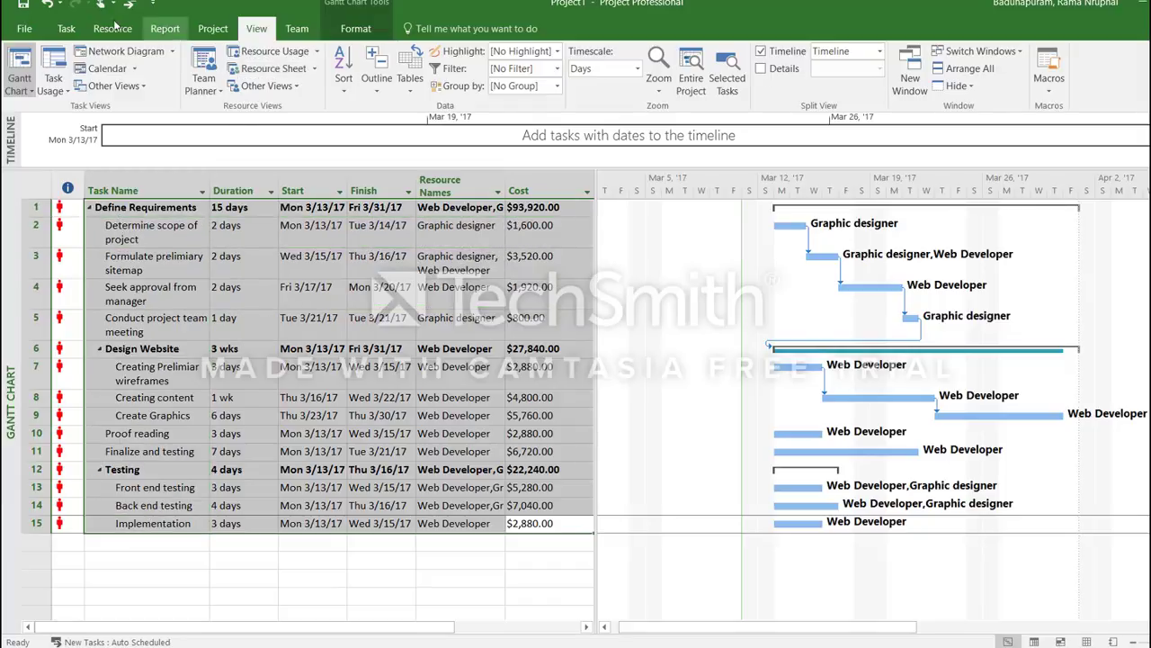
left_click(67, 31)
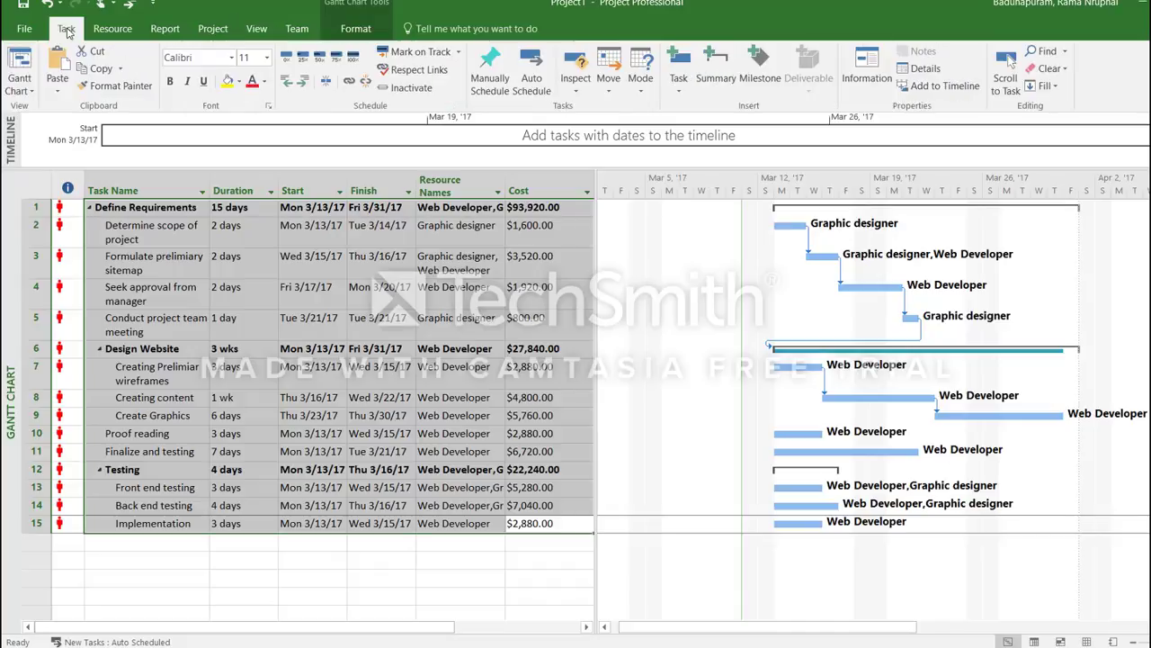
left_click(350, 83)
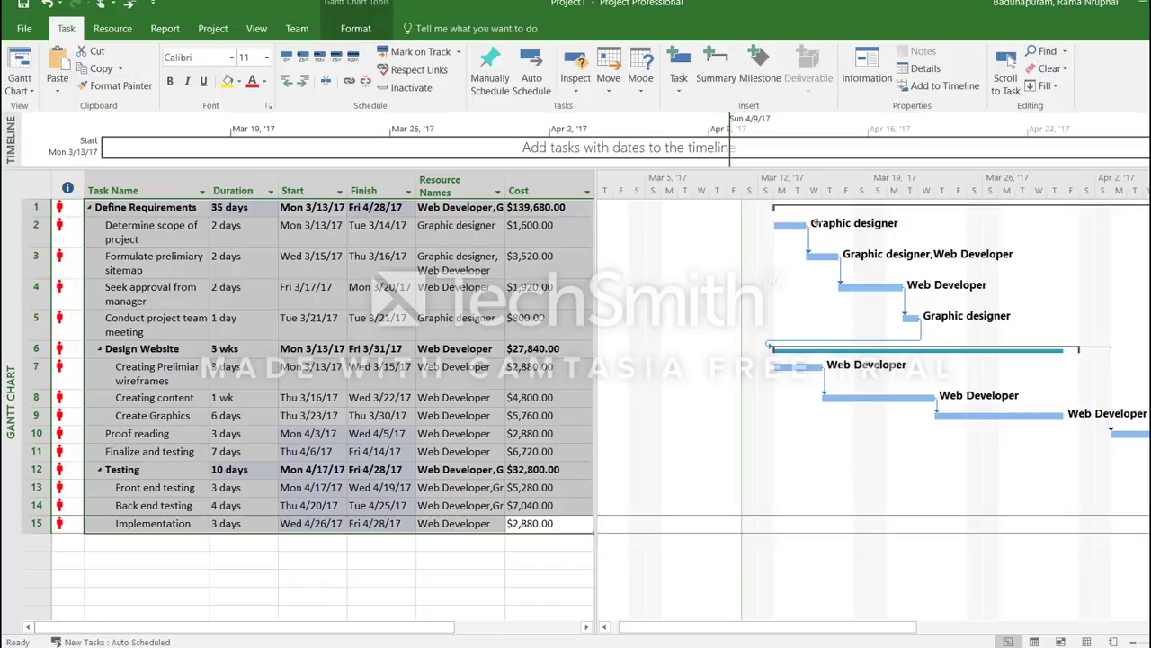
left_click(532, 551)
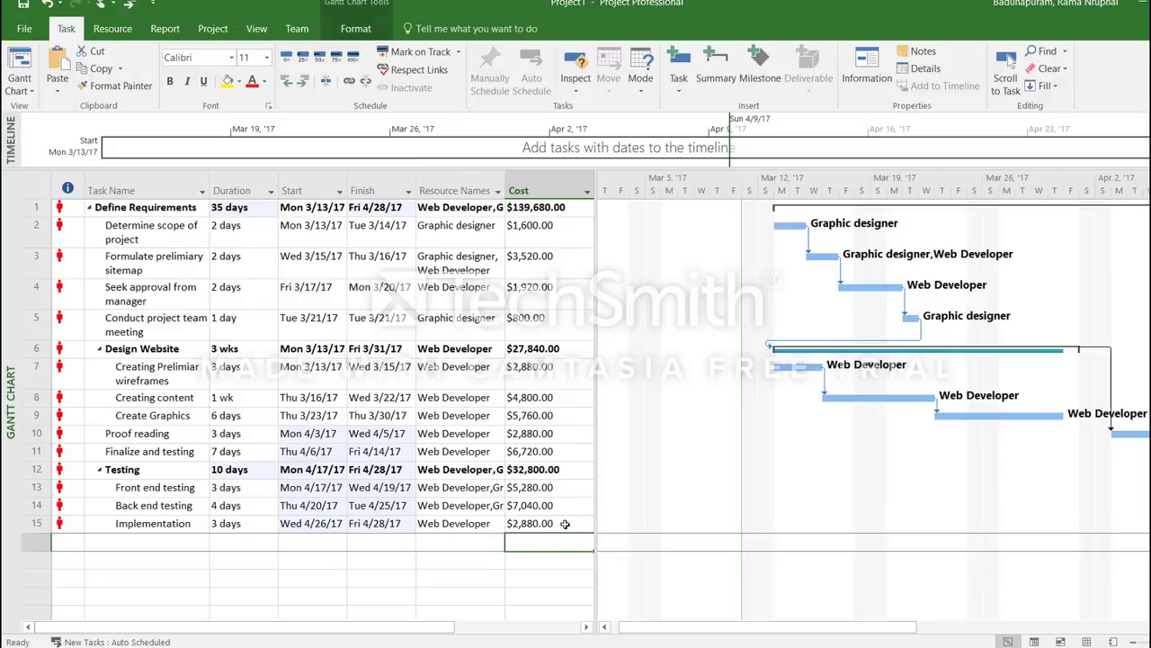
- Review the total cost of the Define Requirements task and examine the linked task bars across the whole Gantt chart
left_click(524, 208)
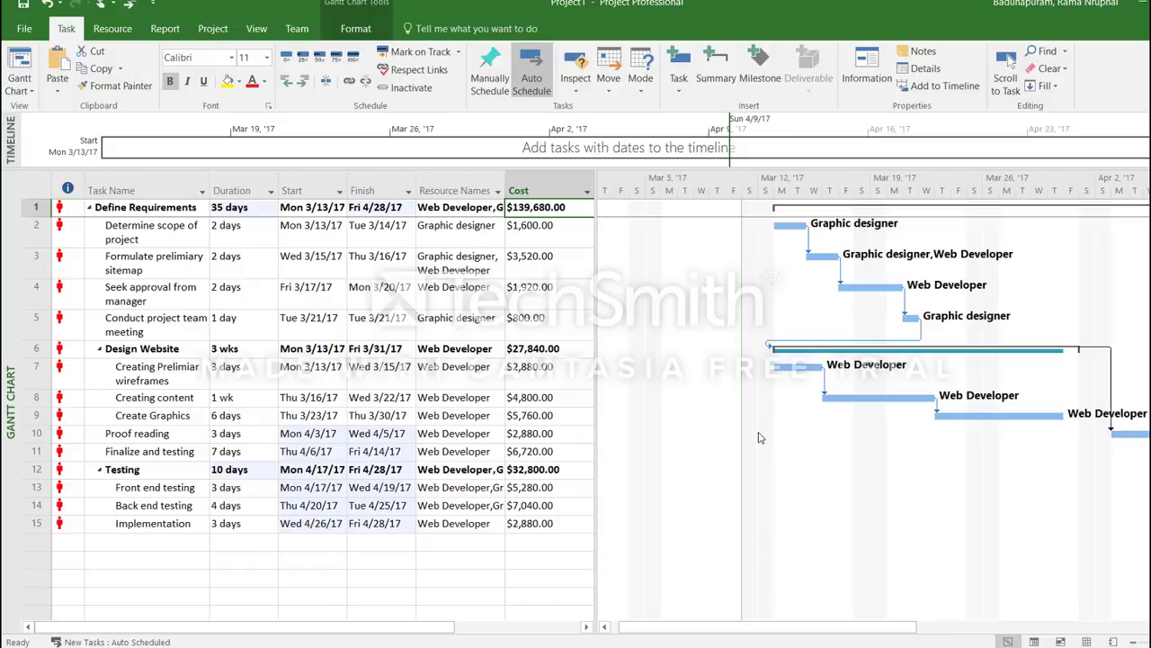
left_click_drag(820, 631, 779, 625)
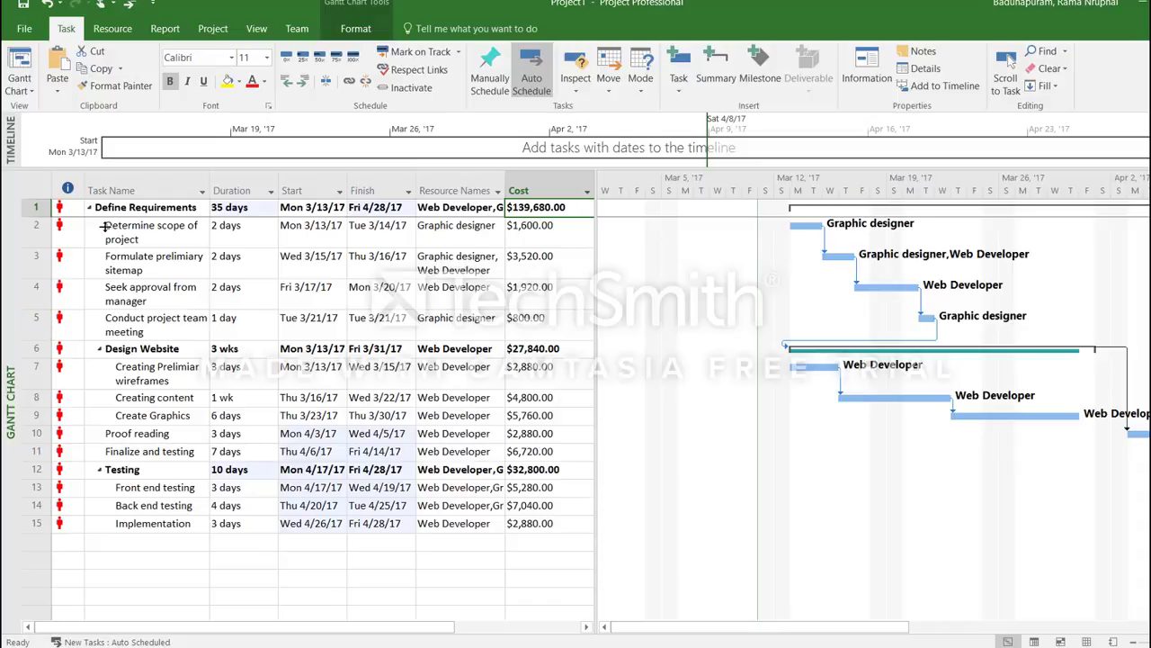
left_click(145, 236)
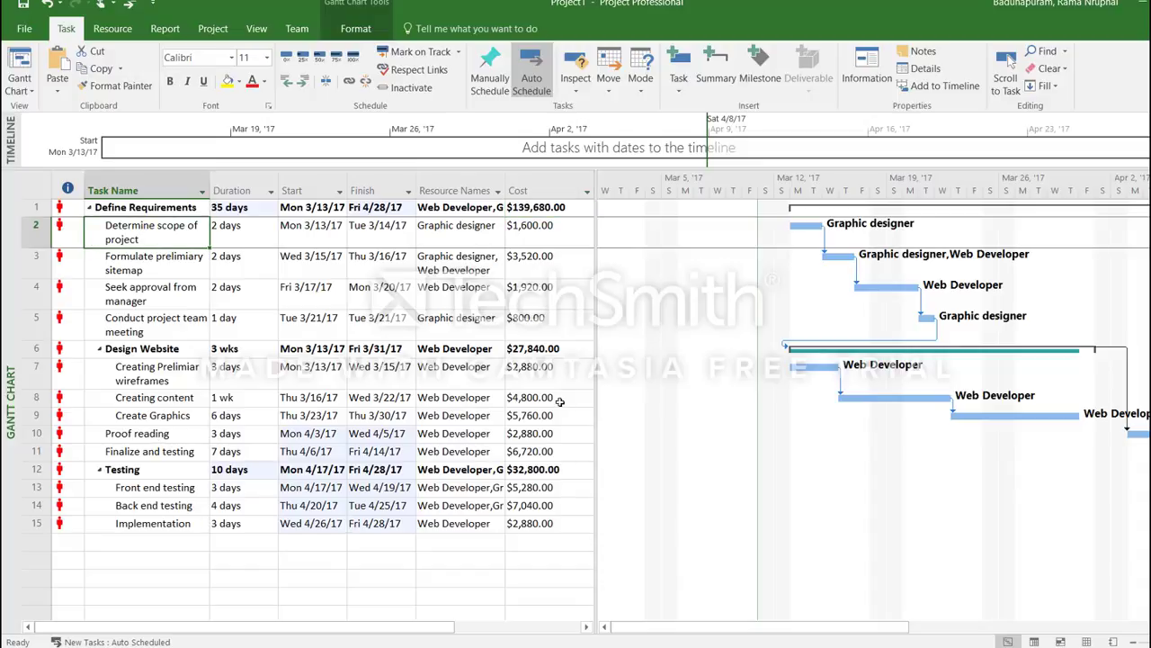
left_click(547, 209)
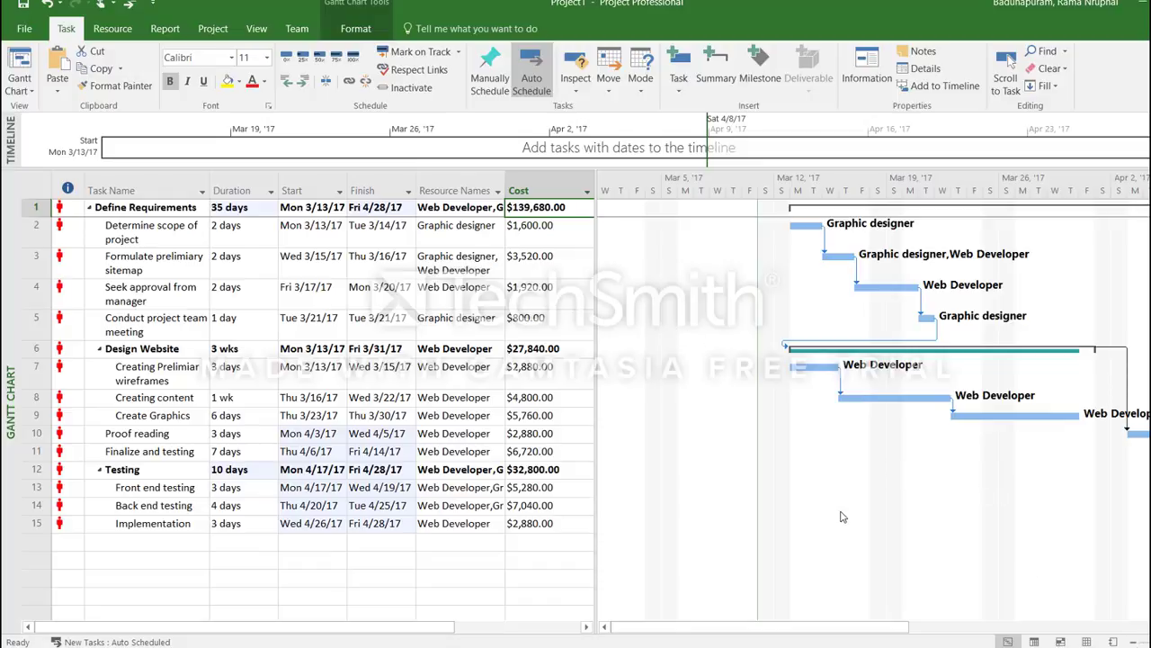
key("F10")
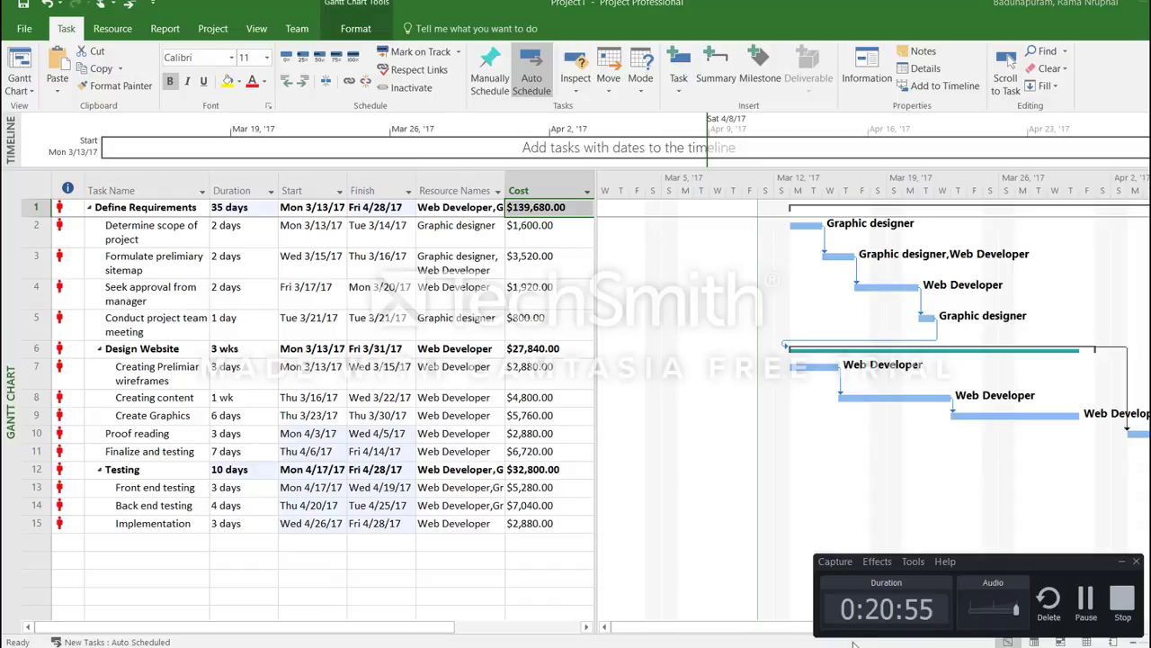
left_click(1092, 601)
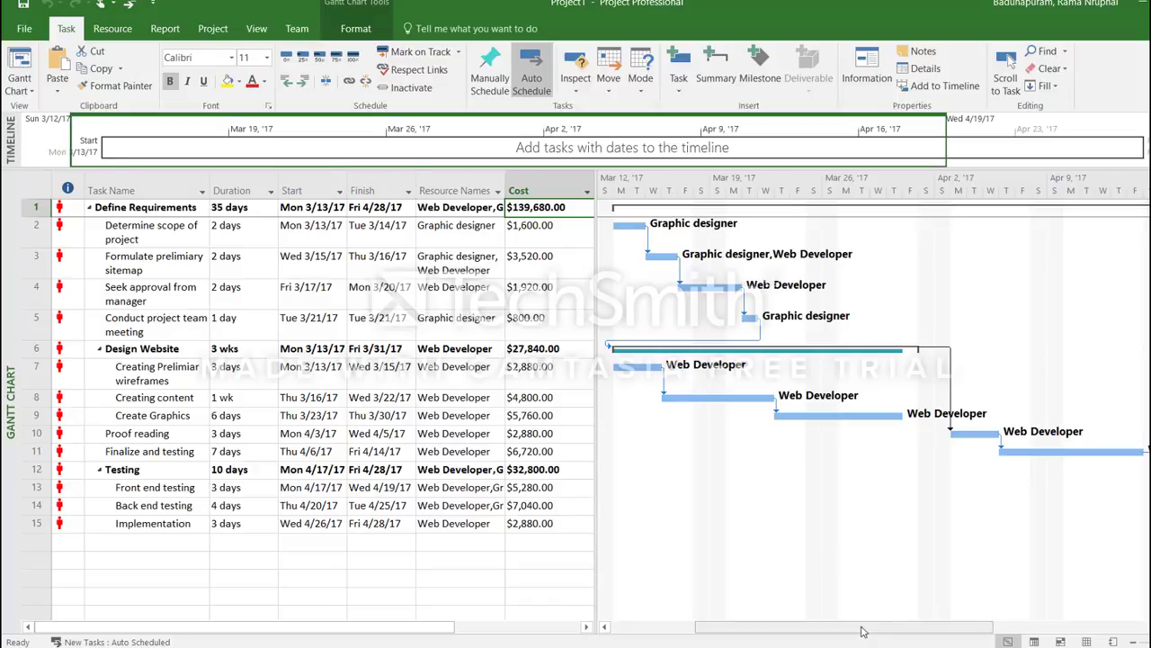
left_click_drag(862, 631, 1019, 617)
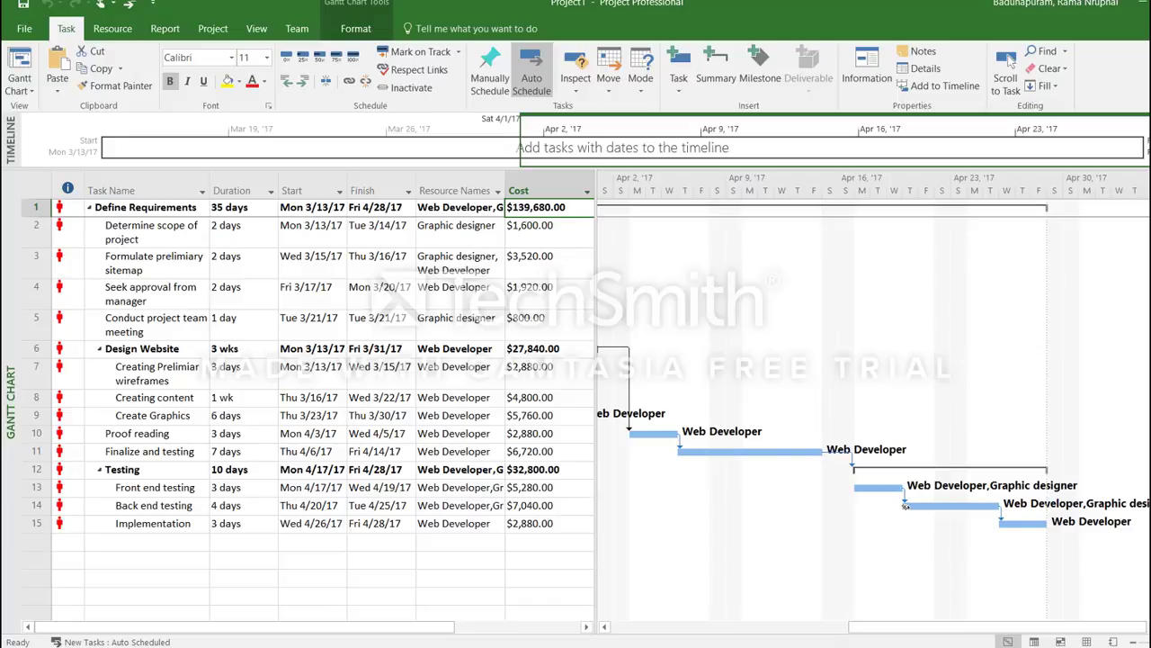
mouse_move(918, 505)
mouse_move(867, 487)
left_click_drag(927, 631, 835, 635)
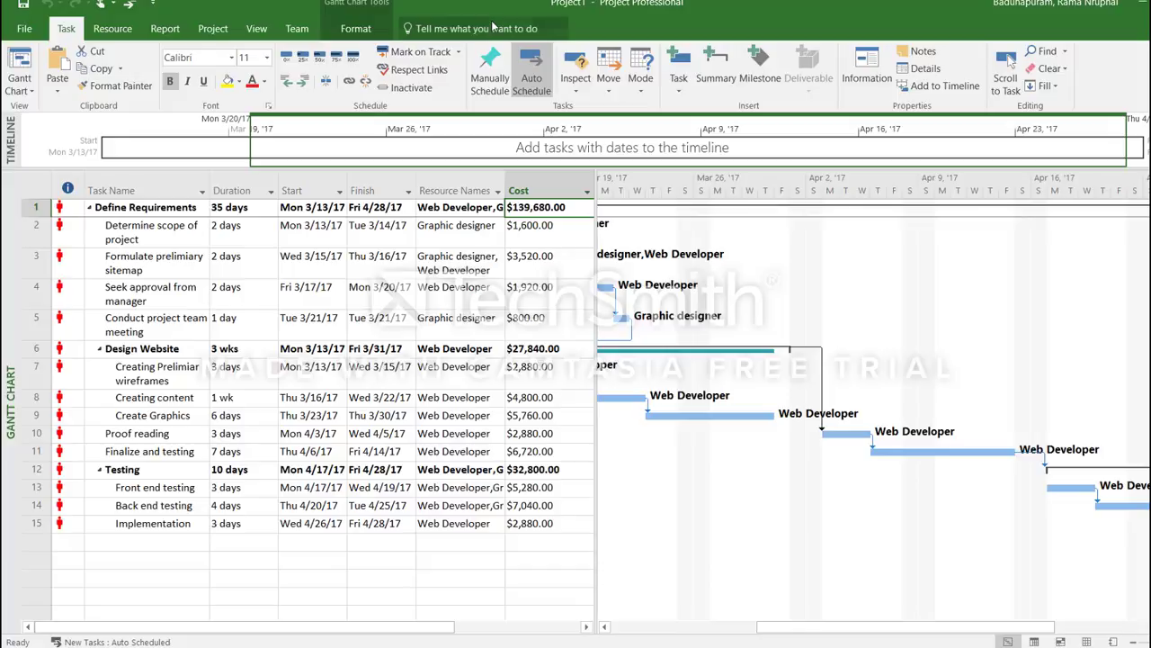
left_click(298, 32)
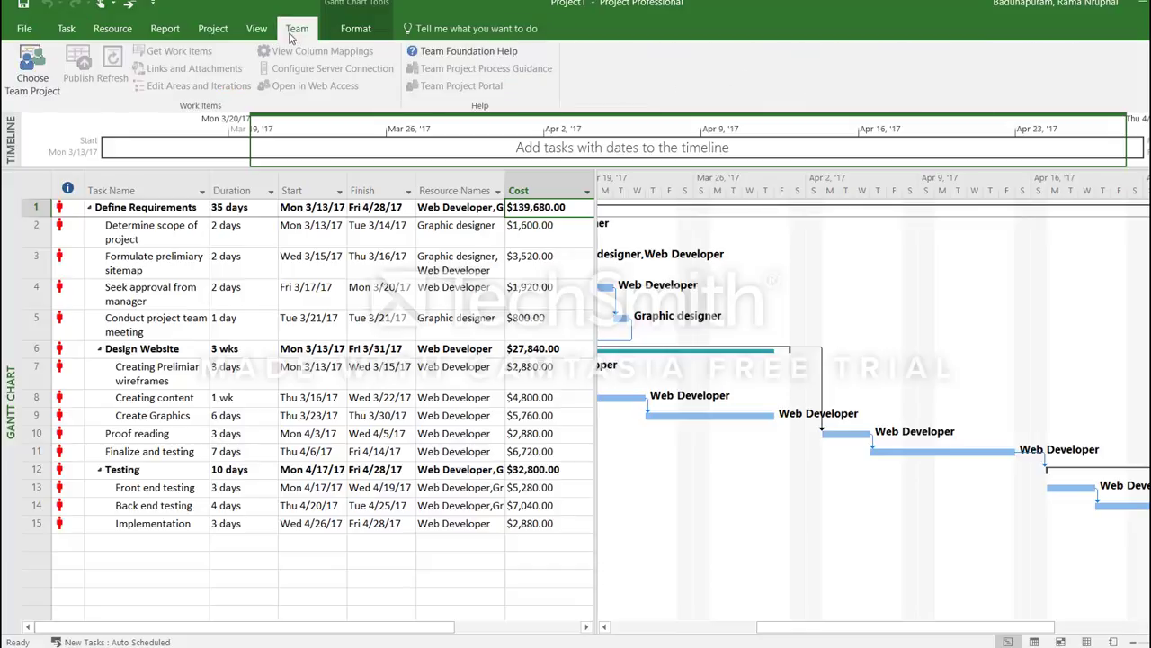
left_click(256, 30)
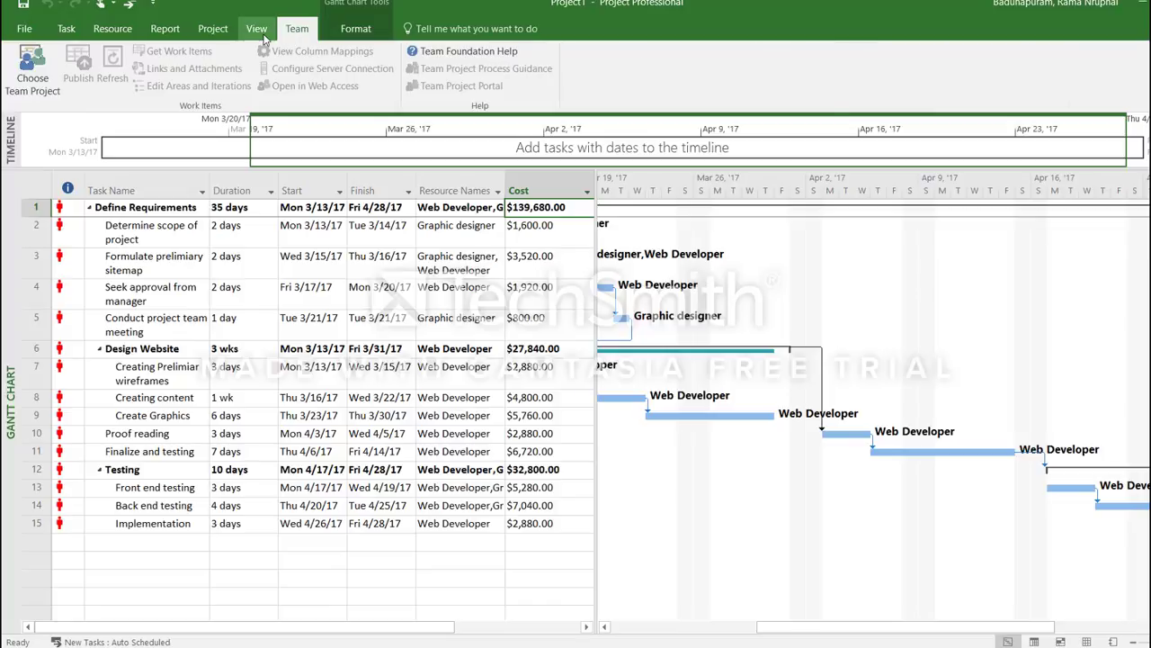
left_click(199, 30)
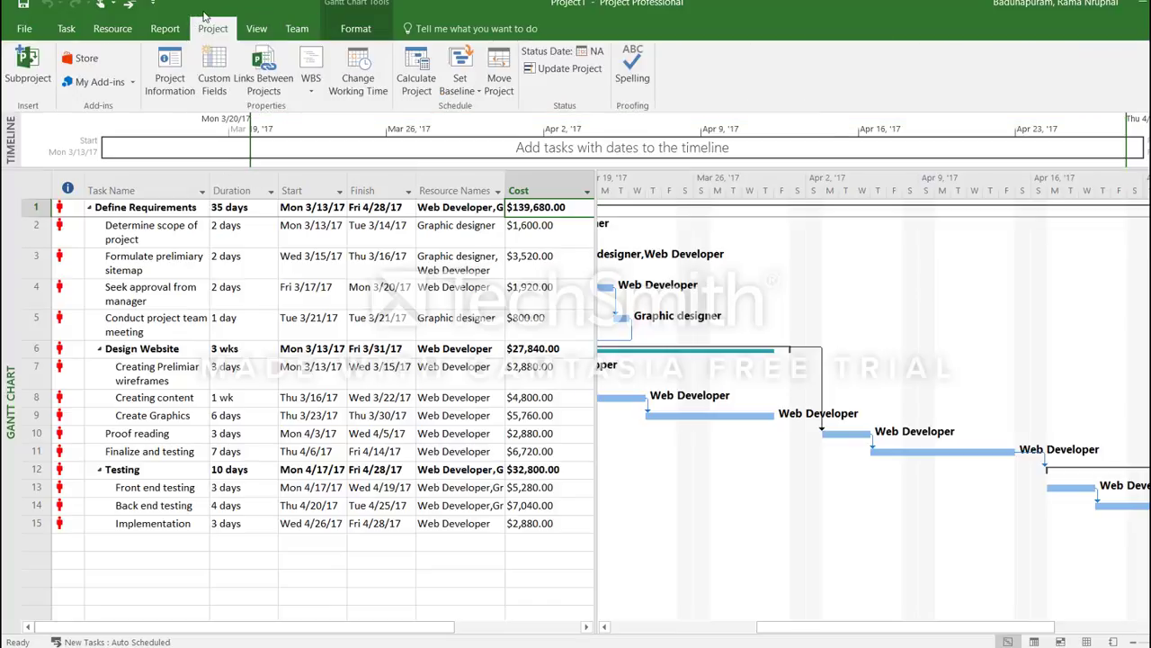